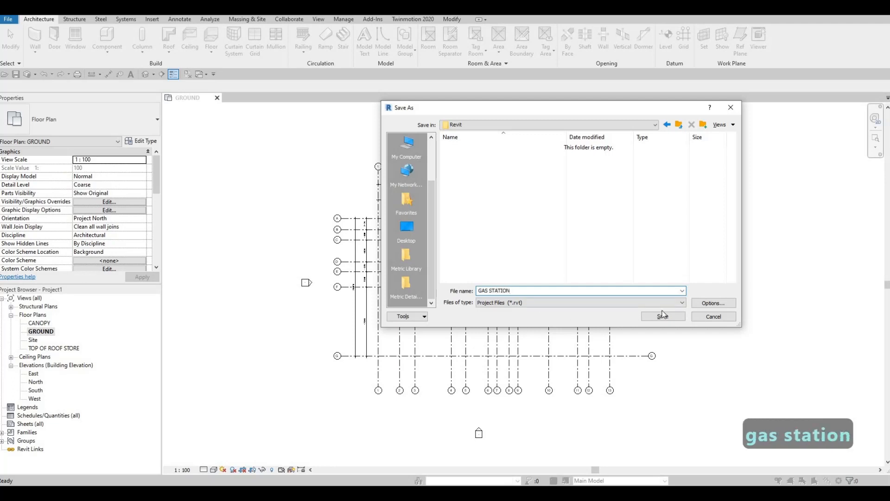
# - Limit the project file to 5 maximum backups and save it as GAS STATION in the Revit folder
pyautogui.click(707, 307)
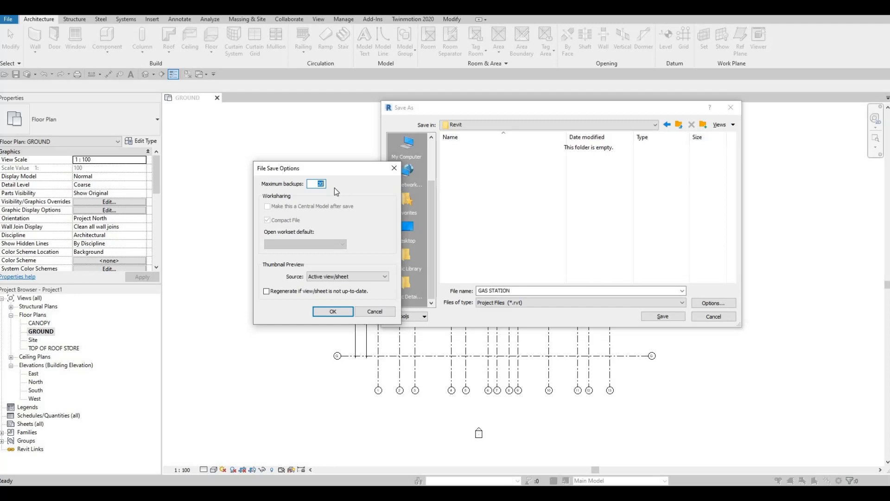
pyautogui.write('5')
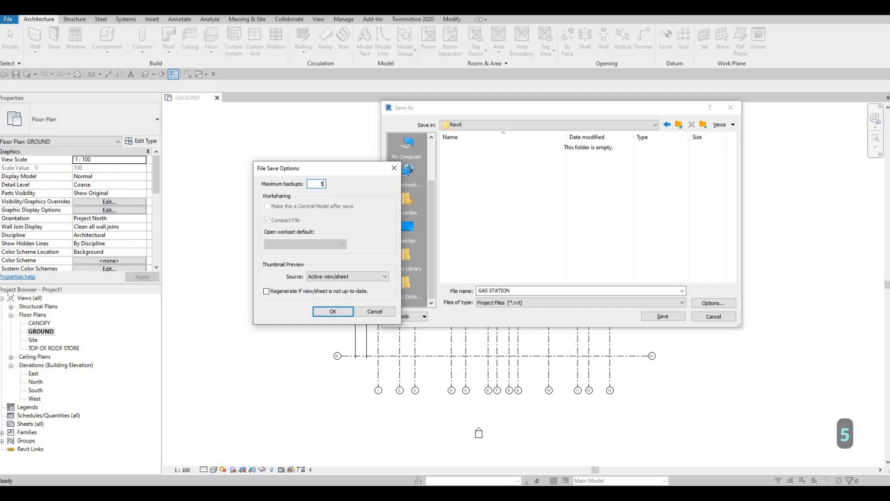
pyautogui.click(333, 311)
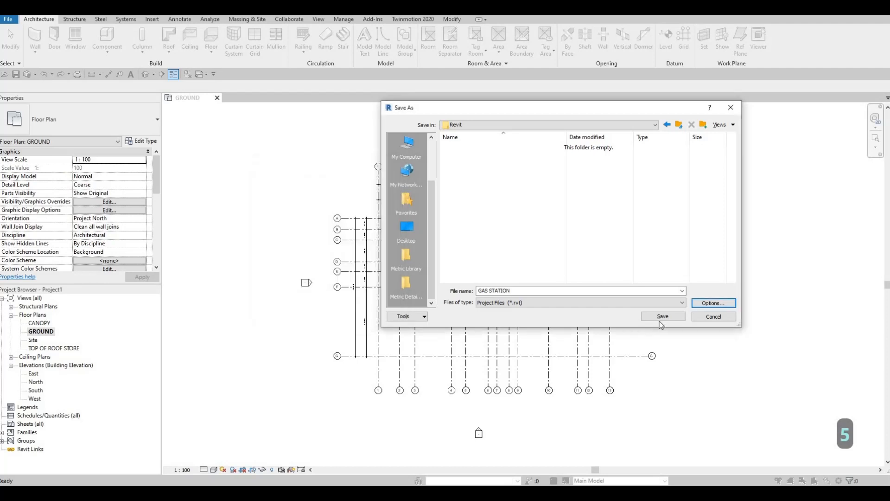
pyautogui.click(664, 318)
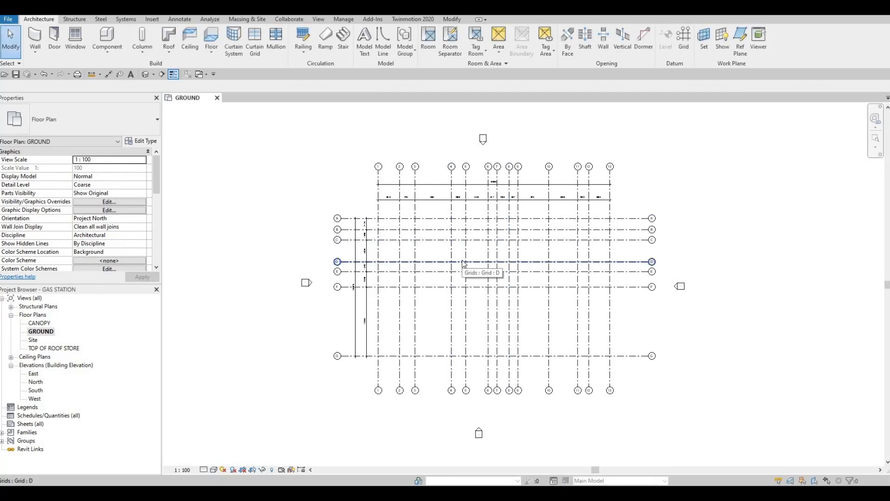
# - Start a wall and duplicate the Exterior - Brick on Mtl. Stud type under the name EXTERIOR WALL 1
pyautogui.click(36, 41)
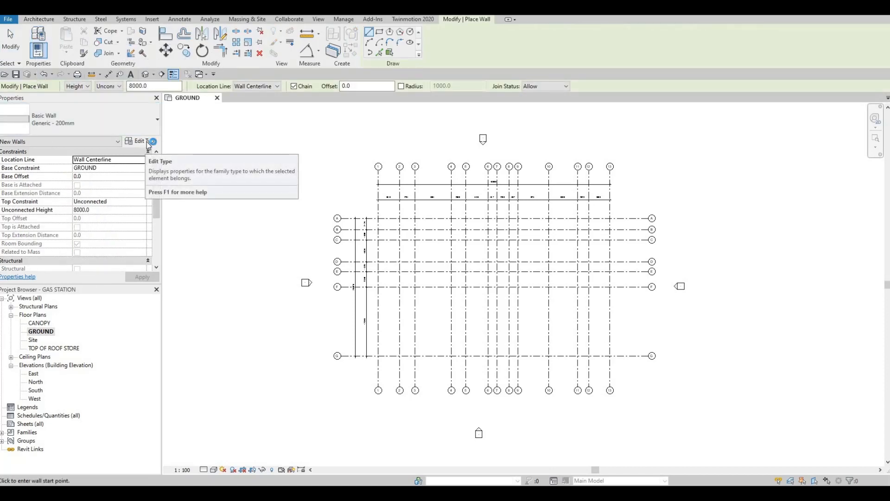
pyautogui.click(155, 135)
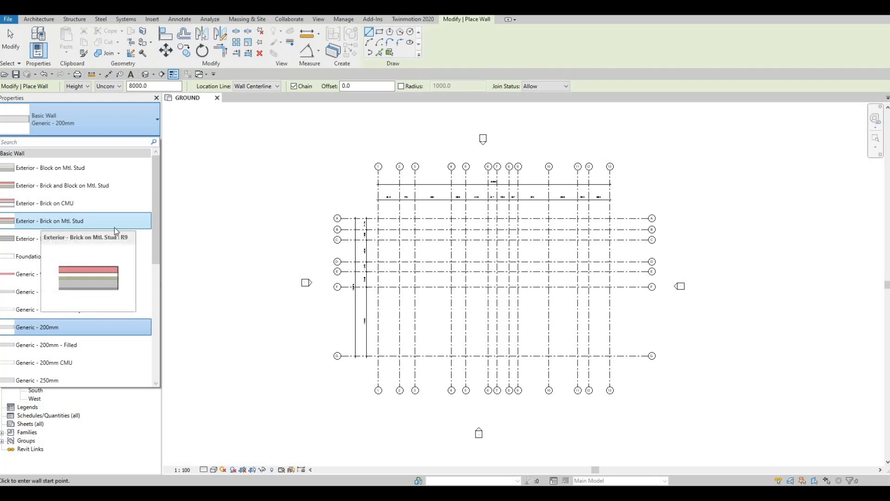
pyautogui.click(47, 221)
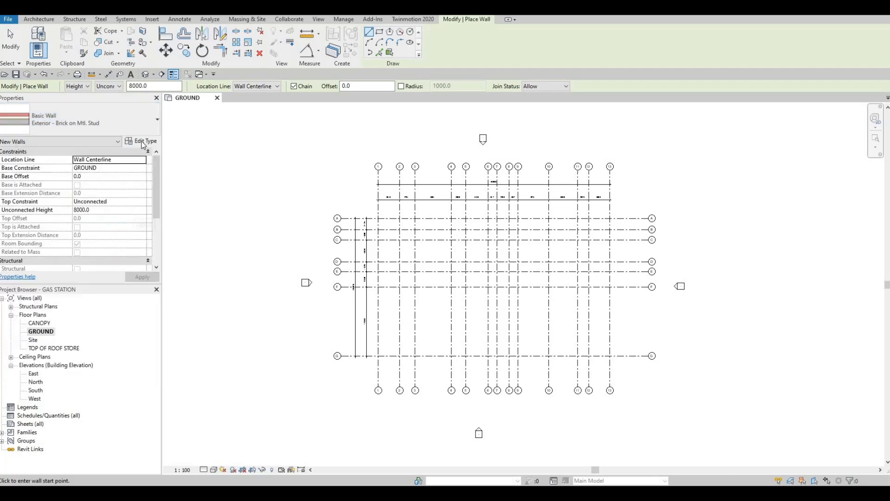
pyautogui.click(142, 142)
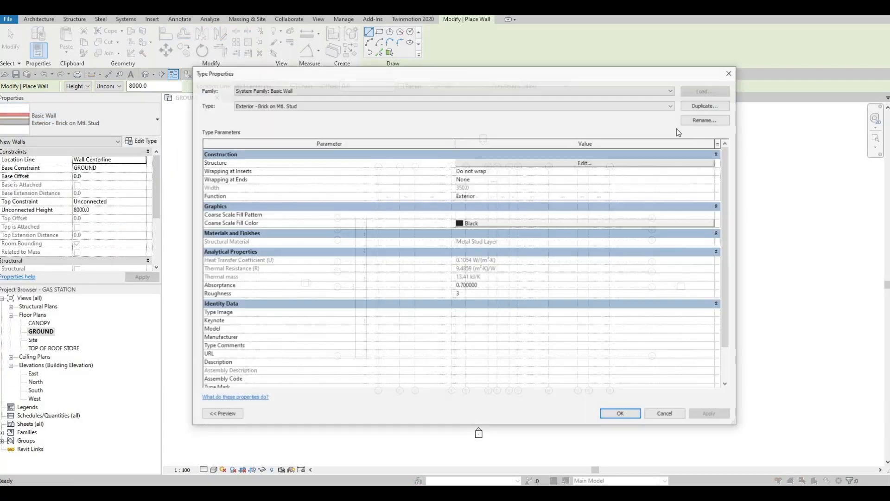
pyautogui.click(704, 106)
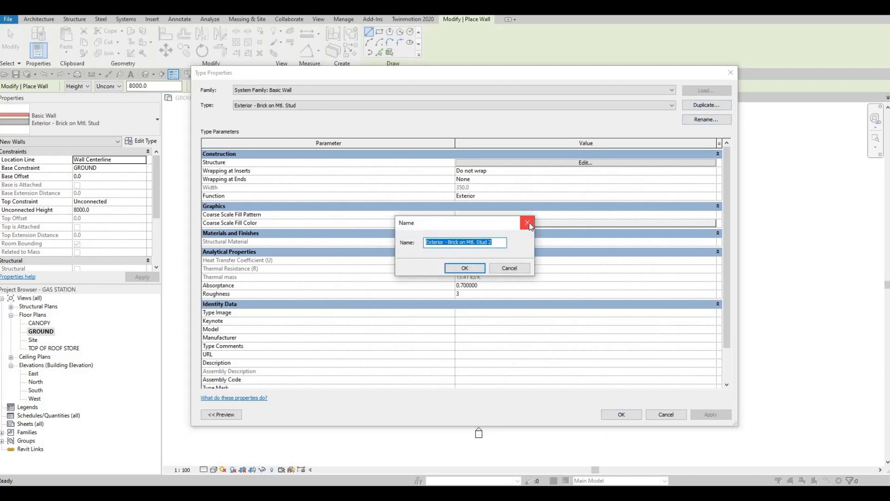
pyautogui.write('EX')
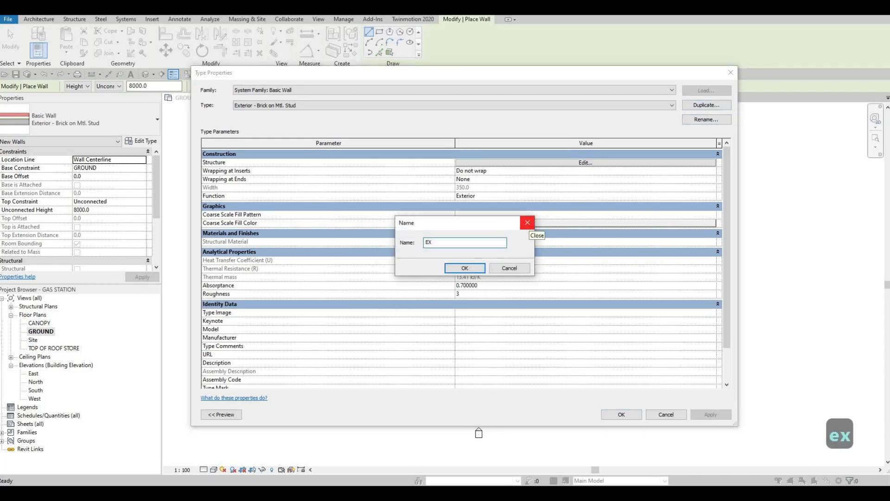
pyautogui.write('TERIOR W')
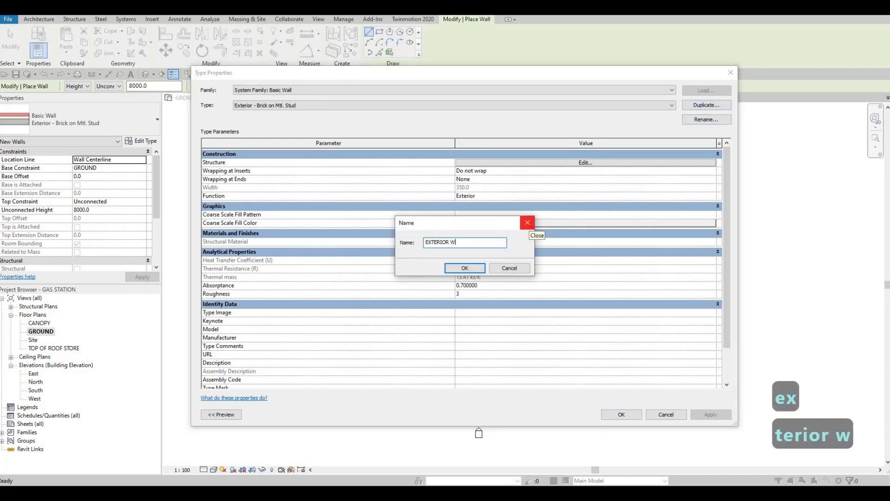
pyautogui.write('ALL 1')
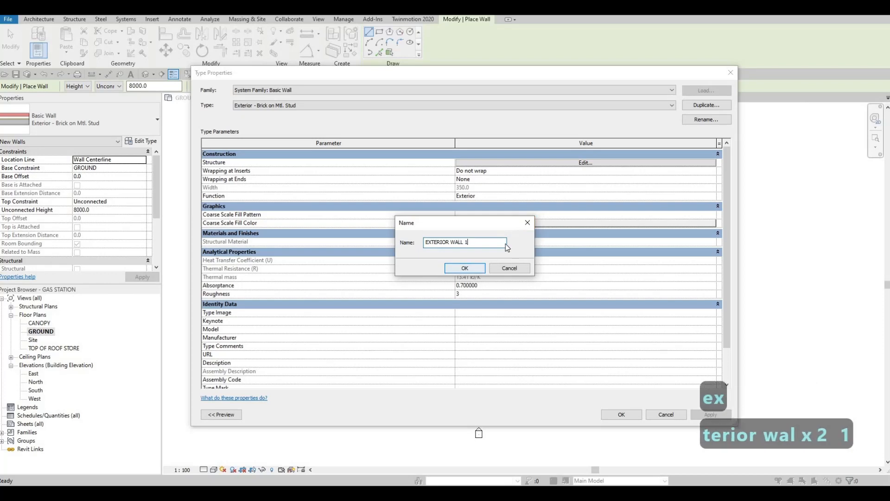
pyautogui.click(464, 269)
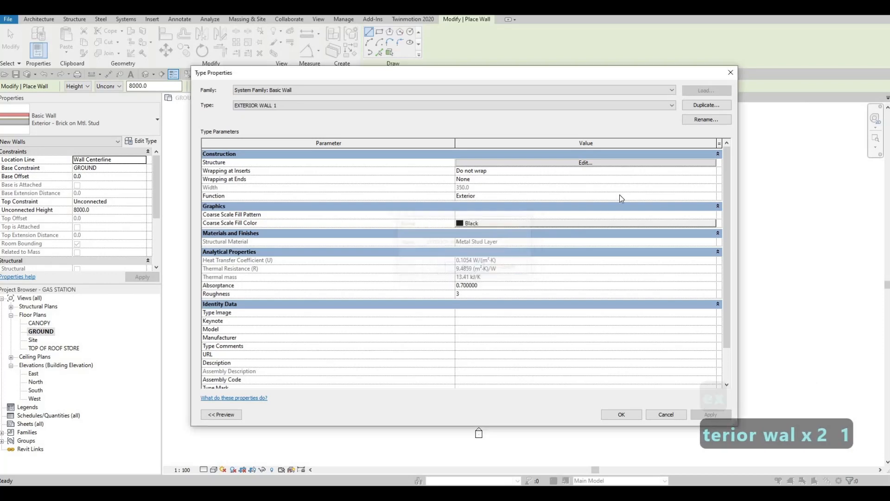
# - Delete every layer outside the core boundaries from the EXTERIOR WALL 1 assembly, keeping only the structure layer
pyautogui.click(605, 163)
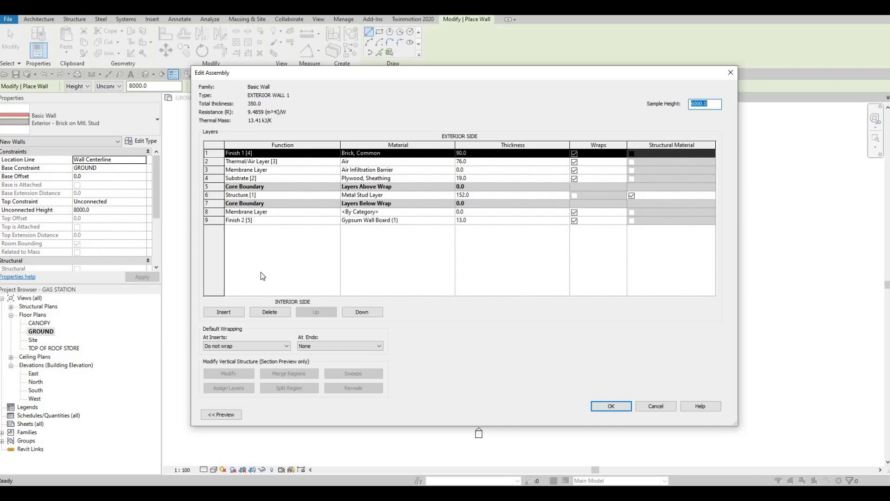
pyautogui.click(265, 314)
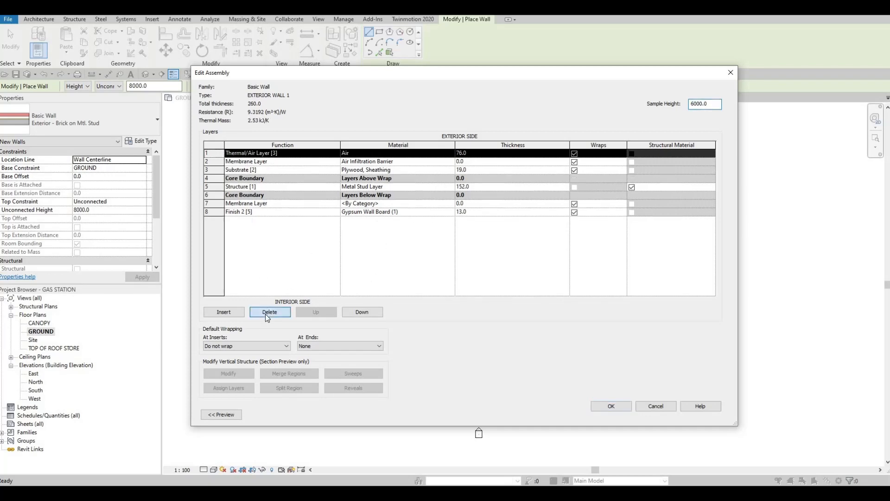
pyautogui.click(265, 314)
pyautogui.click(265, 314)
pyautogui.click(265, 313)
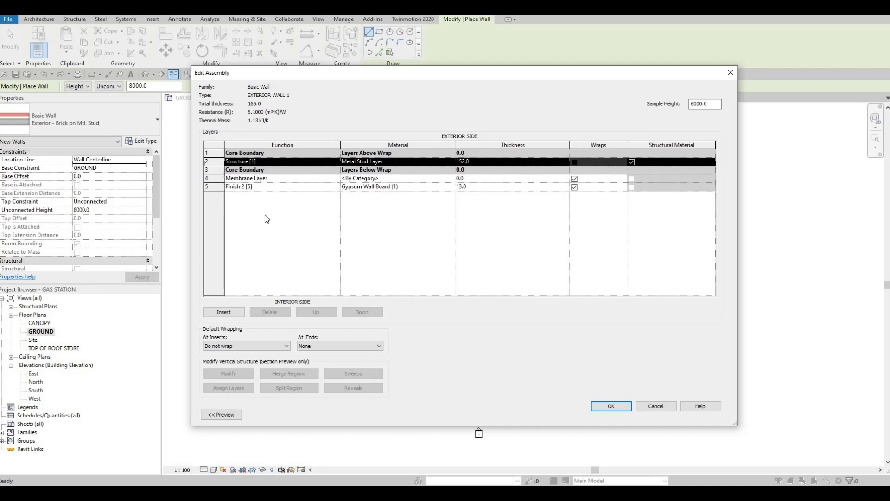
pyautogui.click(239, 178)
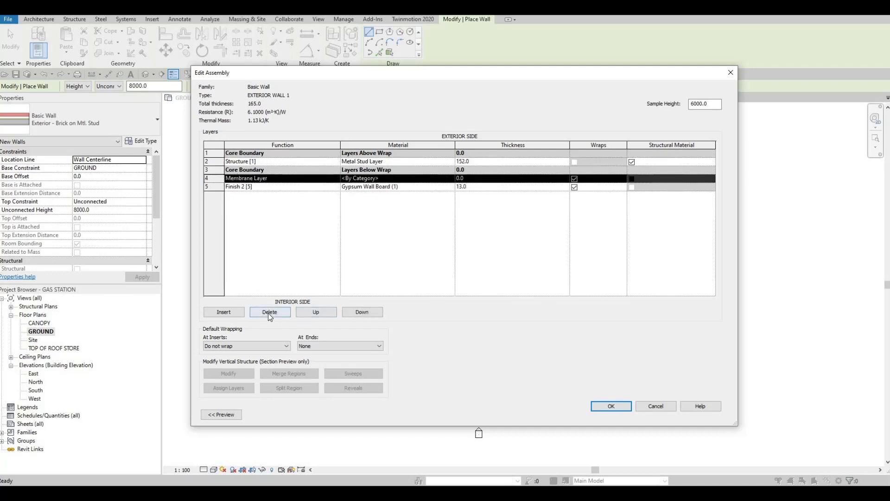
pyautogui.click(270, 312)
pyautogui.click(269, 312)
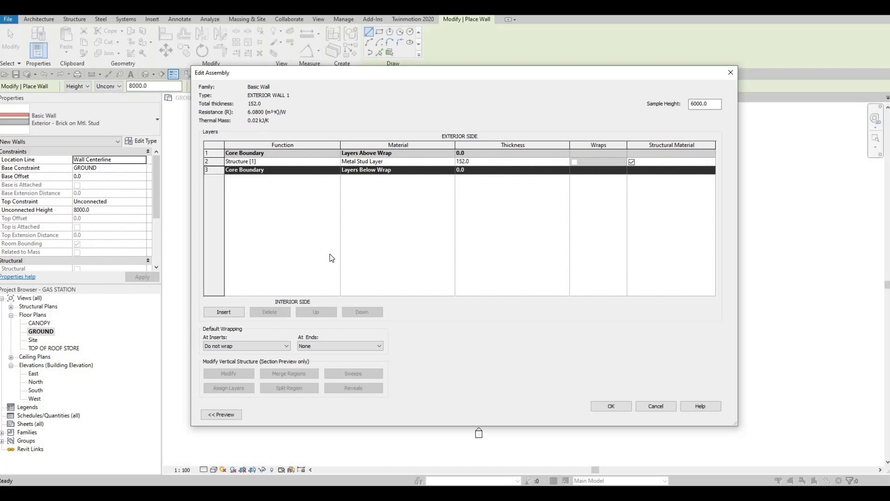
# - Set the structure layer of EXTERIOR WALL 1 to 150 mm thickness with the Gypsum Wall Board material and accept the type
pyautogui.click(479, 162)
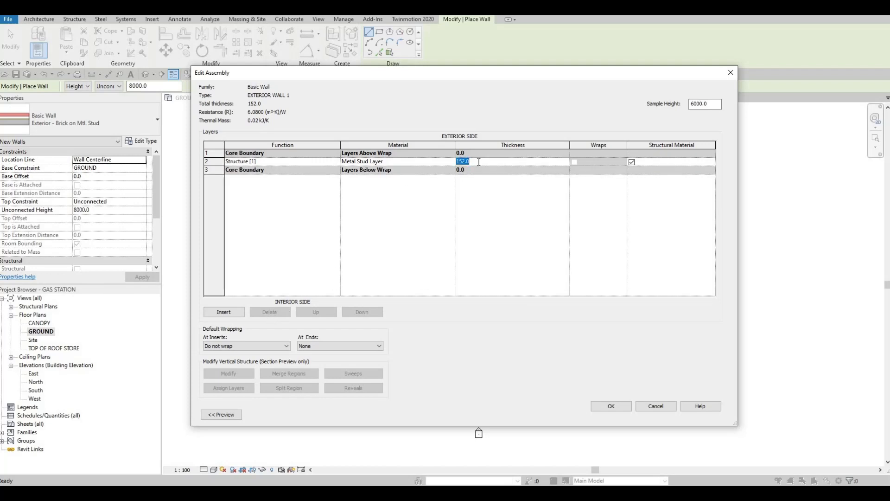
pyautogui.write('150')
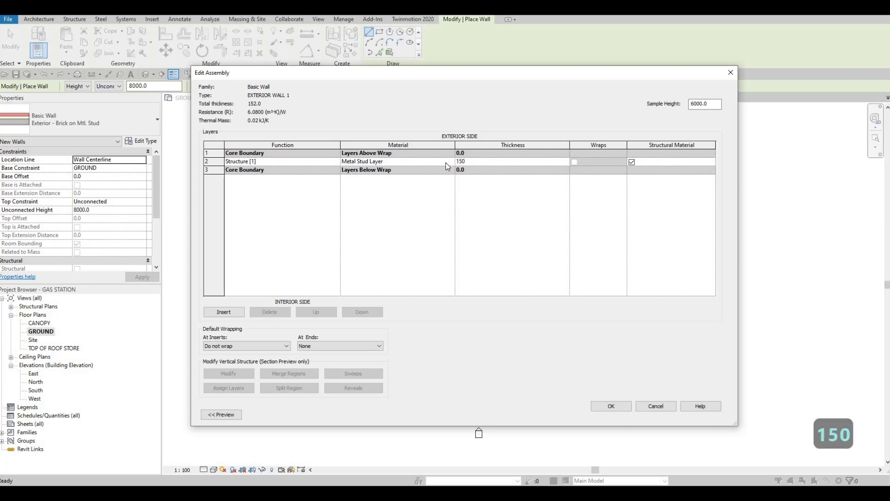
pyautogui.click(452, 162)
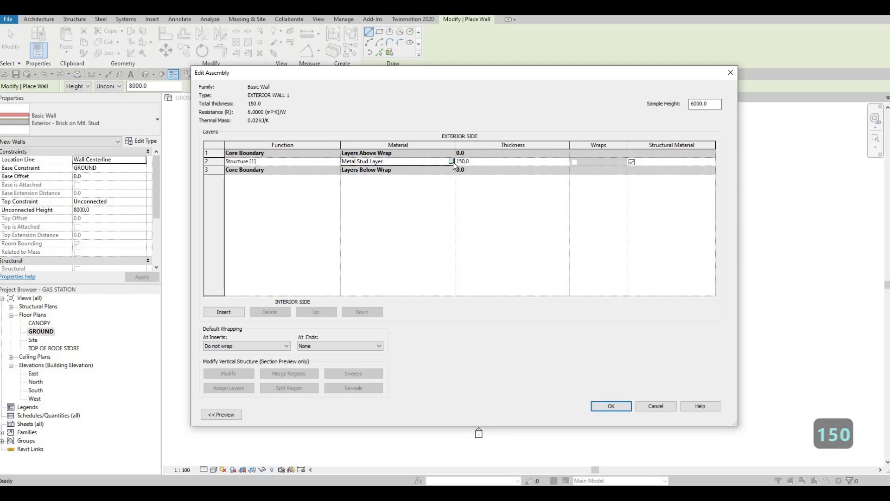
pyautogui.click(453, 161)
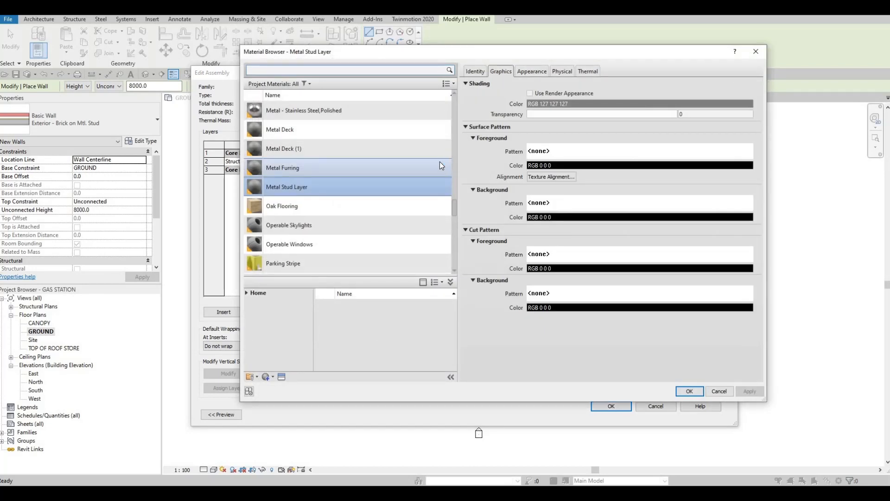
pyautogui.scroll(1, 335, 130)
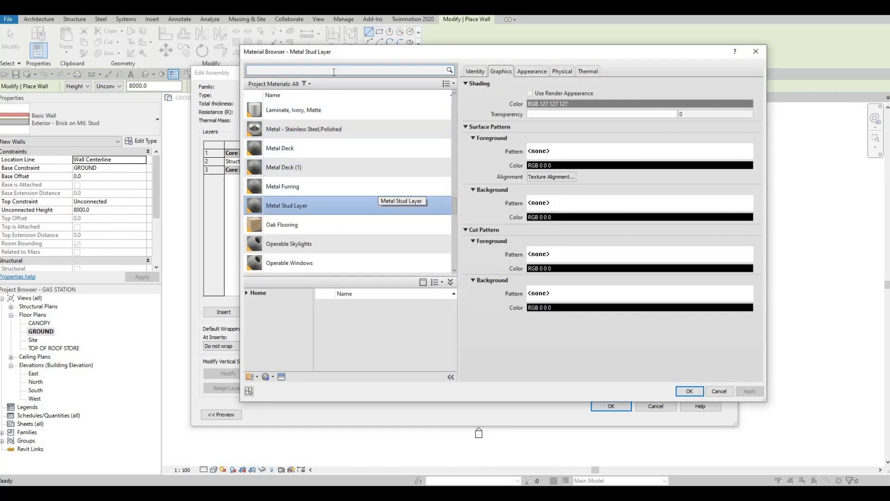
pyautogui.scroll(2, 292, 163)
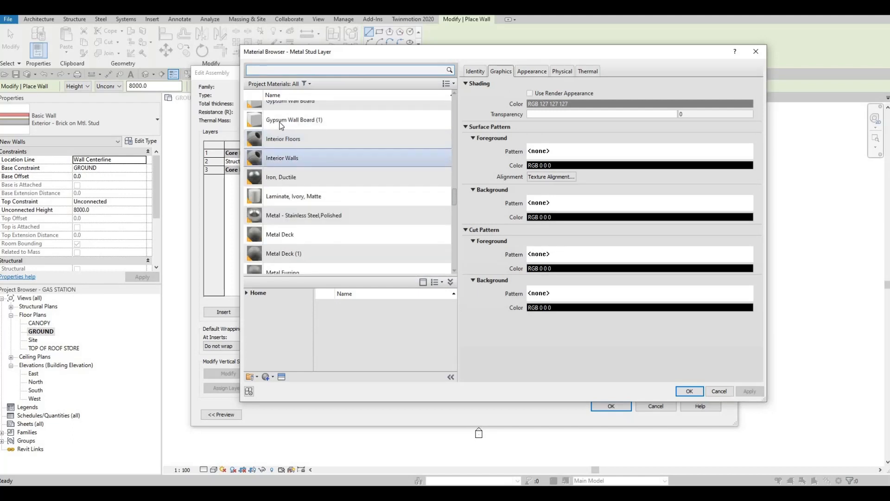
pyautogui.scroll(2, 280, 209)
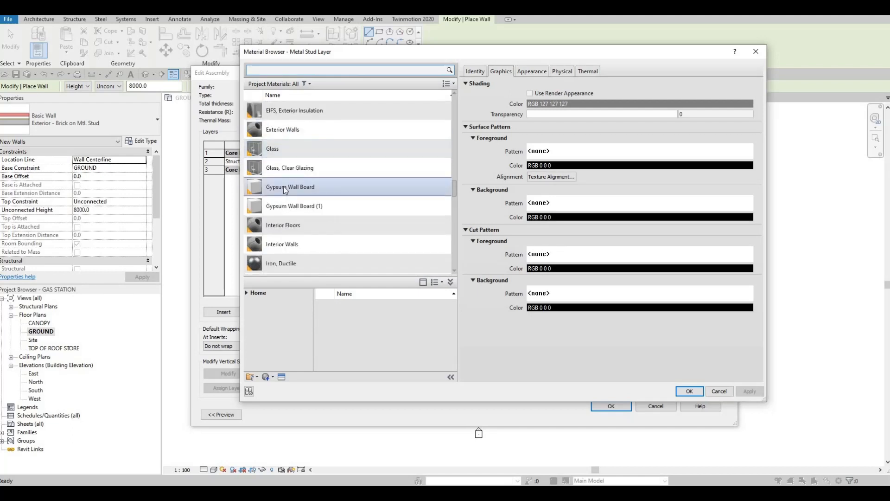
pyautogui.click(262, 184)
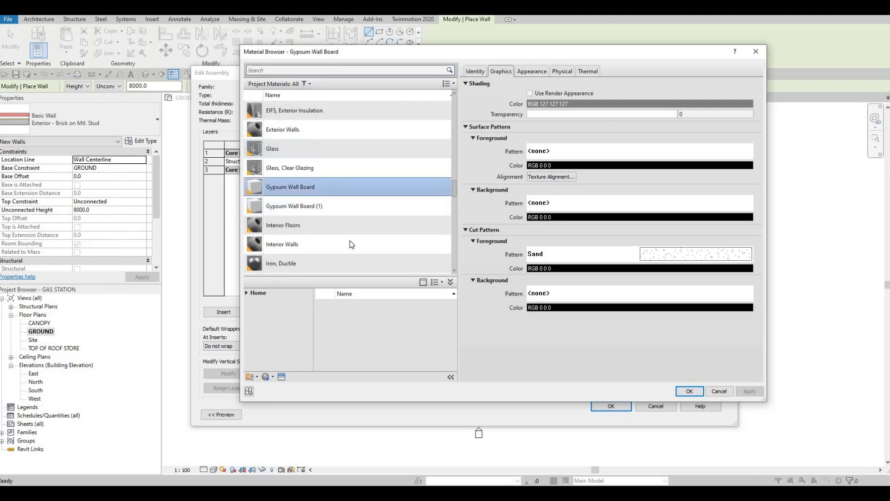
pyautogui.click(689, 391)
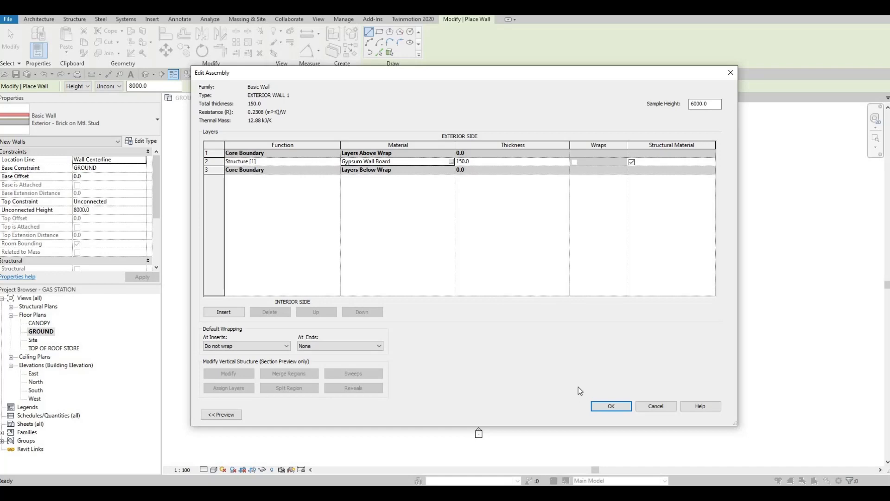
pyautogui.click(617, 406)
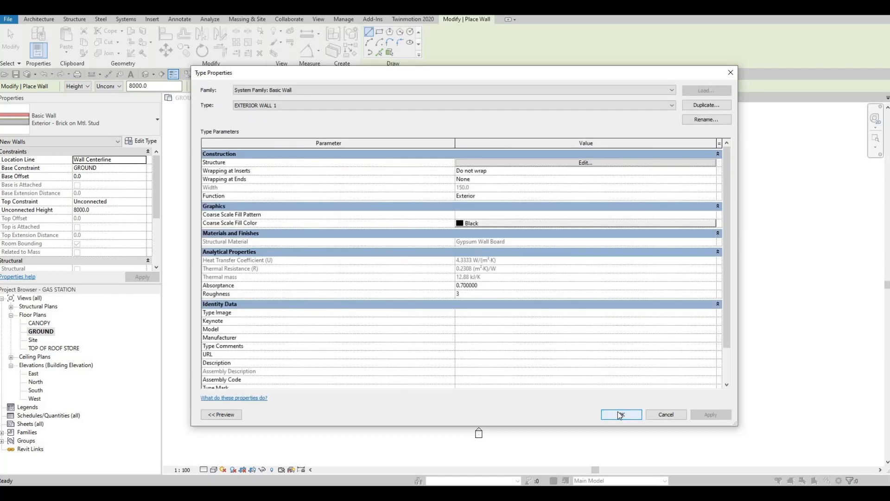
pyautogui.click(618, 411)
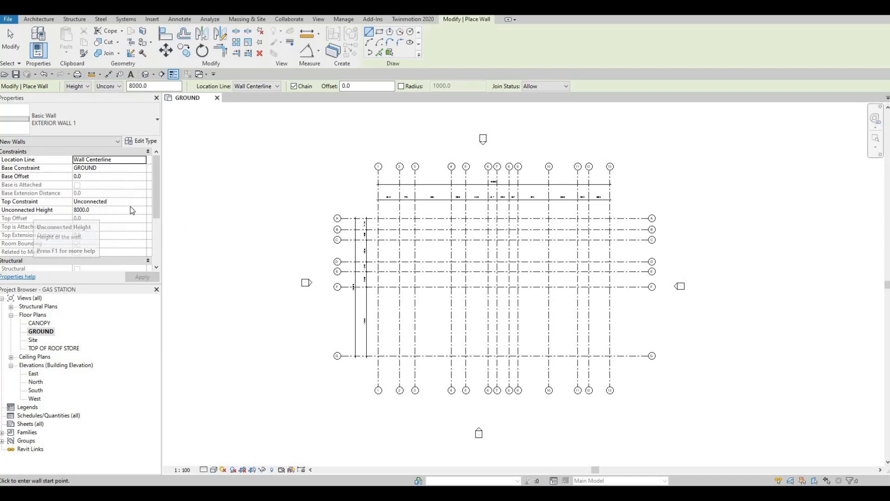
# - Constrain the top of the new walls up to level TOP OF ROOF STORE
pyautogui.click(143, 203)
pyautogui.click(142, 202)
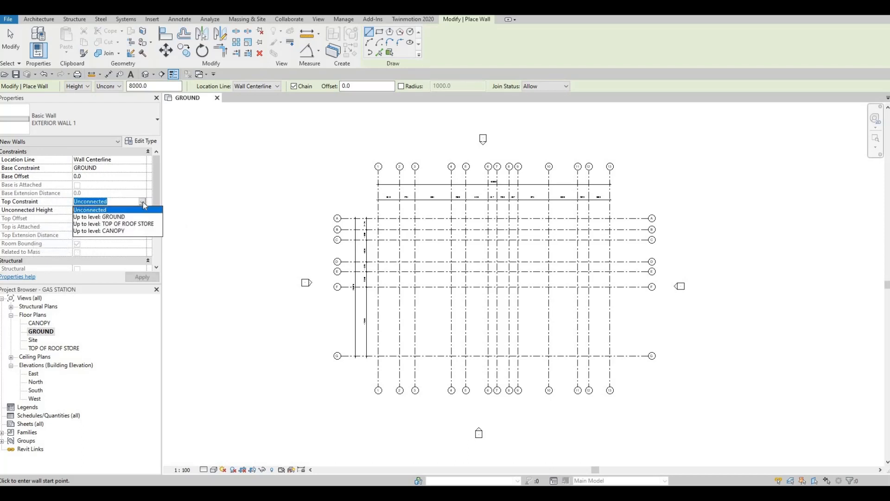
pyautogui.click(113, 224)
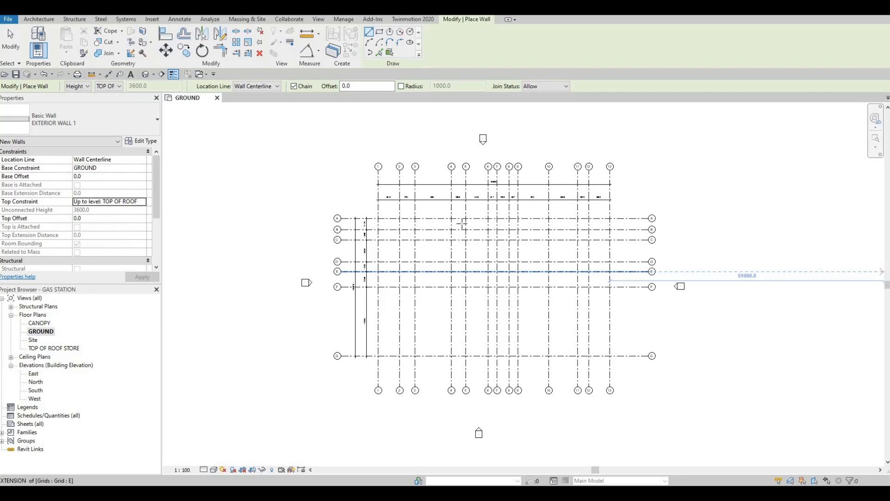
# - Draw an EXTERIOR WALL 1 segment along grid 1 from grid A to grid D
pyautogui.scroll(3, 378, 218)
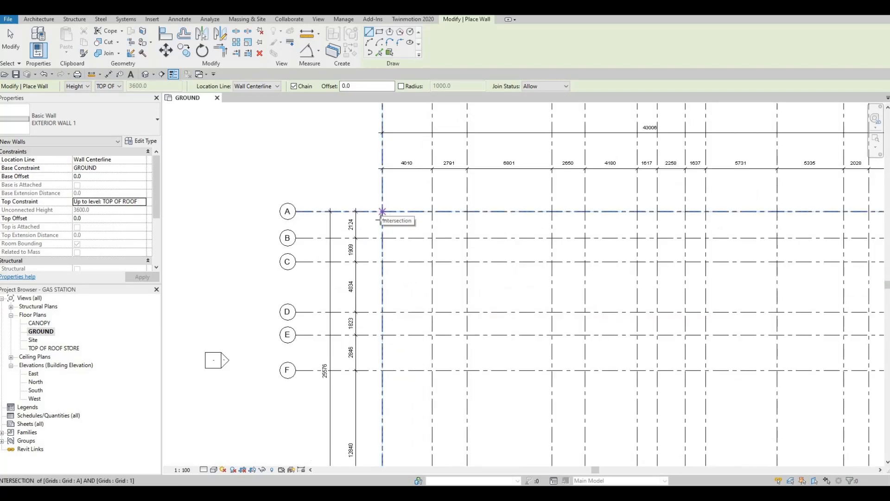
pyautogui.click(382, 211)
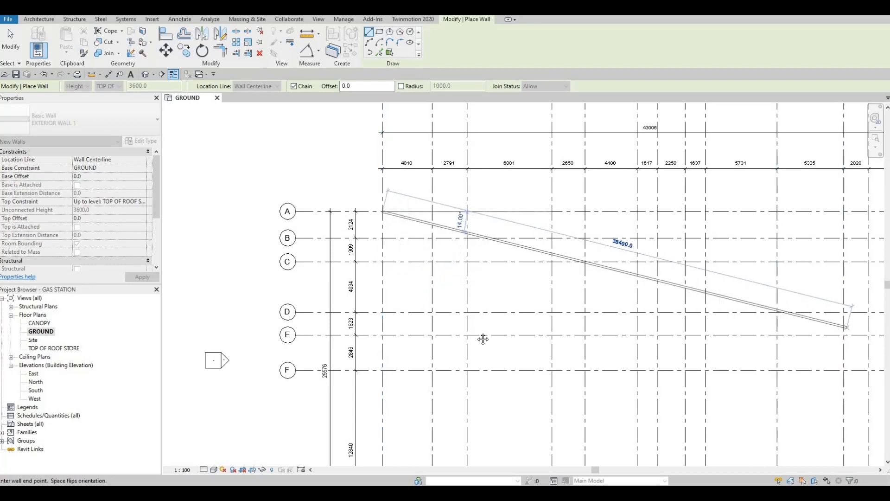
pyautogui.moveTo(445, 303); pyautogui.dragTo(463, 258, button='middle')
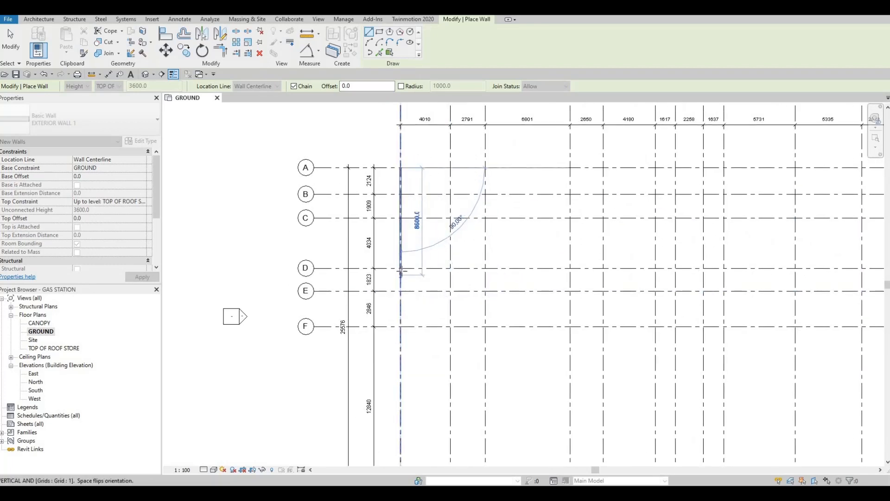
pyautogui.click(401, 268)
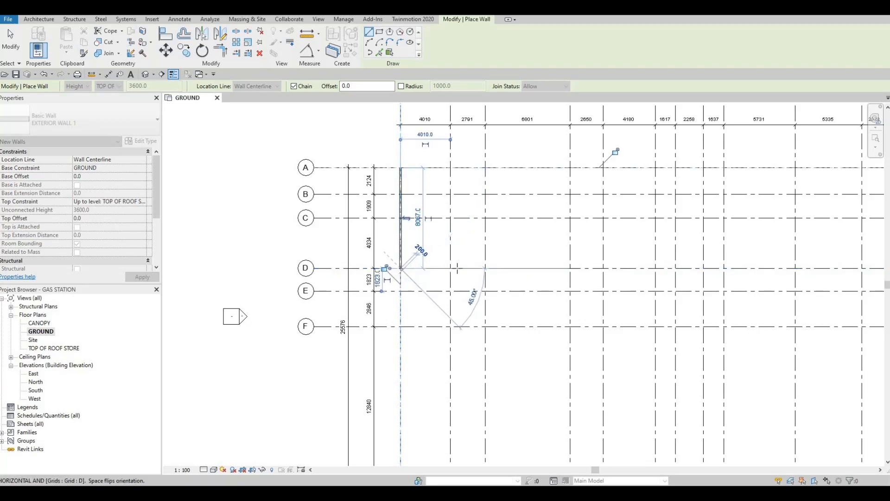
# - Continue the wall along grid D from grid 1 to grid 12 and end the chain
pyautogui.scroll(-1, 450, 277)
pyautogui.moveTo(528, 266); pyautogui.dragTo(491, 273, button='middle')
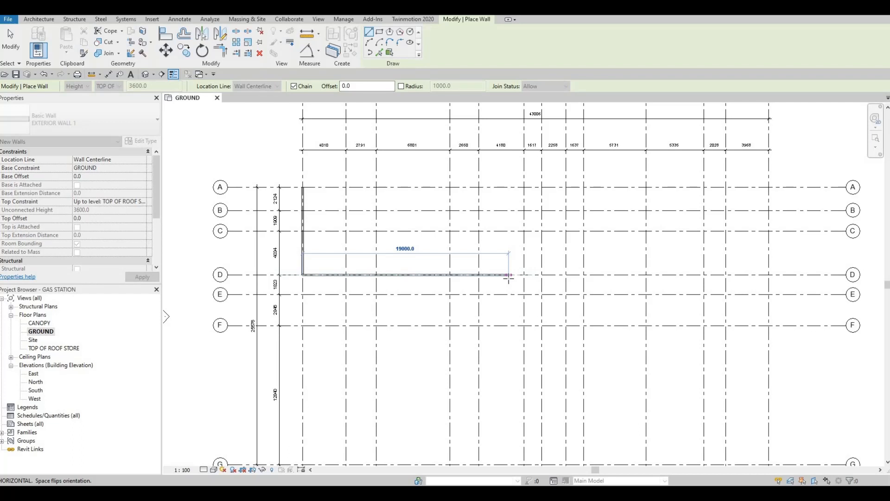
pyautogui.moveTo(484, 281); pyautogui.dragTo(525, 270, button='middle')
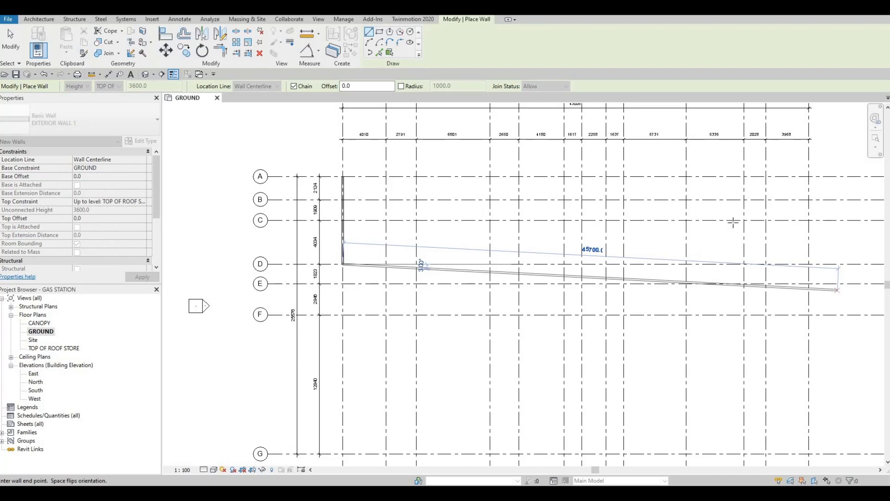
pyautogui.moveTo(667, 275); pyautogui.dragTo(634, 283, button='middle')
pyautogui.scroll(-2, 634, 283)
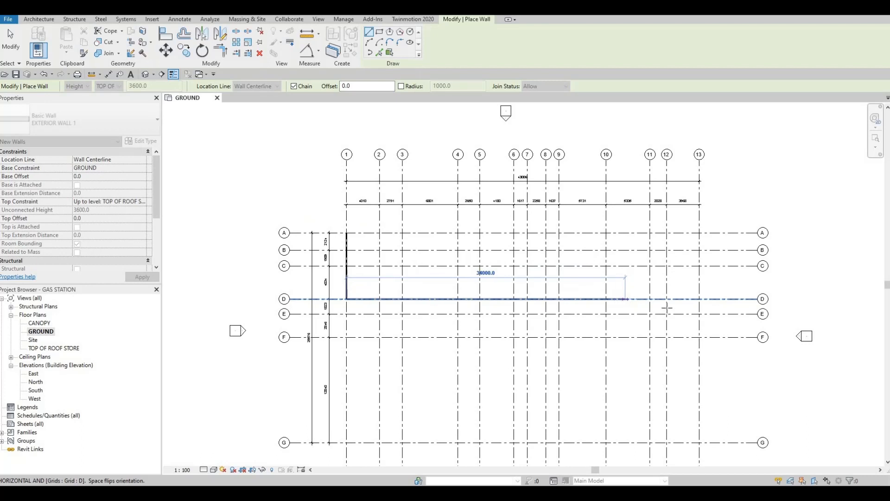
pyautogui.click(662, 324)
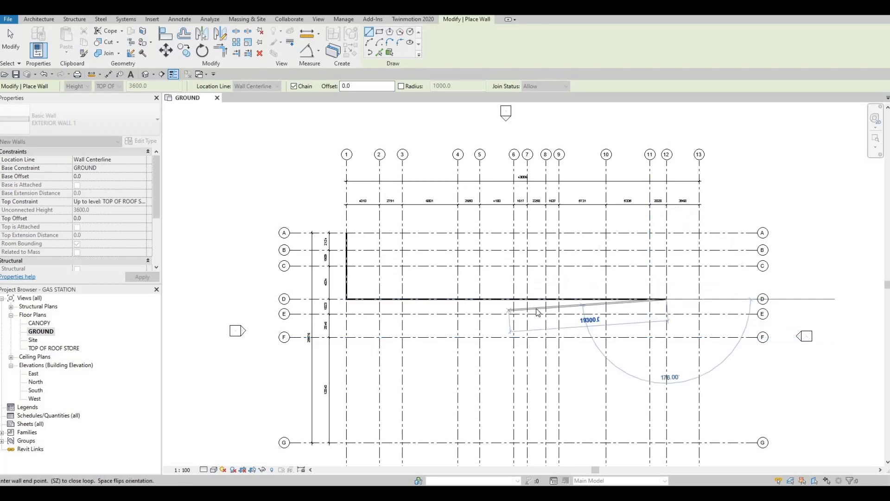
pyautogui.press('Escape')
# - Create a similar wall from the intersection of grids D and 6, running 1000 mm along grid 6 towards grid E
pyautogui.press('Escape')
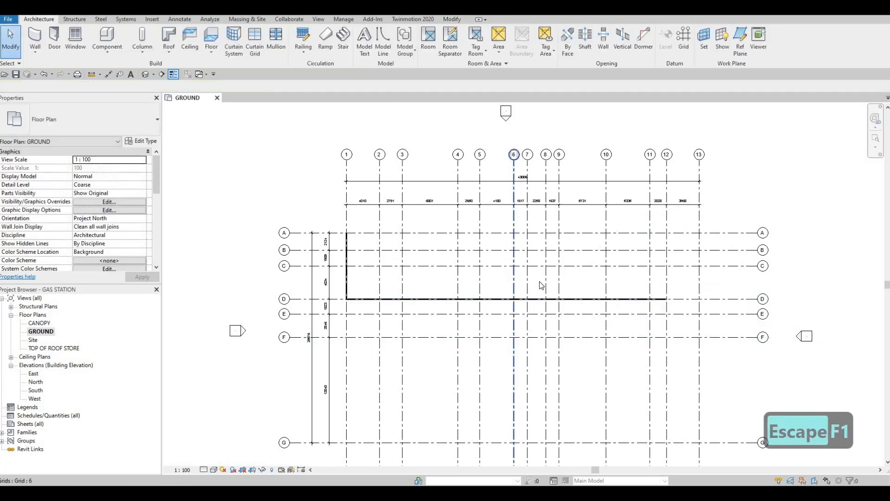
pyautogui.scroll(2, 552, 281)
pyautogui.press('Escape')
pyautogui.click(564, 278)
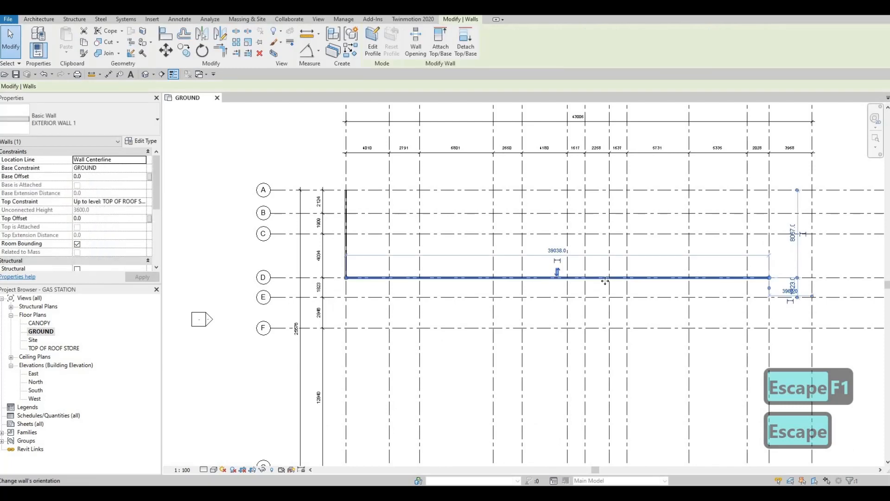
pyautogui.press('c')
pyautogui.press('s')
pyautogui.moveTo(576, 302); pyautogui.dragTo(590, 328, button='middle')
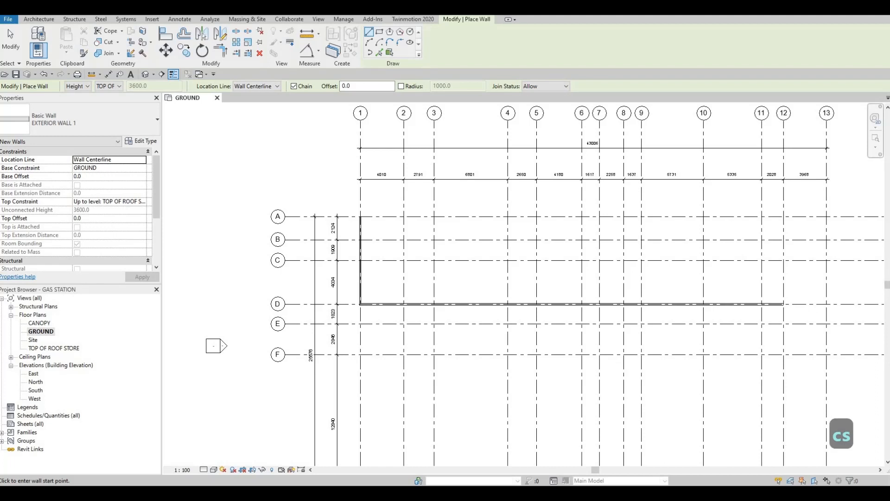
pyautogui.click(584, 304)
pyautogui.scroll(4, 582, 305)
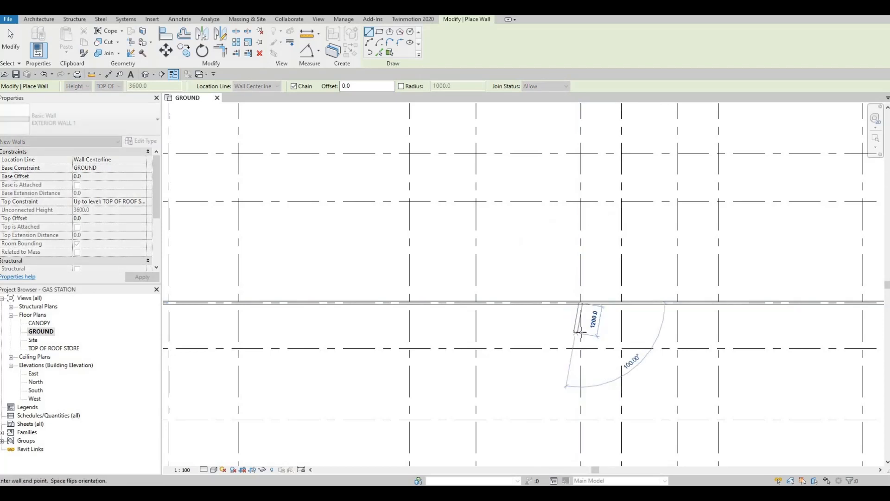
pyautogui.write('1000')
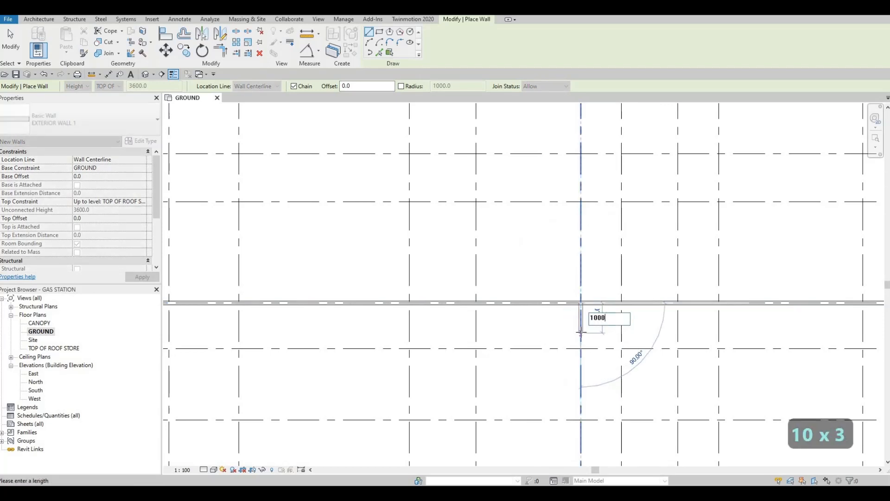
pyautogui.press('Return')
# - Continue from the short wall's free end parallel to grid D towards grid 1, ending between grids 3 and 4
pyautogui.scroll(-3, 562, 325)
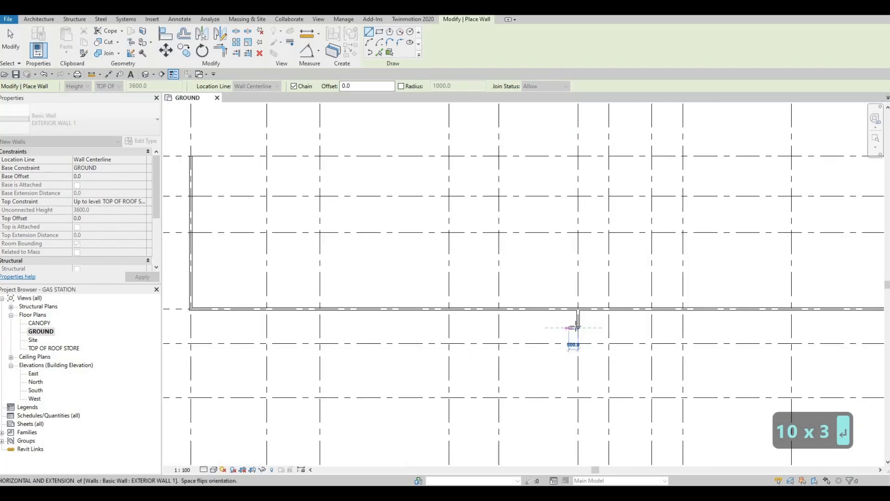
pyautogui.moveTo(492, 327); pyautogui.dragTo(596, 326, button='middle')
pyautogui.click(524, 339)
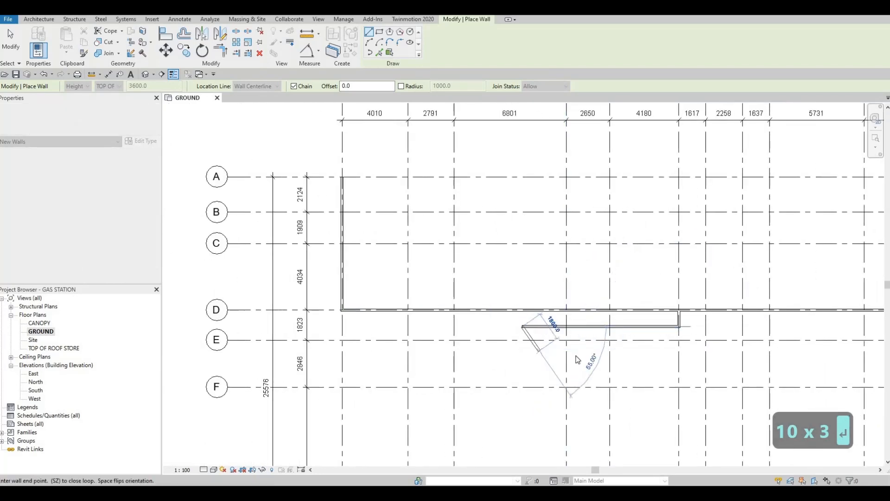
pyautogui.press('Escape')
pyautogui.press('Escape')
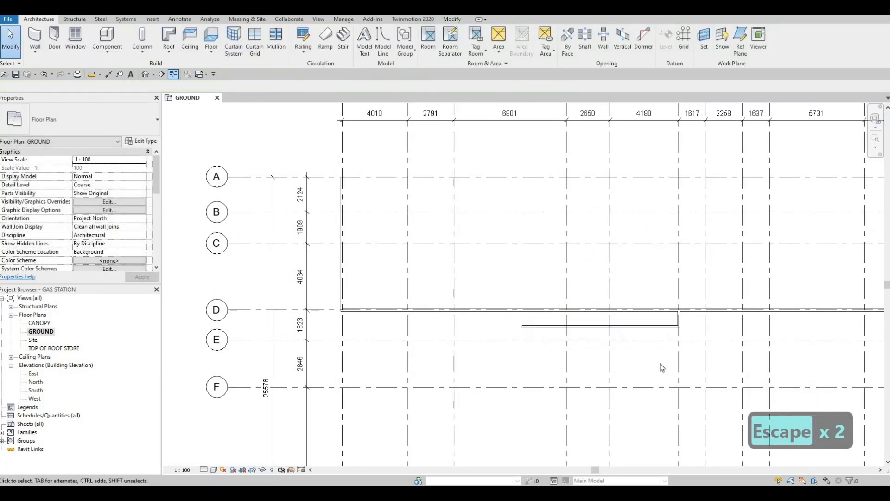
# - Trim/extend the offset wall to a corner with the grid 1 wall, and trim the grid D wall at grid 6, keeping the part towards grid 12
pyautogui.press('t')
pyautogui.press('r')
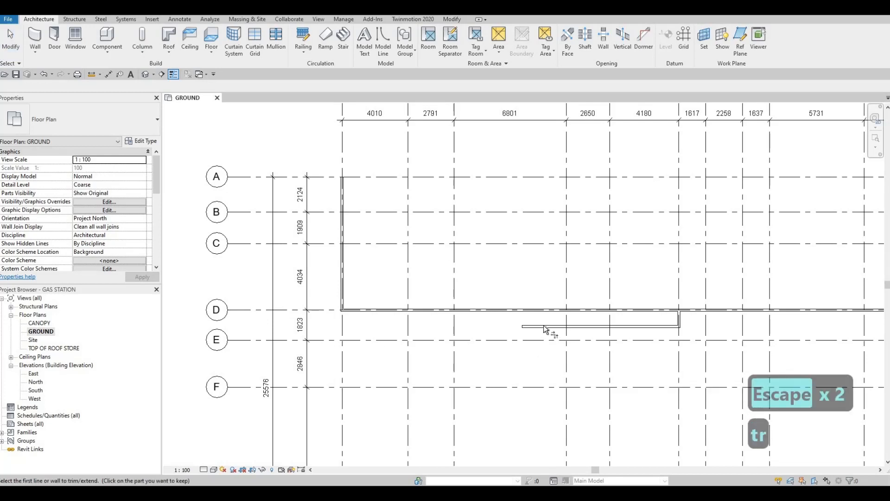
pyautogui.click(542, 326)
pyautogui.click(343, 283)
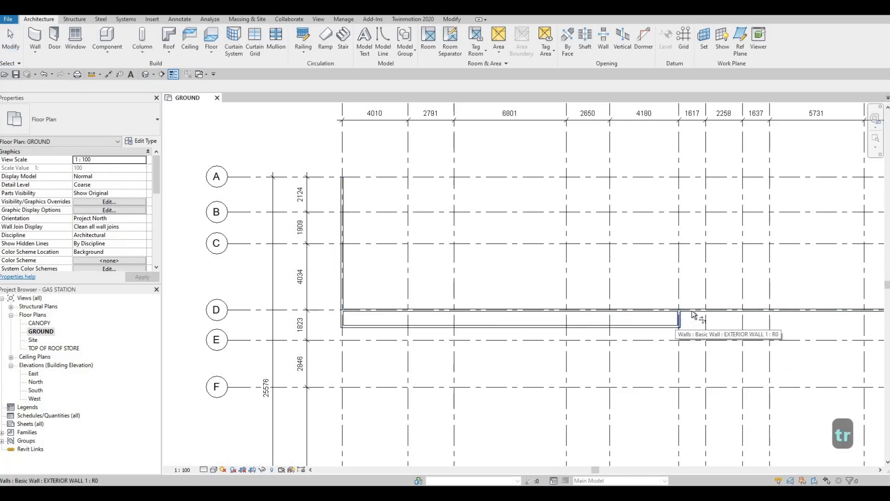
pyautogui.click(679, 319)
pyautogui.click(696, 310)
pyautogui.moveTo(588, 310); pyautogui.dragTo(470, 301, button='middle')
pyautogui.scroll(-2, 561, 313)
pyautogui.moveTo(656, 306); pyautogui.dragTo(493, 301, button='middle')
pyautogui.press('Escape')
pyautogui.press('Escape')
pyautogui.moveTo(626, 316); pyautogui.dragTo(654, 307, button='middle')
pyautogui.scroll(-1, 626, 324)
pyautogui.moveTo(441, 324); pyautogui.dragTo(543, 311, button='middle')
pyautogui.scroll(1, 591, 297)
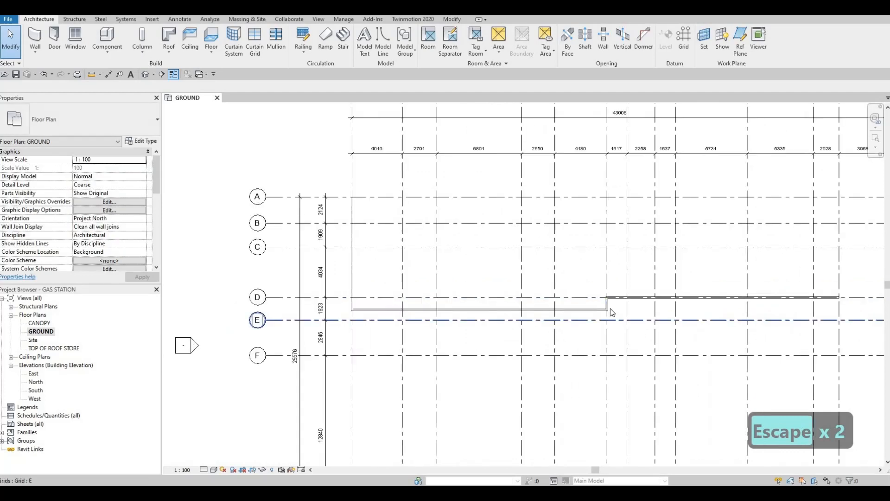
pyautogui.moveTo(607, 319); pyautogui.dragTo(608, 330, button='middle')
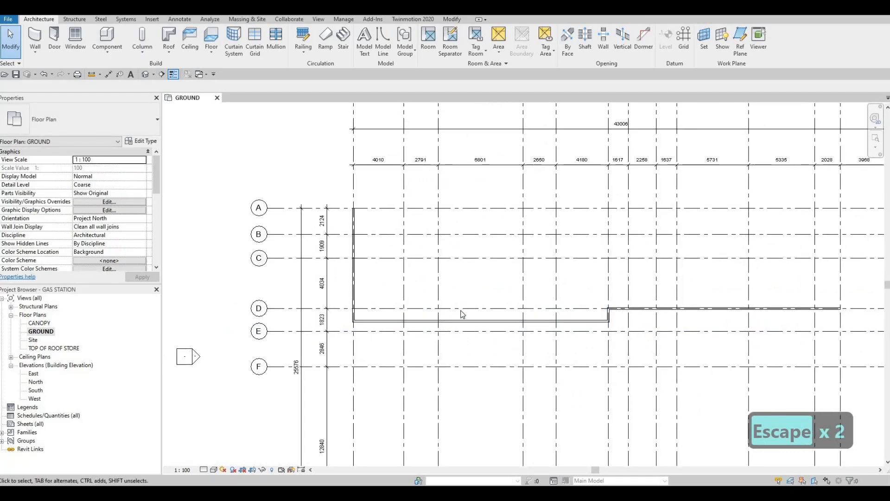
# - Create a similar wall along grid 12 from the end of the grid D wall to grid F
pyautogui.moveTo(530, 307); pyautogui.dragTo(464, 312, button='middle')
pyautogui.moveTo(693, 315); pyautogui.dragTo(600, 308, button='middle')
pyautogui.press('Escape')
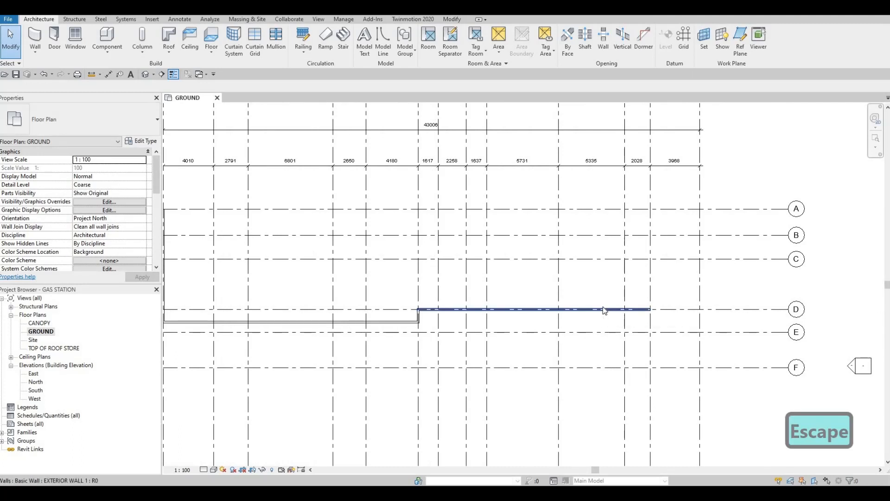
pyautogui.click(603, 309)
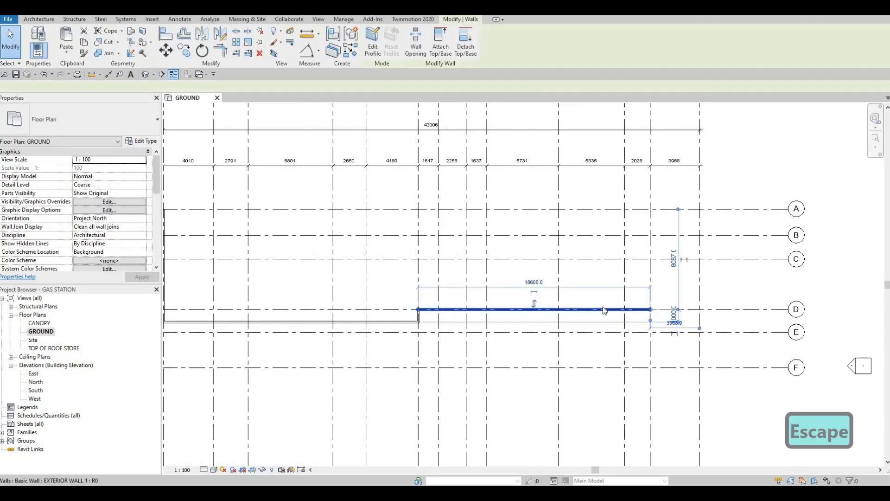
pyautogui.press('c')
pyautogui.press('s')
pyautogui.moveTo(644, 336); pyautogui.dragTo(624, 300, button='middle')
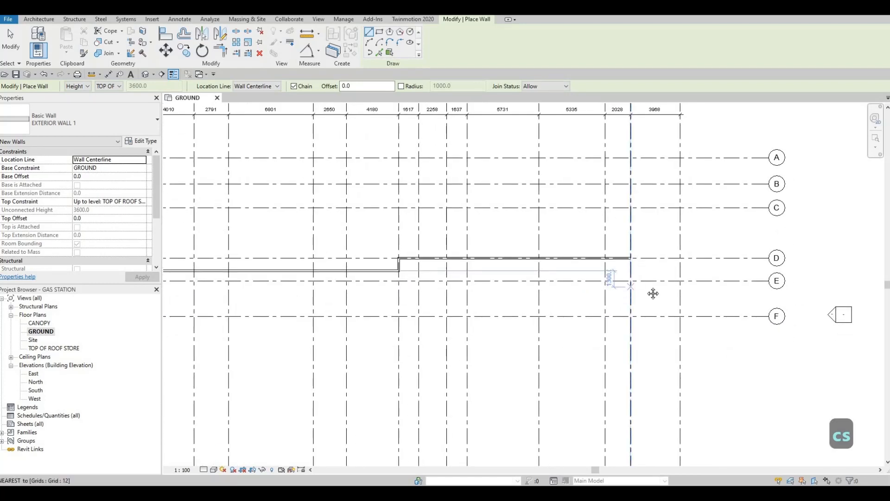
pyautogui.scroll(-4, 650, 301)
pyautogui.scroll(2, 649, 297)
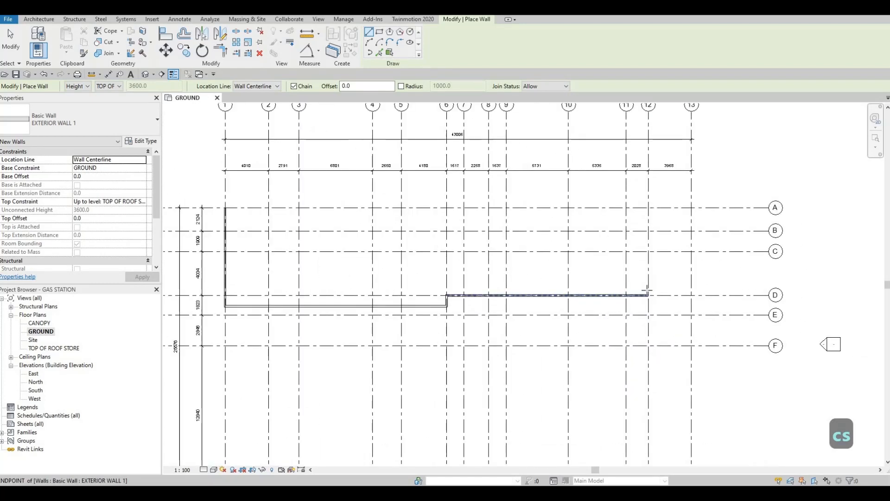
pyautogui.click(648, 333)
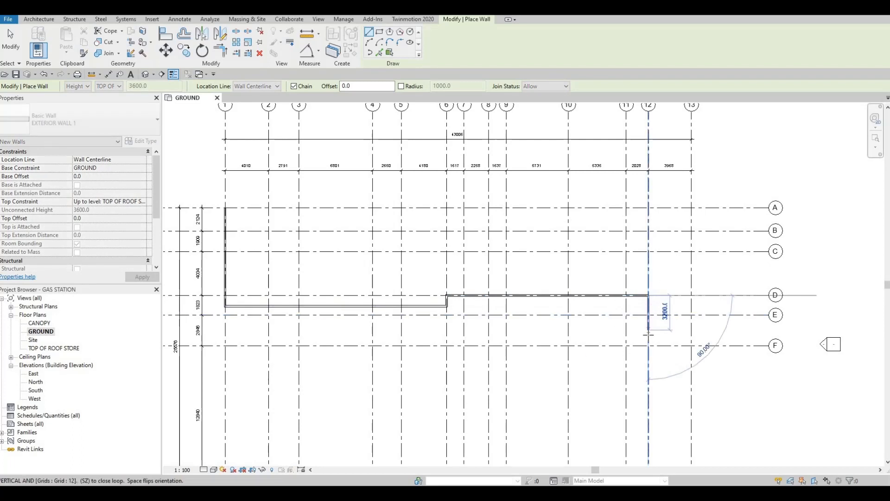
pyautogui.scroll(-2, 648, 342)
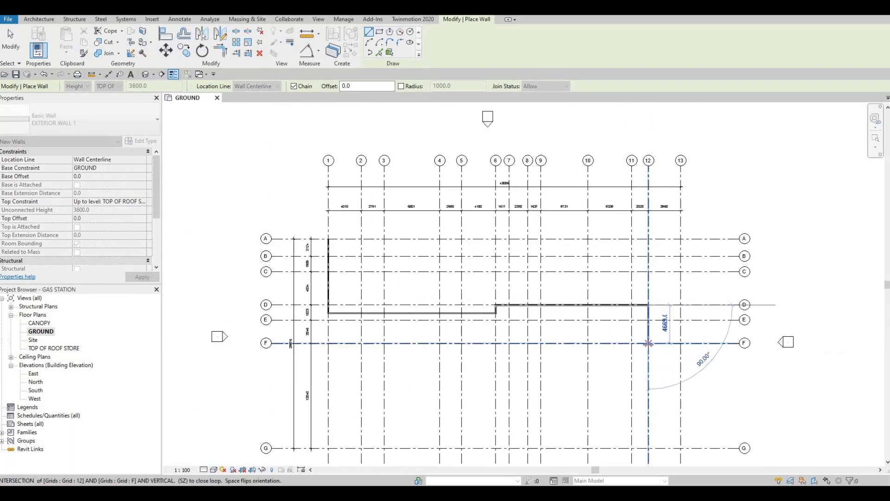
pyautogui.click(648, 343)
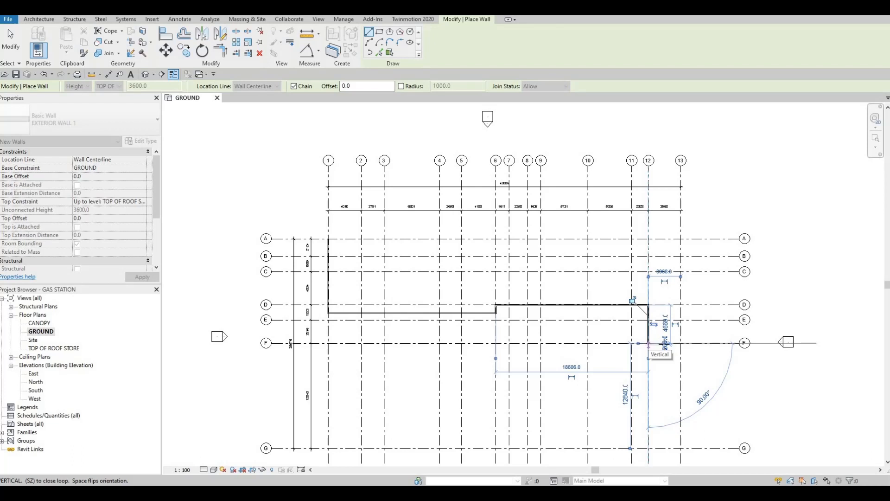
# - Close the exterior outline with walls along grid F to grid 13, along grid 13 to grid A, and along grid A back to grid 1
pyautogui.click(681, 343)
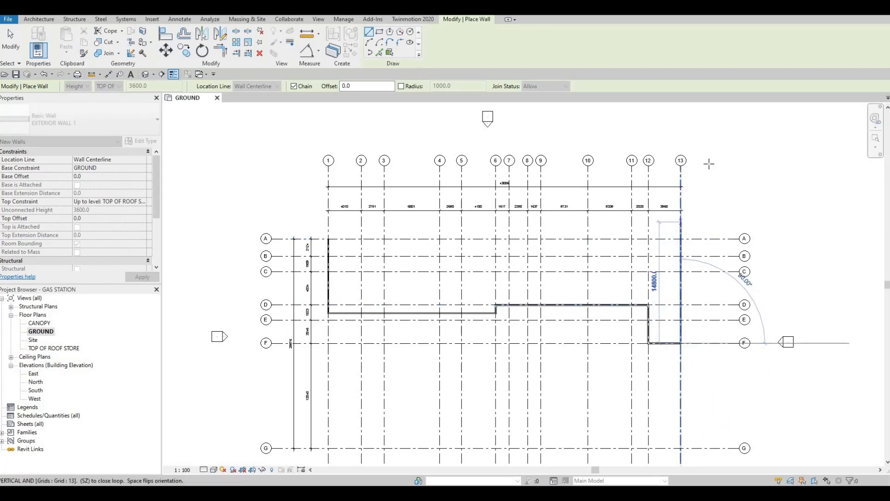
pyautogui.click(681, 238)
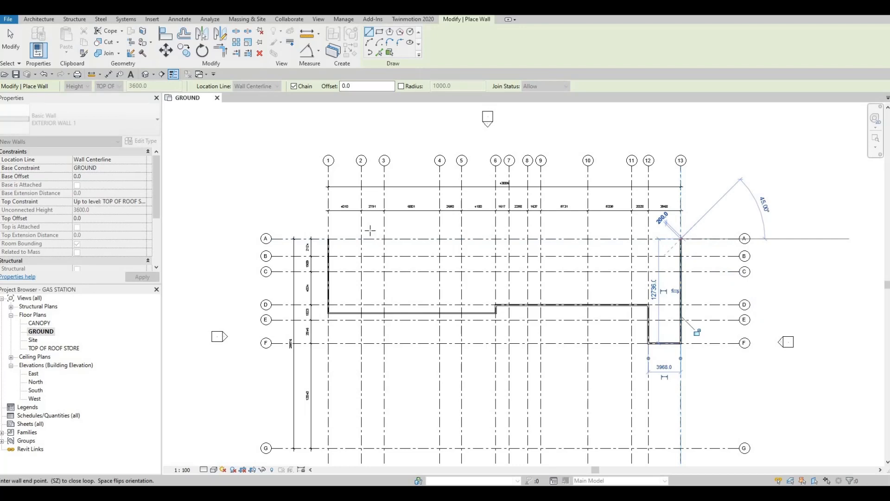
pyautogui.click(328, 239)
pyautogui.press('Escape')
pyautogui.press('Escape')
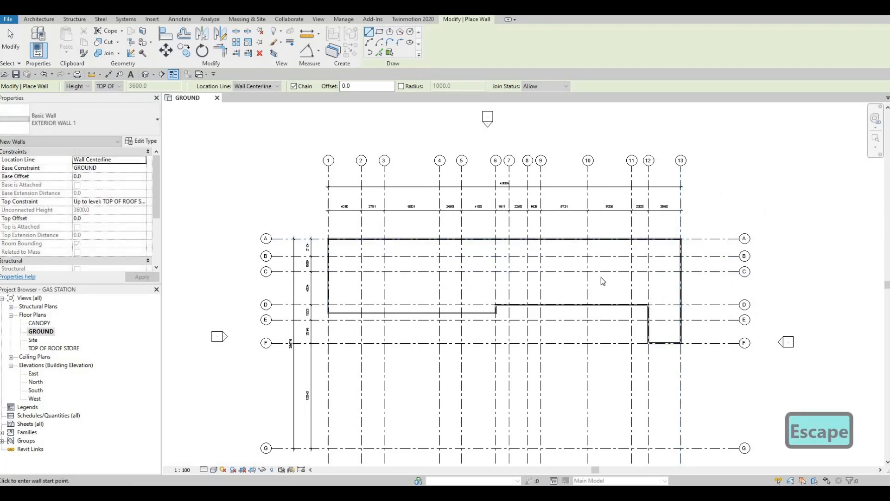
# - Start a wall and duplicate the EXTERIOR WALL 1 type as INTERIOR WALL 1
pyautogui.moveTo(651, 273); pyautogui.dragTo(686, 261, button='middle')
pyautogui.scroll(3, 658, 240)
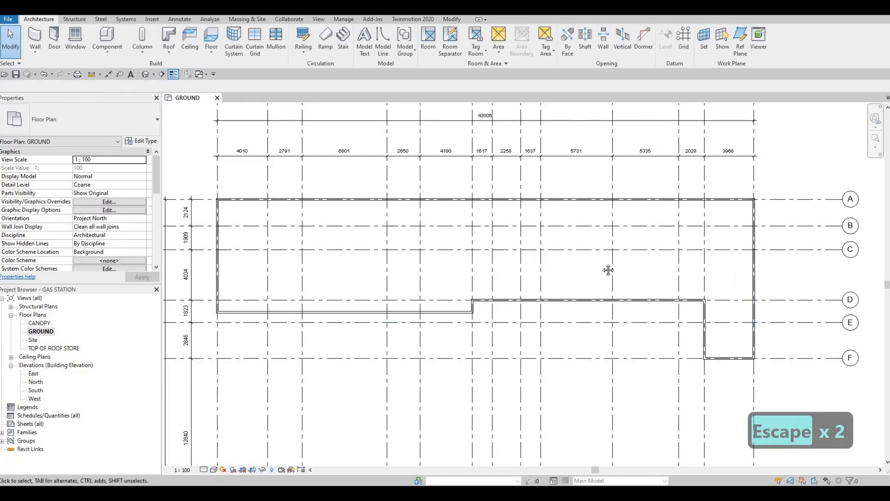
pyautogui.moveTo(564, 259); pyautogui.dragTo(654, 256, button='middle')
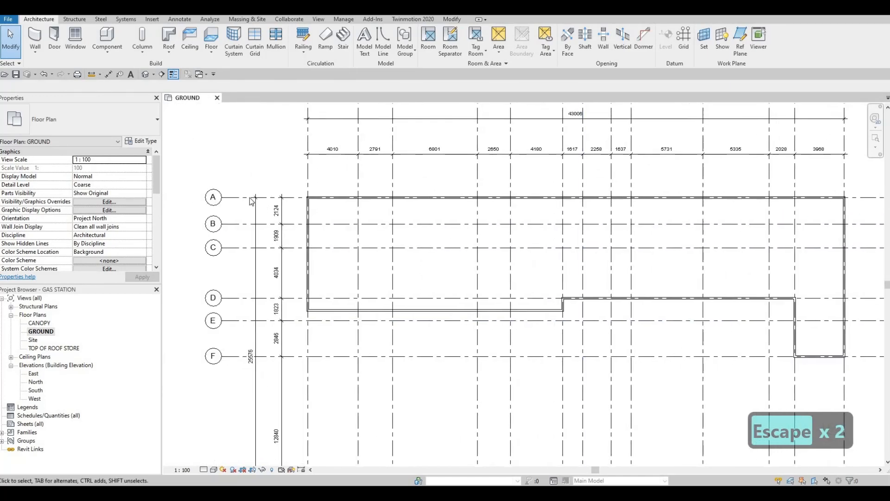
pyautogui.click(35, 39)
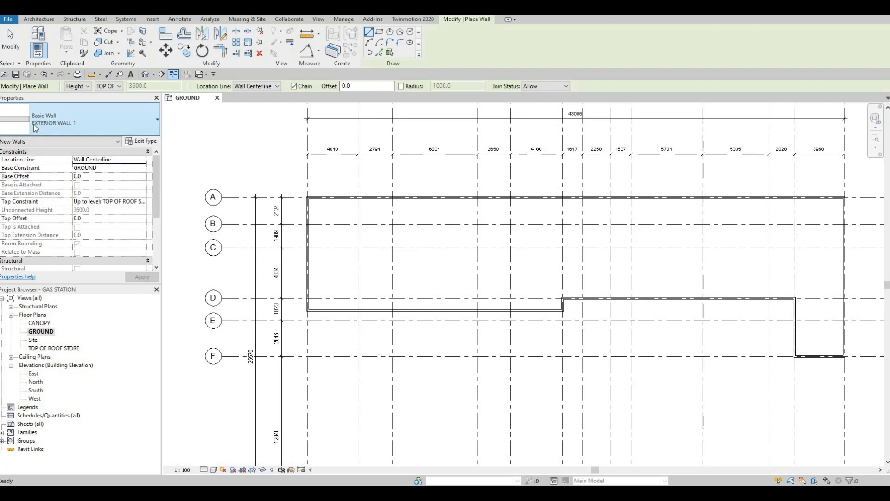
pyautogui.click(146, 142)
pyautogui.click(708, 106)
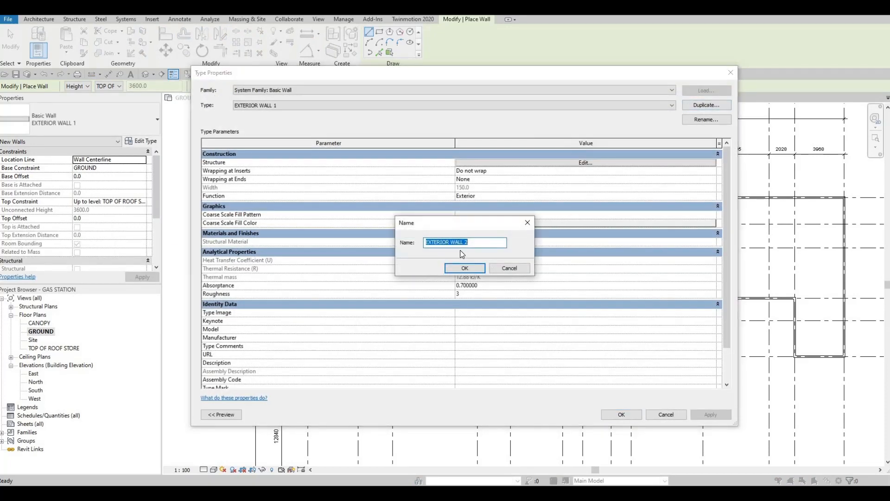
pyautogui.write('IN')
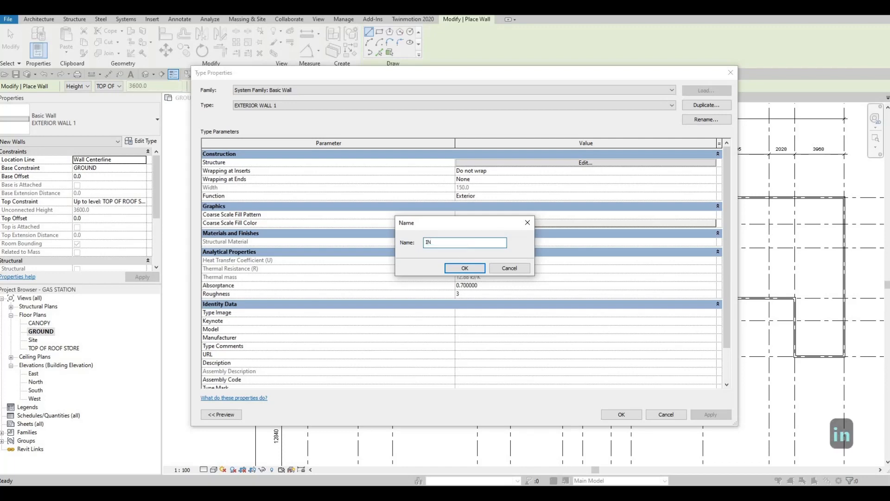
pyautogui.write('TERIOR WALL ')
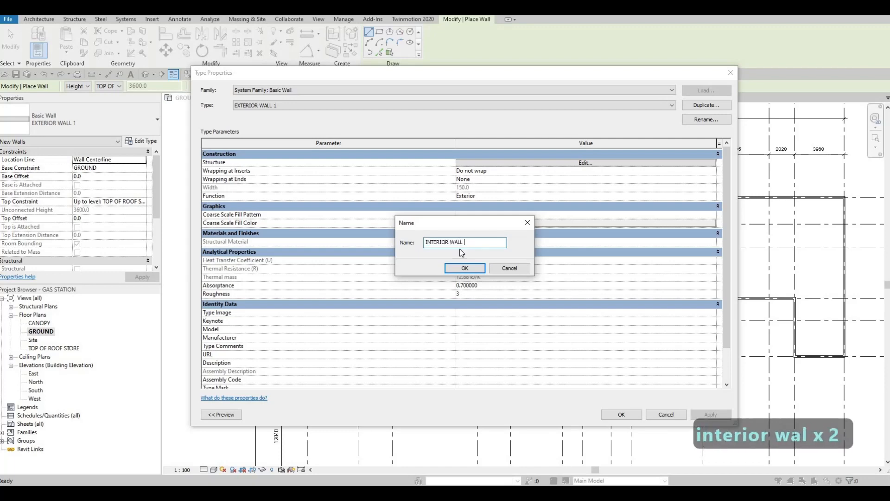
pyautogui.write('1')
pyautogui.click(463, 268)
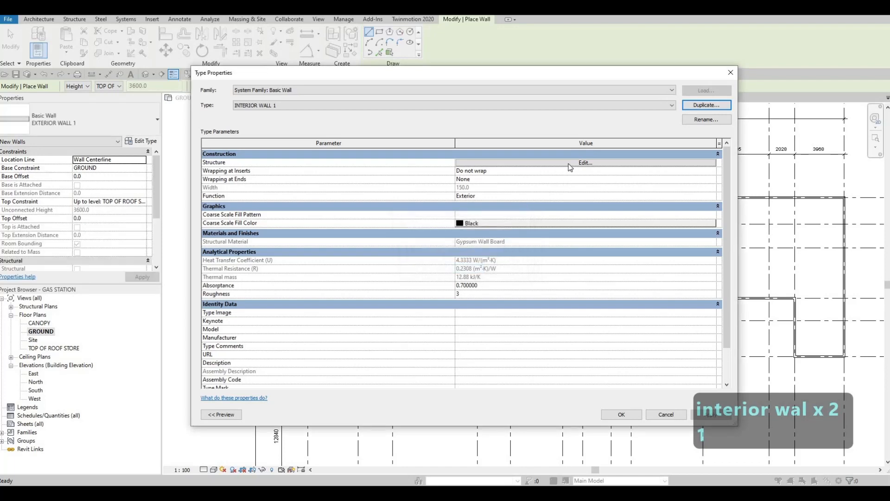
# - Check the layer structure of INTERIOR WALL 1, keep the 150 mm gypsum wall board layer, and apply the type
pyautogui.click(547, 163)
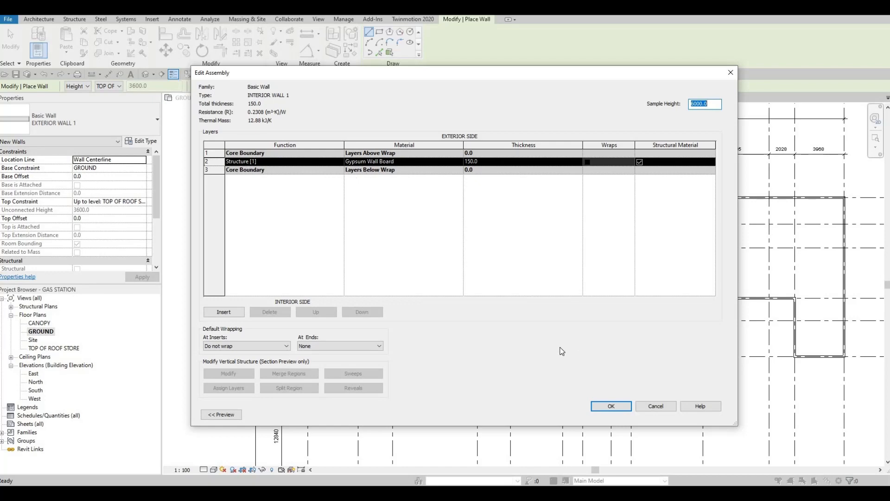
pyautogui.click(607, 407)
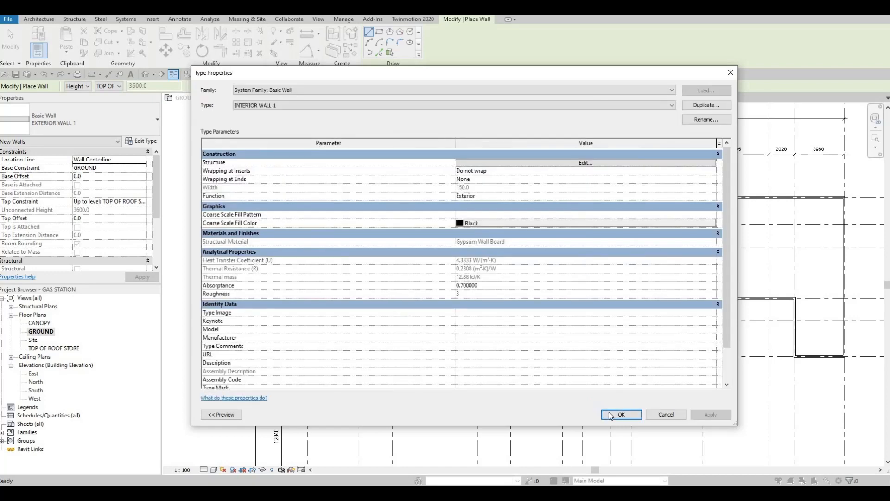
pyautogui.click(621, 414)
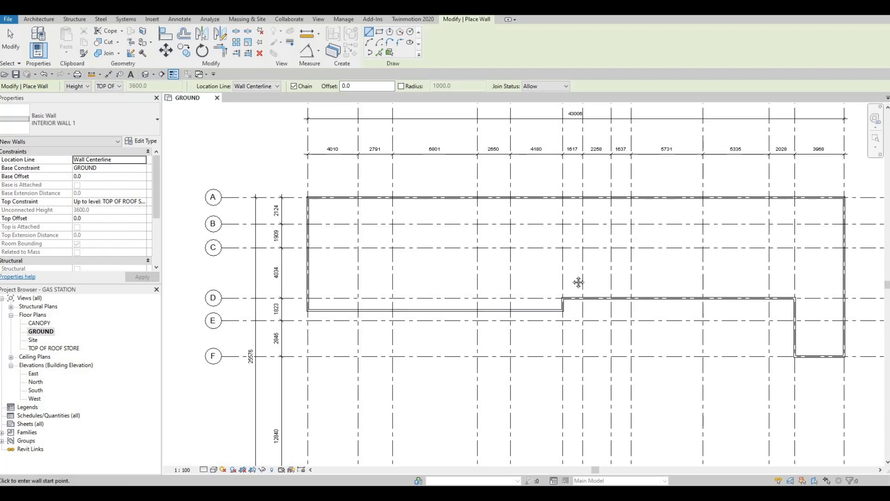
pyautogui.moveTo(602, 270); pyautogui.dragTo(561, 286, button='middle')
pyautogui.scroll(-1, 561, 287)
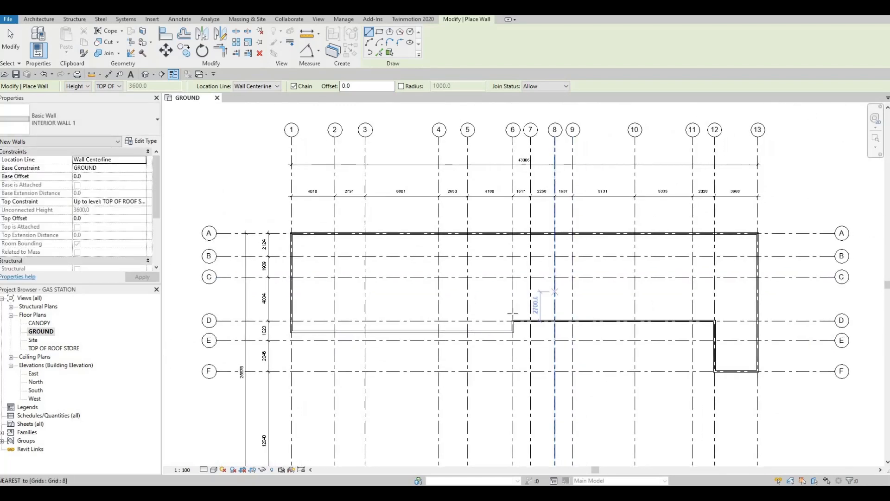
pyautogui.scroll(1, 513, 316)
pyautogui.scroll(4, 514, 316)
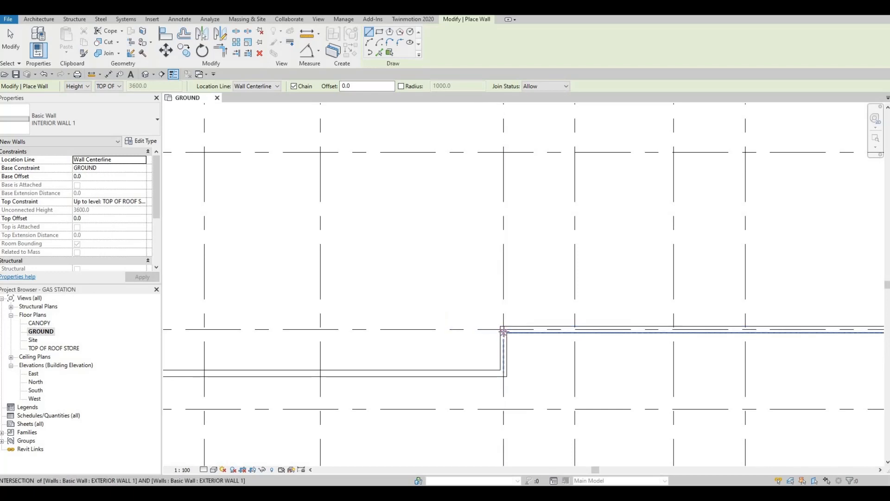
pyautogui.click(504, 329)
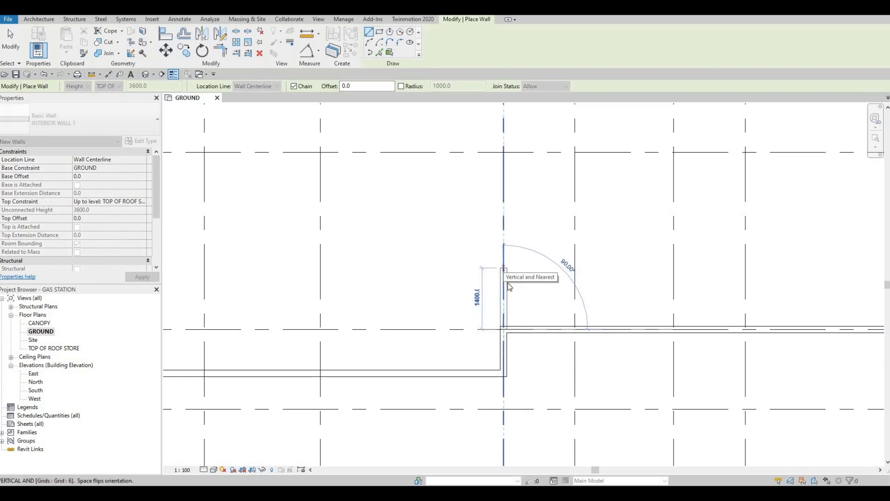
pyautogui.press('Escape')
pyautogui.click(503, 307)
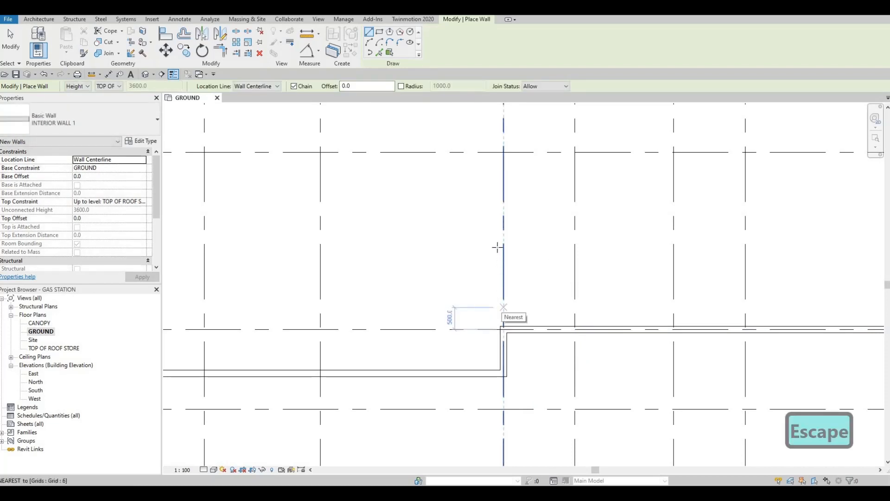
pyautogui.click(503, 242)
pyautogui.press('Escape')
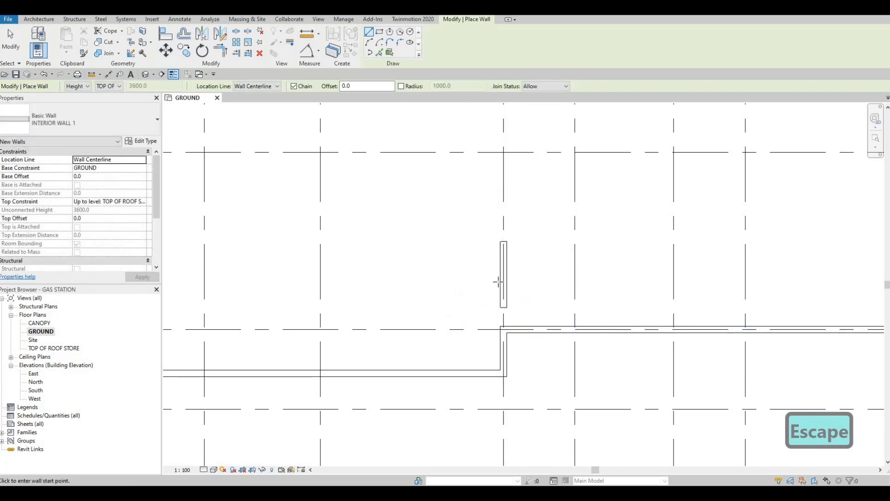
pyautogui.press('Escape')
pyautogui.press('Escape')
pyautogui.click(503, 306)
pyautogui.press('Delete')
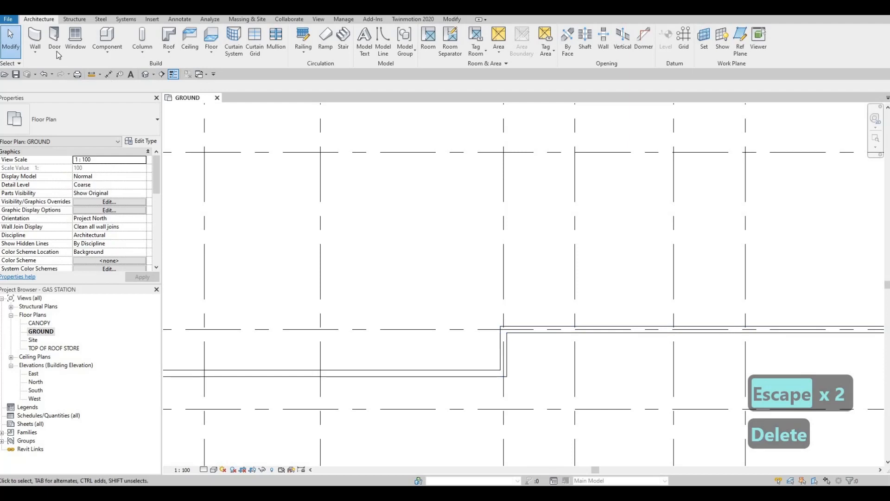
# - Draw an INTERIOR WALL 1 wall along grid 6 from the exterior corner at grid D to the grid A wall
pyautogui.click(37, 41)
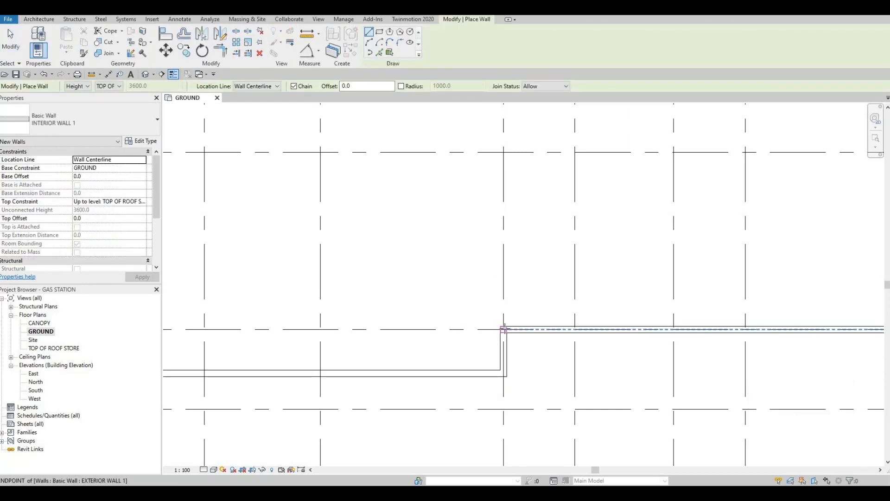
pyautogui.click(504, 329)
pyautogui.scroll(-2, 503, 298)
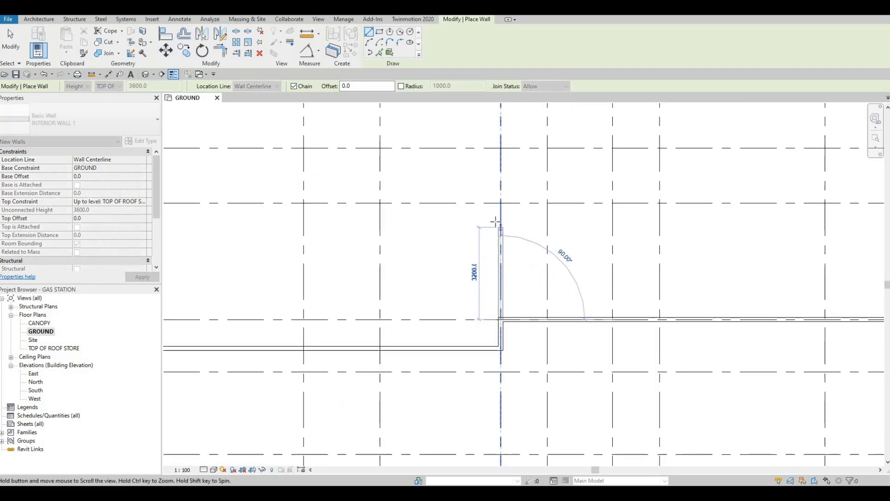
pyautogui.scroll(-3, 495, 221)
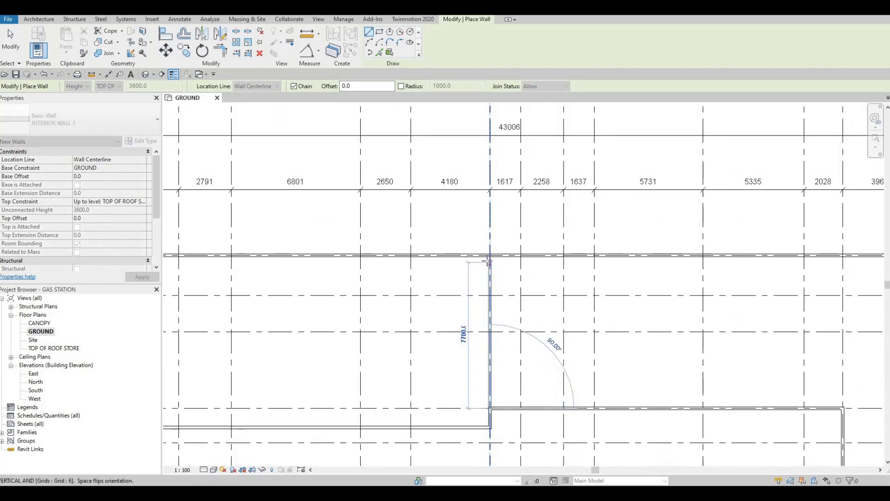
pyautogui.scroll(-1, 490, 262)
pyautogui.scroll(2, 481, 285)
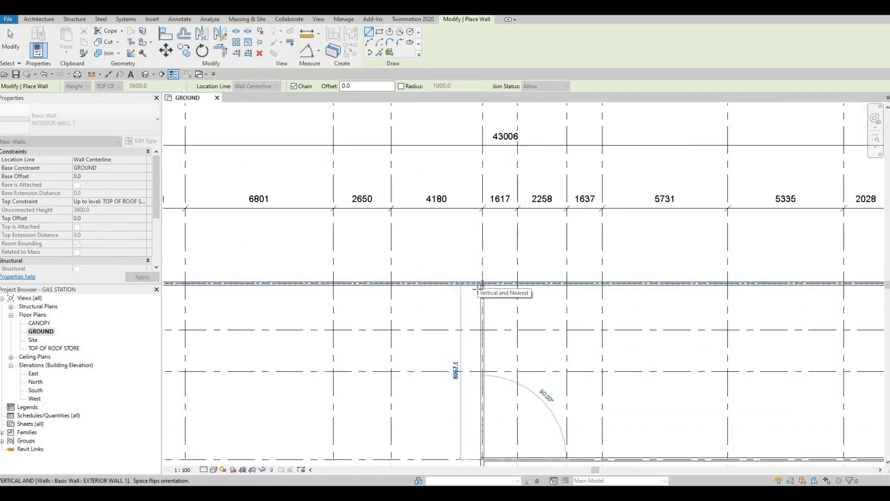
pyautogui.scroll(-1, 481, 285)
pyautogui.scroll(-1, 480, 287)
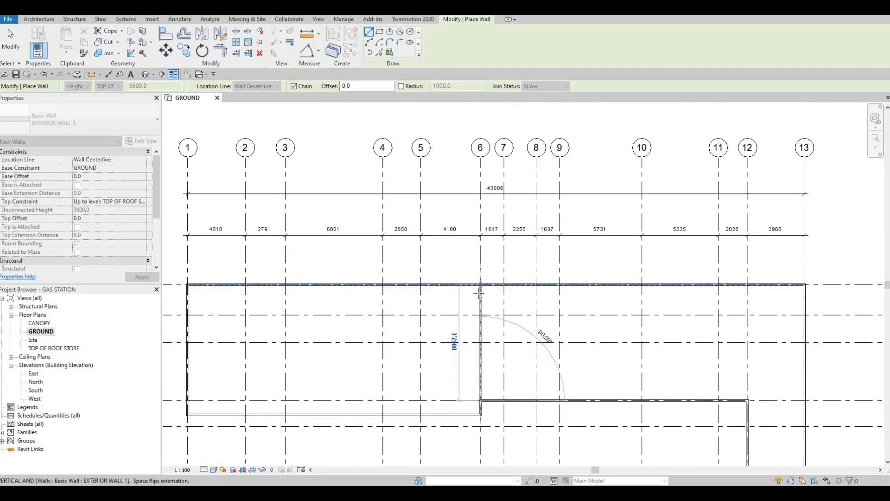
pyautogui.click(480, 293)
pyautogui.scroll(3, 481, 290)
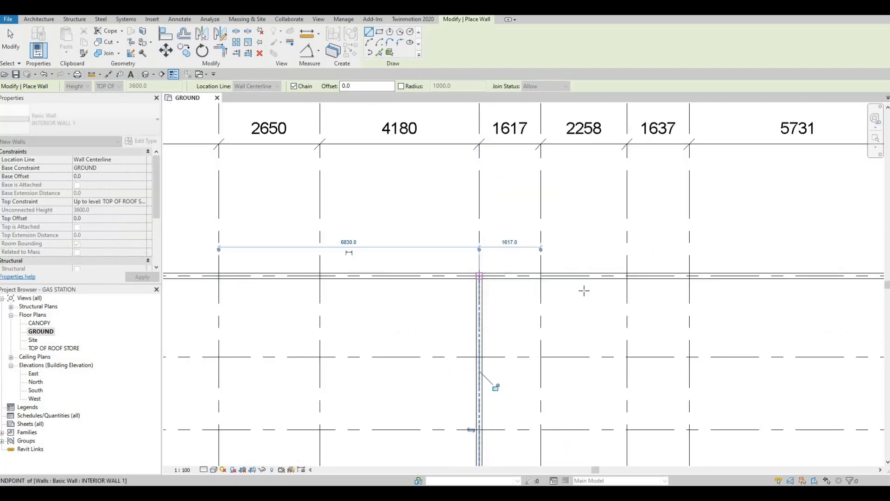
pyautogui.press('Escape')
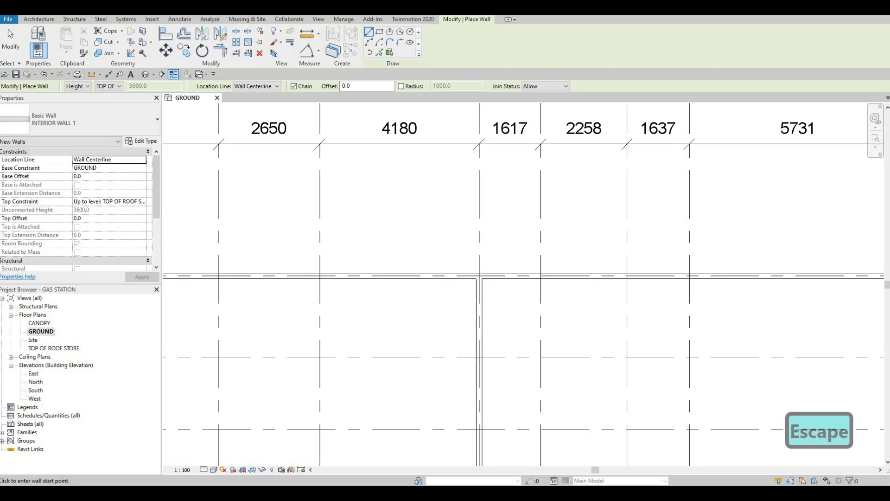
# - Draw an interior wall along grid 8 from the grid A wall to the grid D wall
pyautogui.scroll(-4, 574, 270)
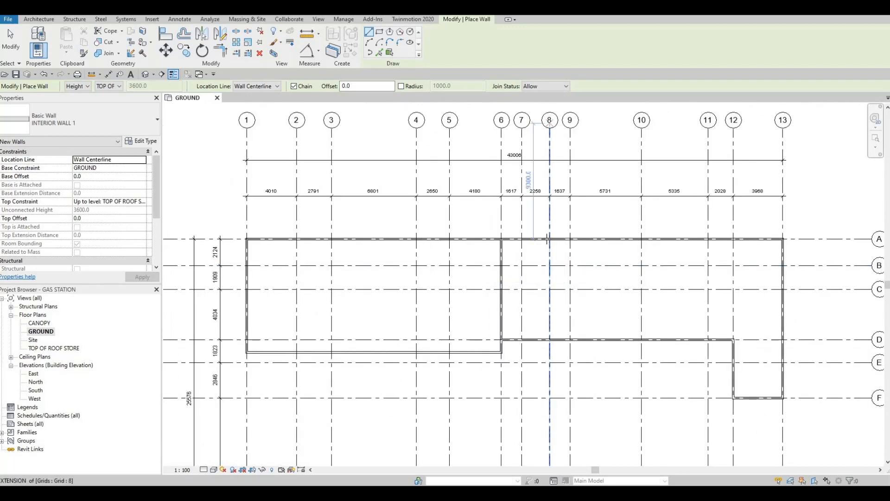
pyautogui.click(548, 248)
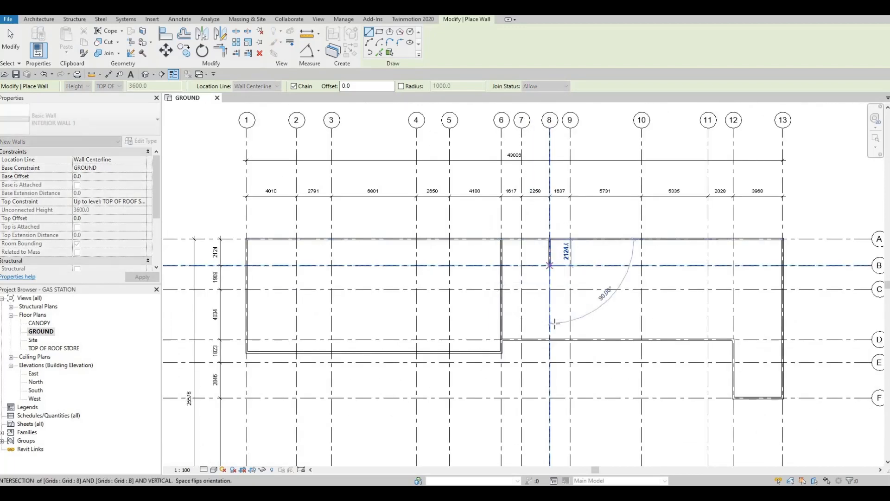
pyautogui.click(549, 339)
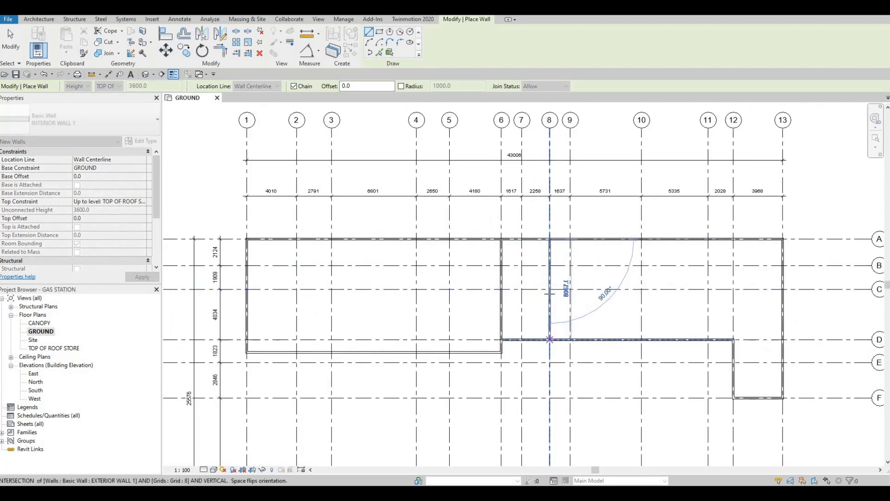
pyautogui.press('Escape')
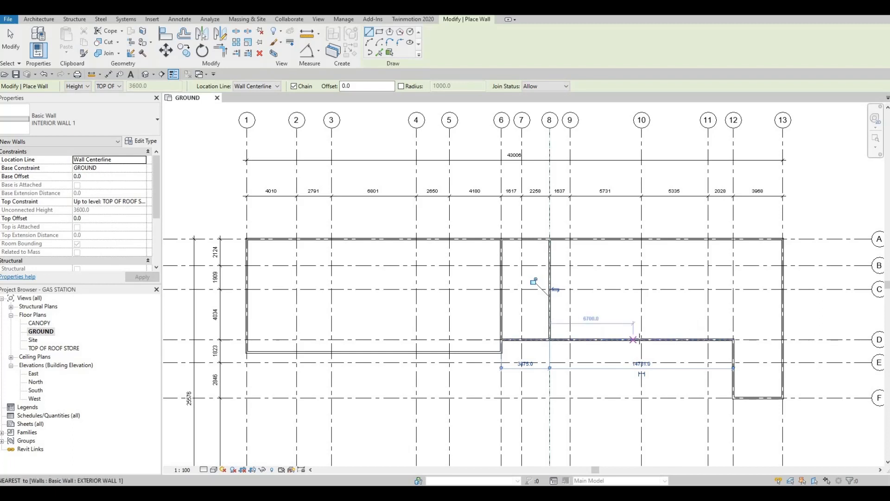
# - Draw an interior wall along grid 10 from the grid D wall to the grid A wall
pyautogui.scroll(-1, 638, 336)
pyautogui.scroll(-1, 552, 331)
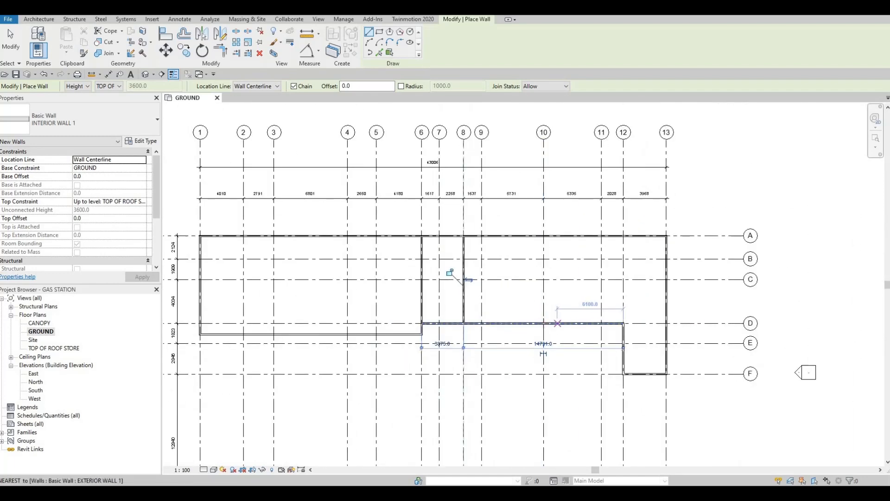
pyautogui.click(543, 323)
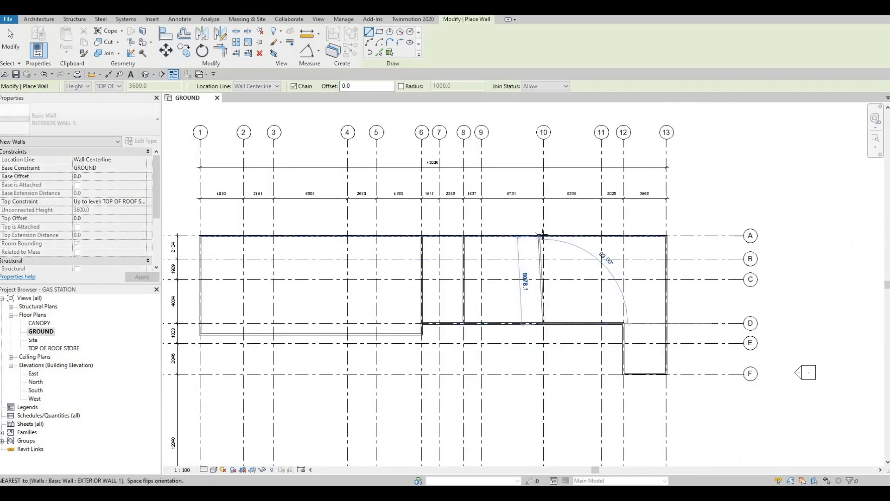
pyautogui.click(544, 236)
pyautogui.press('Escape')
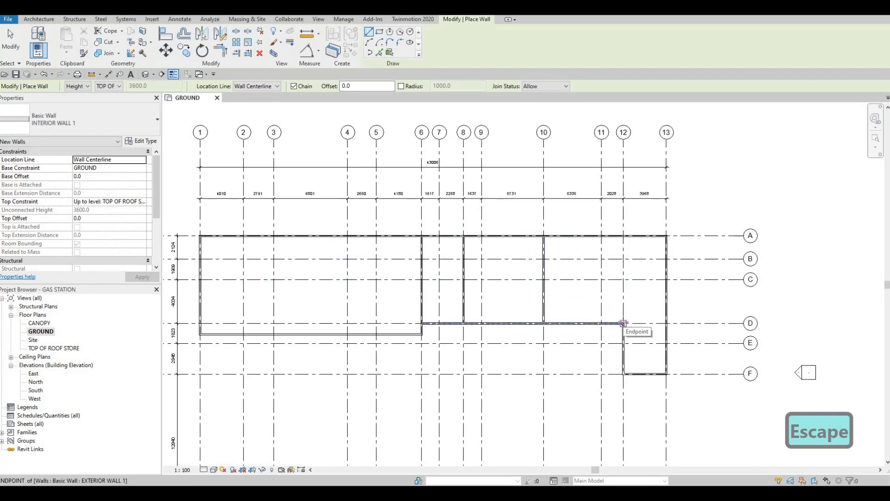
# - Draw interior walls along grid 12 from grid D to grid A, and along grid E from grid 12 to grid 13
pyautogui.click(623, 324)
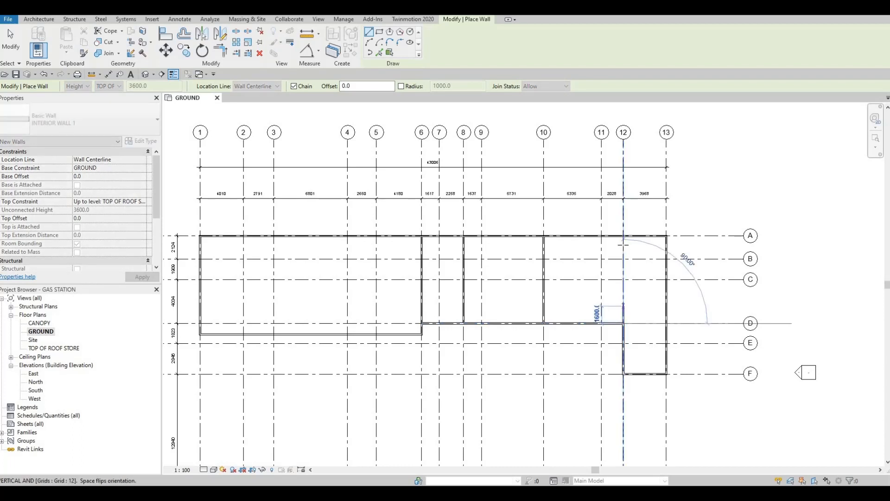
pyautogui.click(653, 309)
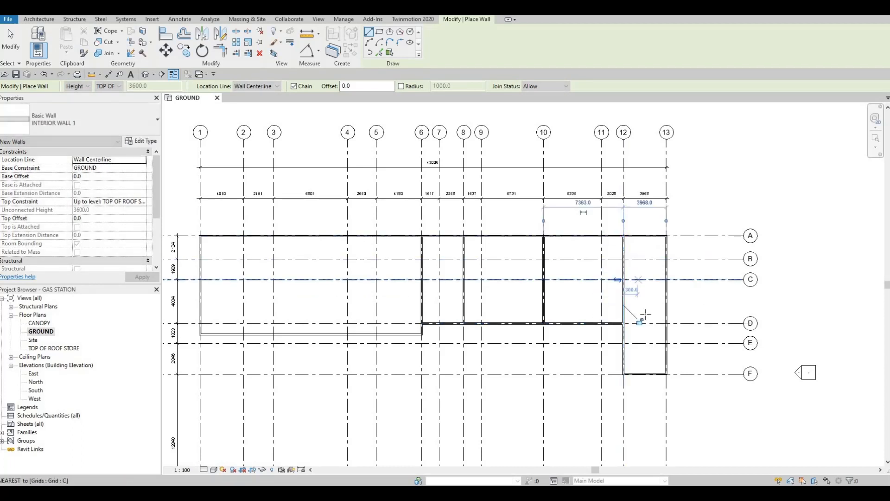
pyautogui.press('Escape')
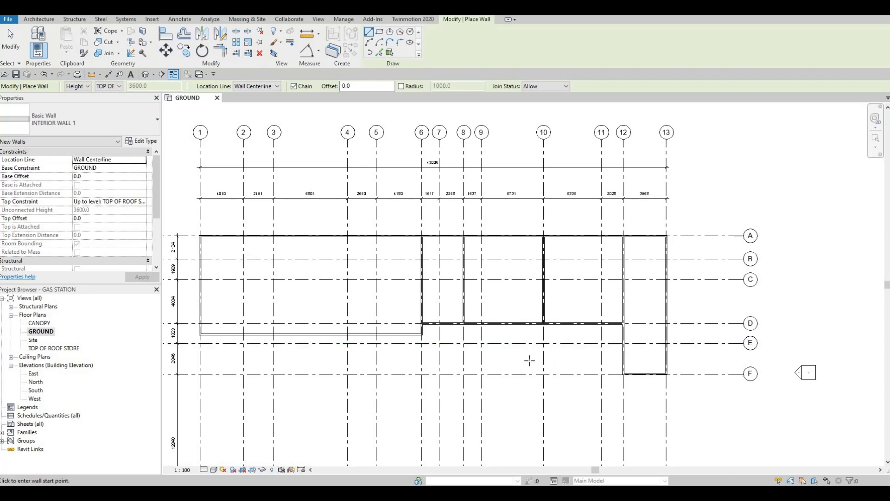
pyautogui.click(641, 343)
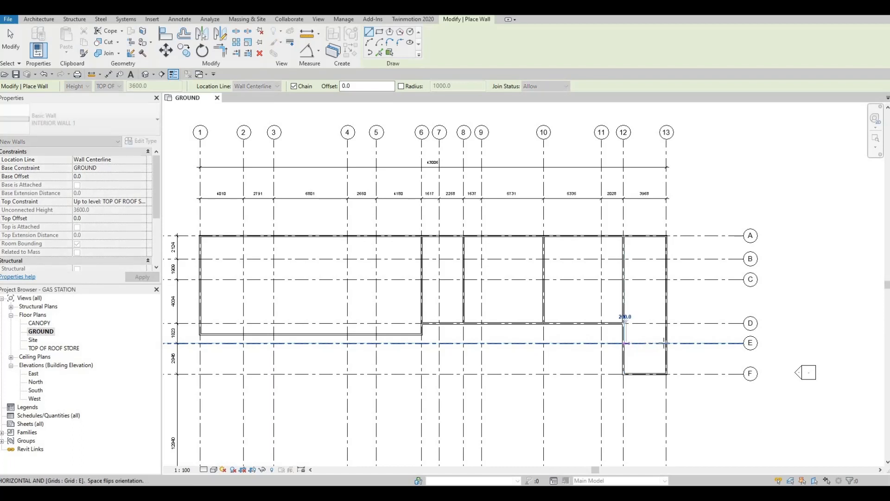
pyautogui.click(666, 343)
pyautogui.press('Escape')
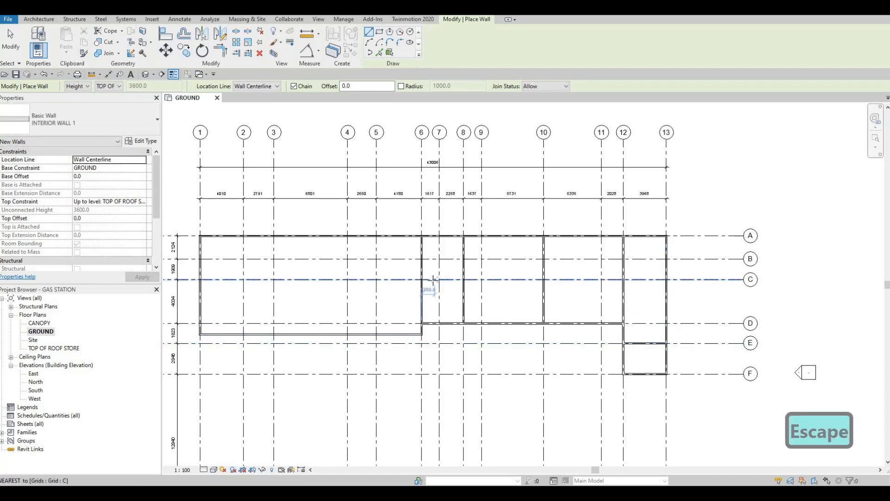
# - Draw an INTERIOR WALL 1 wall along grid B from the grid 6 wall to the grid 8 wall
pyautogui.moveTo(439, 279); pyautogui.dragTo(489, 294, button='middle')
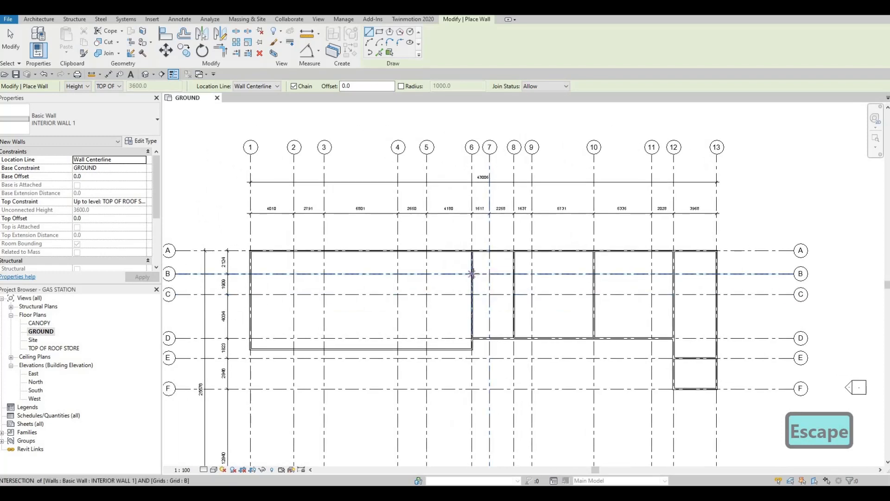
pyautogui.click(473, 273)
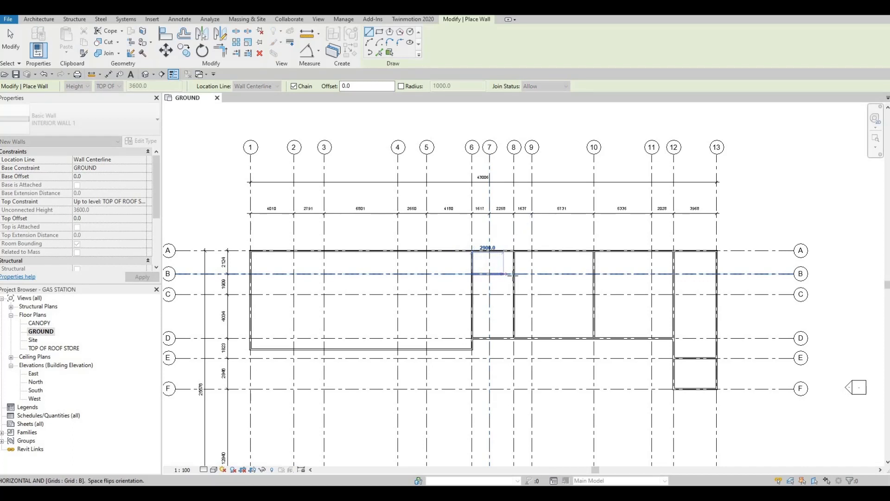
pyautogui.click(513, 274)
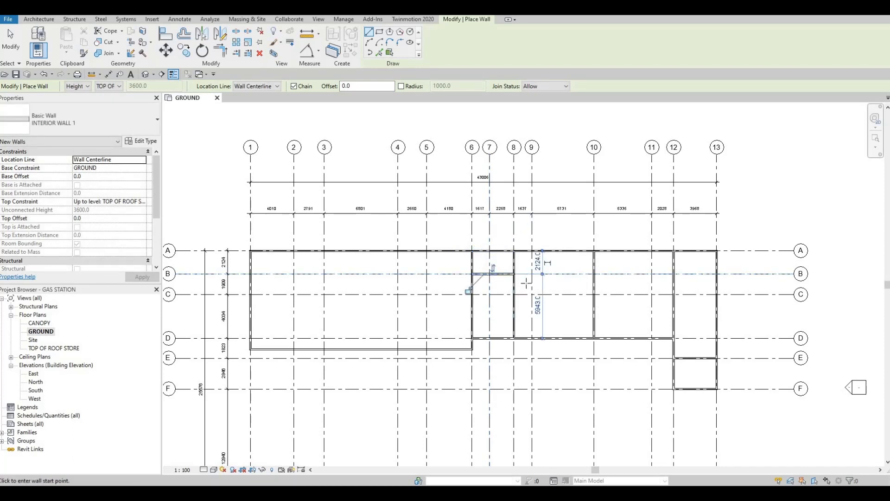
pyautogui.press('Escape')
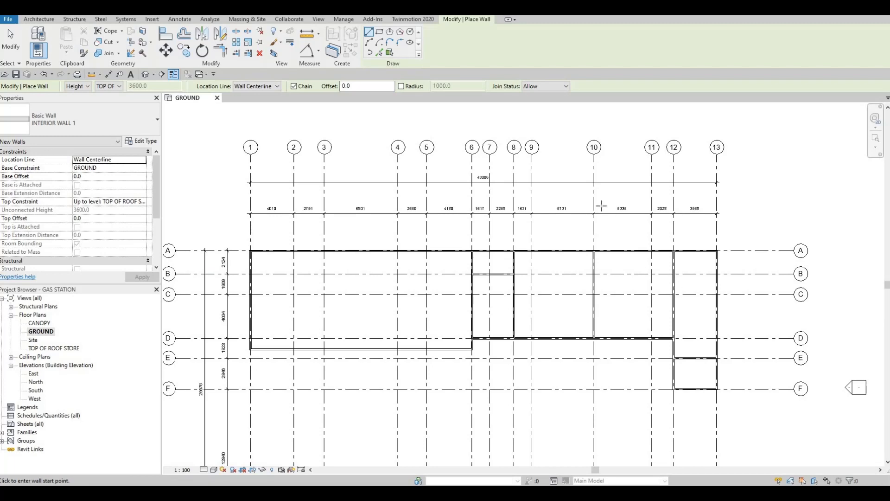
# - Draw an interior wall from the grid 10 wall to the grid 12 wall, between grids B and C, about 900 mm from grid B
pyautogui.scroll(2, 631, 274)
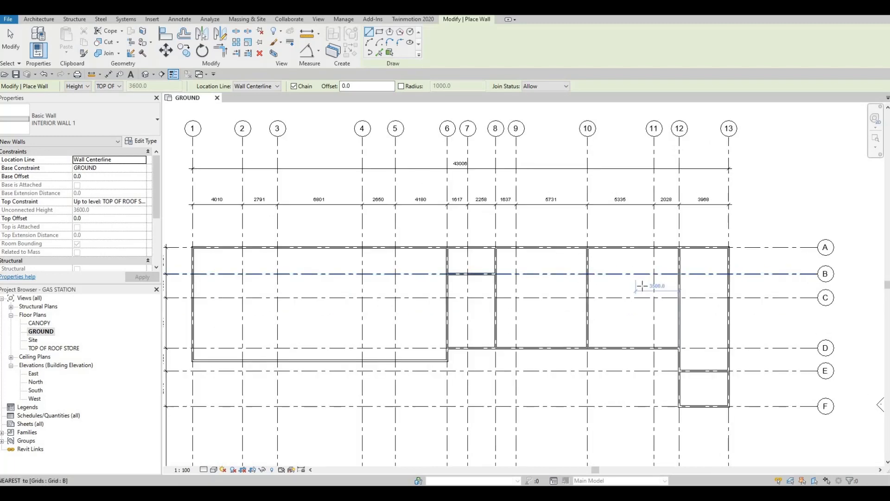
pyautogui.scroll(2, 617, 291)
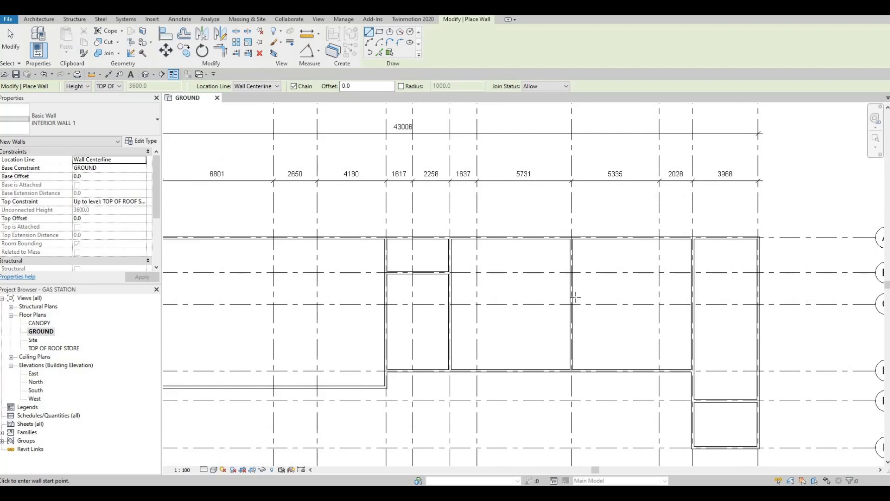
pyautogui.click(573, 288)
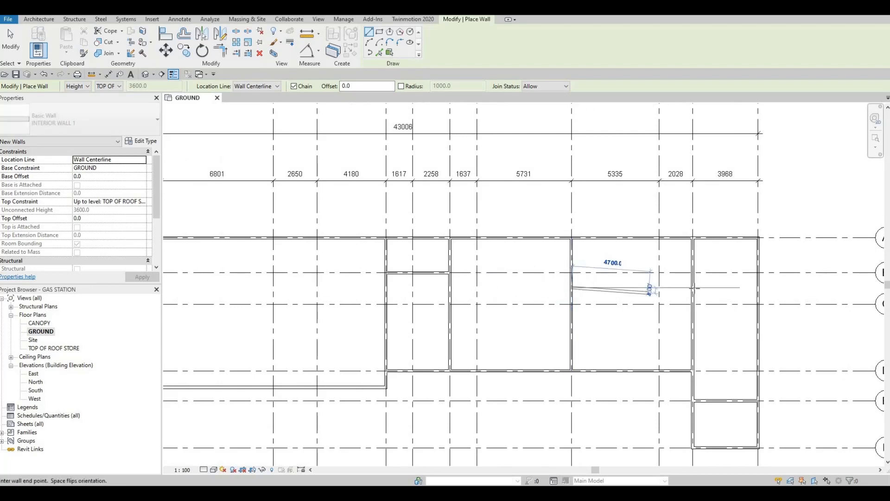
pyautogui.click(647, 292)
pyautogui.press('Escape')
pyautogui.press('Escape')
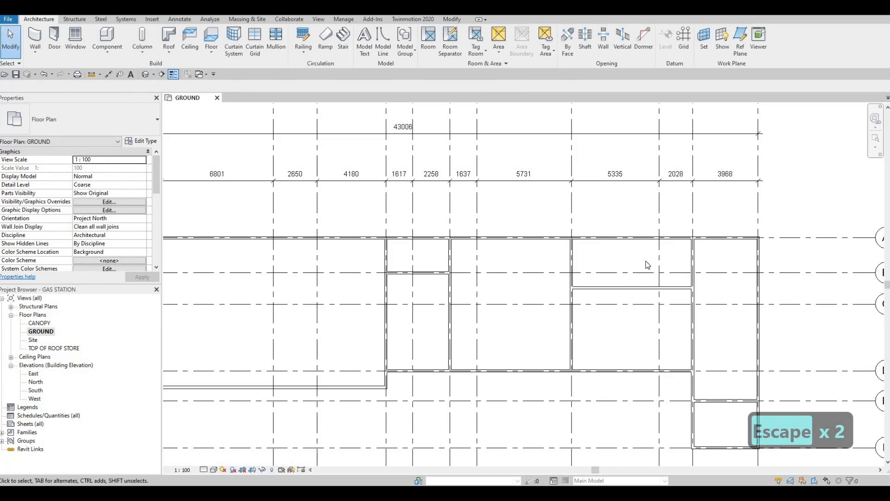
pyautogui.press('Escape')
pyautogui.press('Escape')
# - Try a 100 mm distance between grid B and the wall spanning grids 10 to 12, and undo it
pyautogui.click(711, 288)
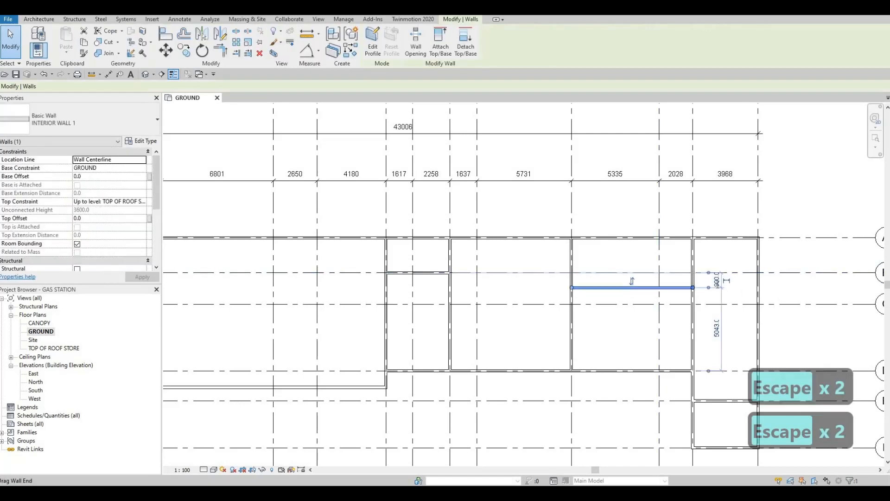
pyautogui.click(718, 279)
pyautogui.write('100')
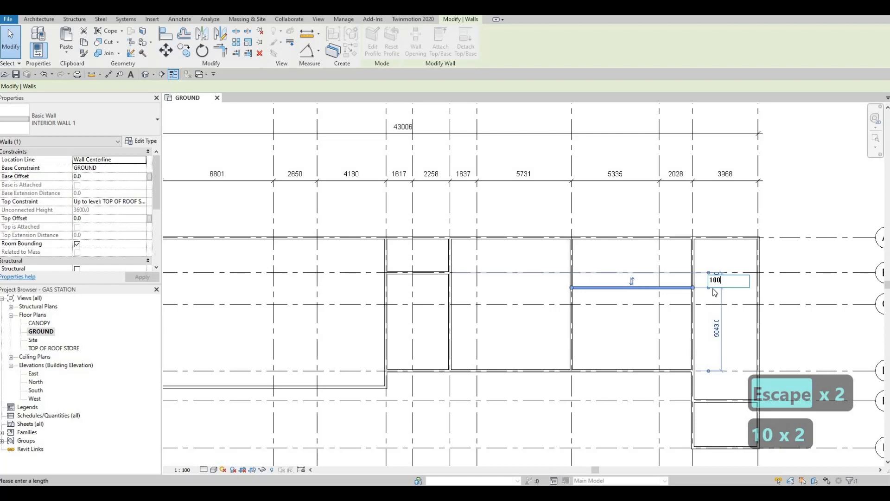
pyautogui.press('Return')
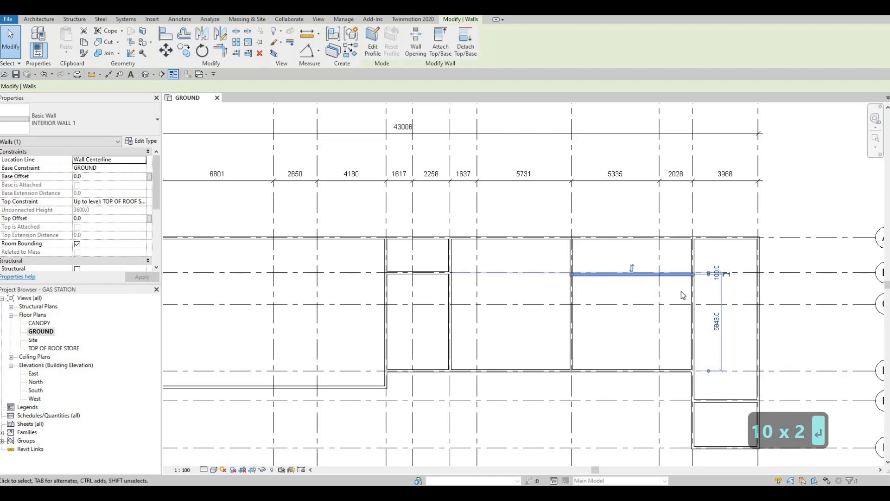
pyautogui.hotkey('ctrl', 'z')
# - Set the distance from grid B to the wall between grids 10 and 12 to 1000 mm and deselect it
pyautogui.scroll(-1, 742, 292)
pyautogui.scroll(-1, 742, 283)
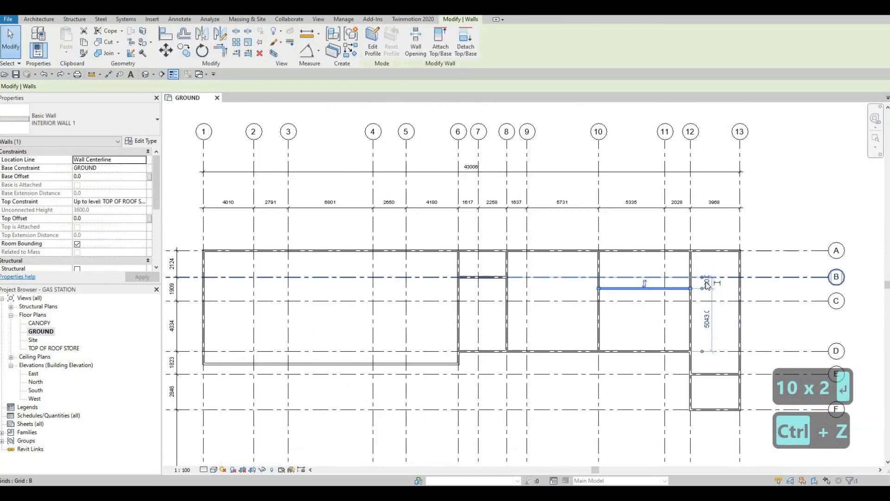
pyautogui.scroll(4, 708, 276)
pyautogui.scroll(-2, 705, 266)
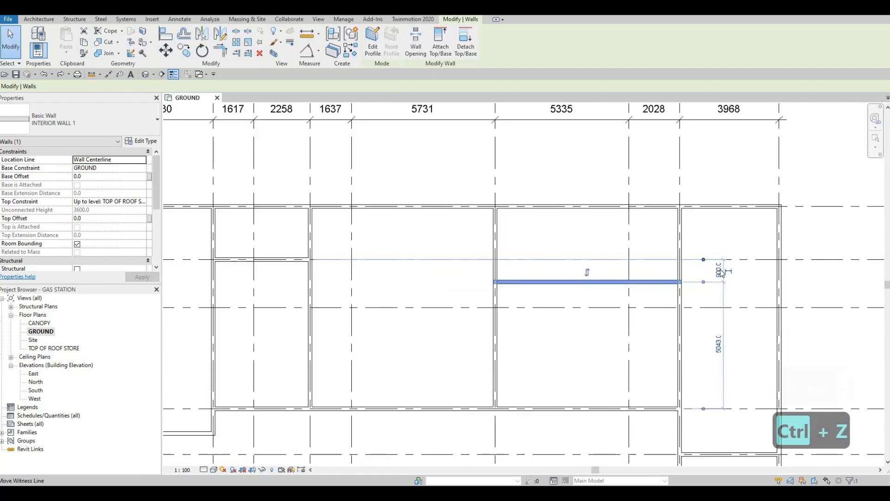
pyautogui.click(719, 270)
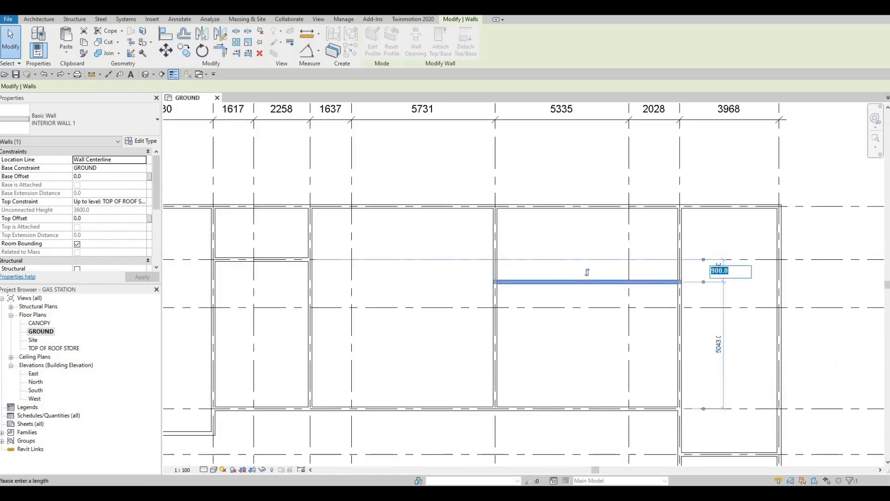
pyautogui.write('1000')
pyautogui.press('Return')
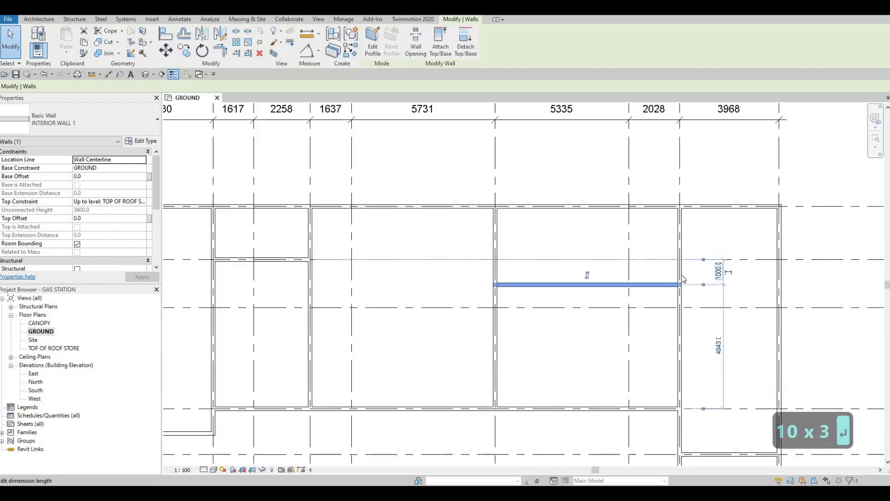
pyautogui.scroll(-3, 603, 295)
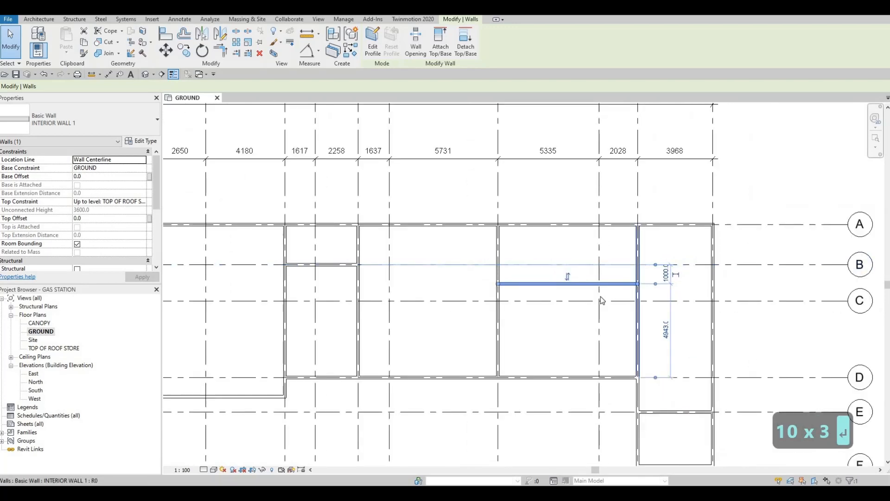
pyautogui.press('Escape')
pyautogui.press('Escape')
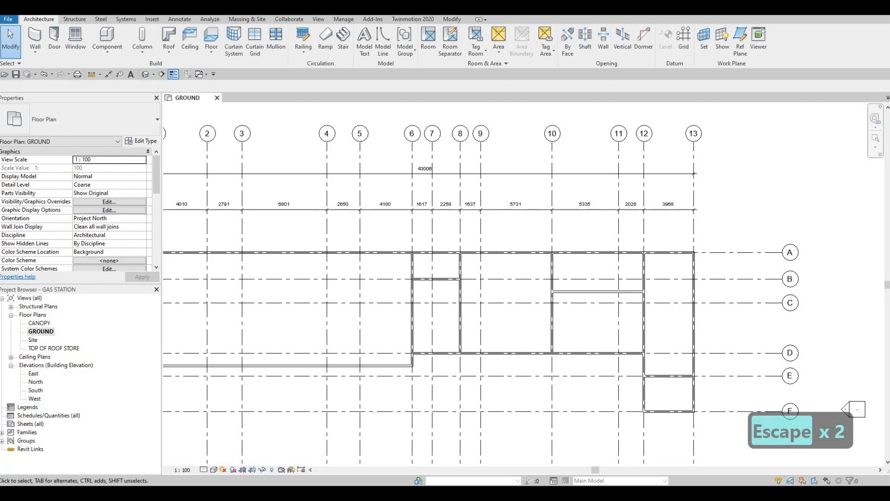
pyautogui.moveTo(679, 302); pyautogui.dragTo(711, 240, button='middle')
pyautogui.scroll(-1, 711, 239)
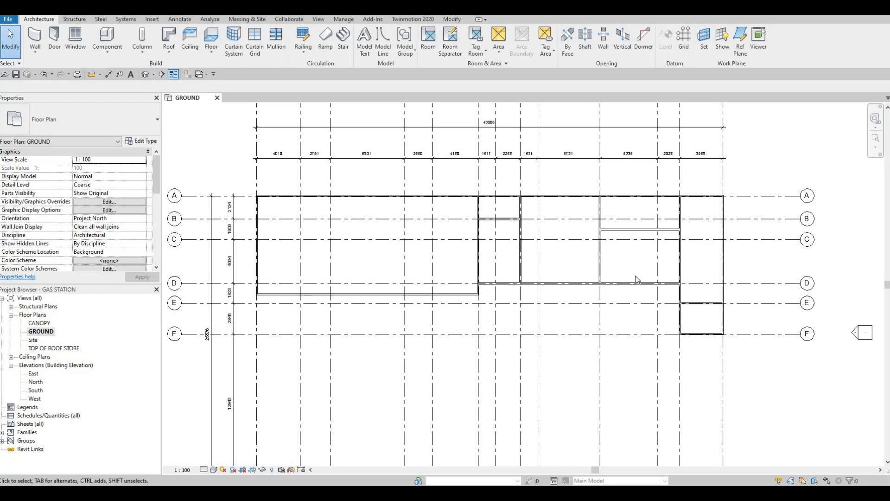
pyautogui.moveTo(647, 272); pyautogui.dragTo(801, 304, button='middle')
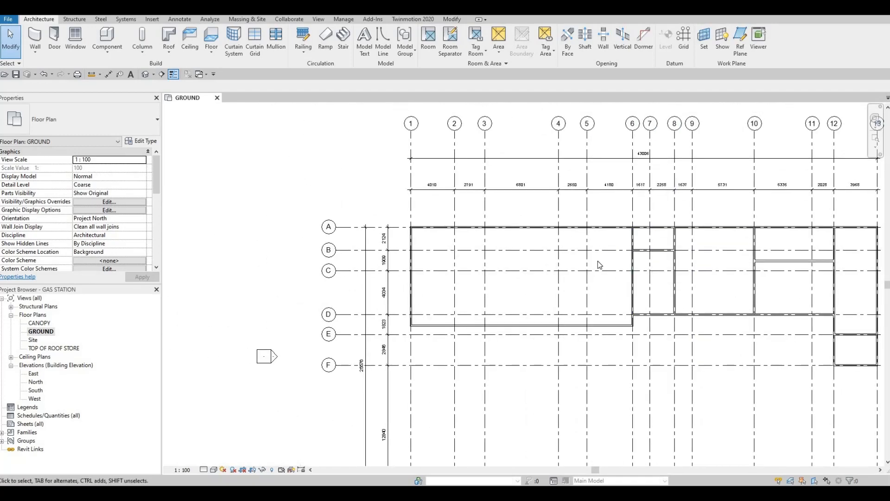
pyautogui.moveTo(432, 221); pyautogui.dragTo(360, 204, button='middle')
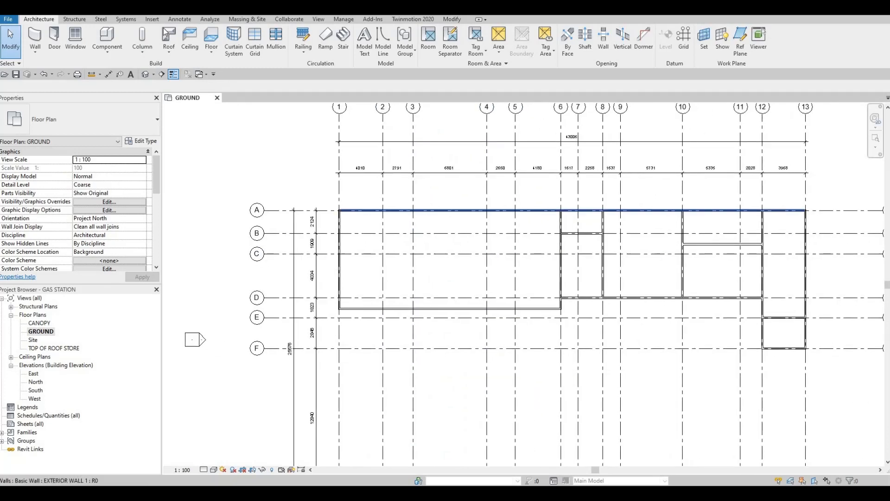
# - Start loading a family, check the Residential door folder and open the Commercial folder under Doors in the Canada library
pyautogui.click(152, 19)
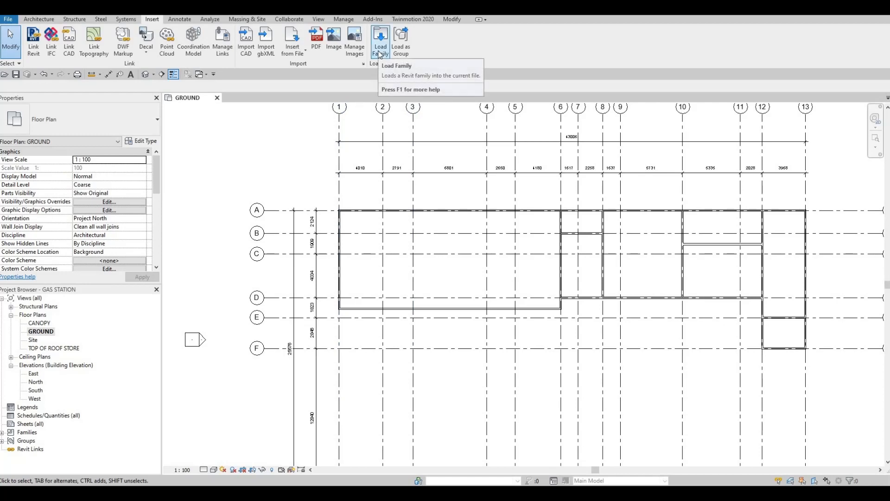
pyautogui.click(381, 42)
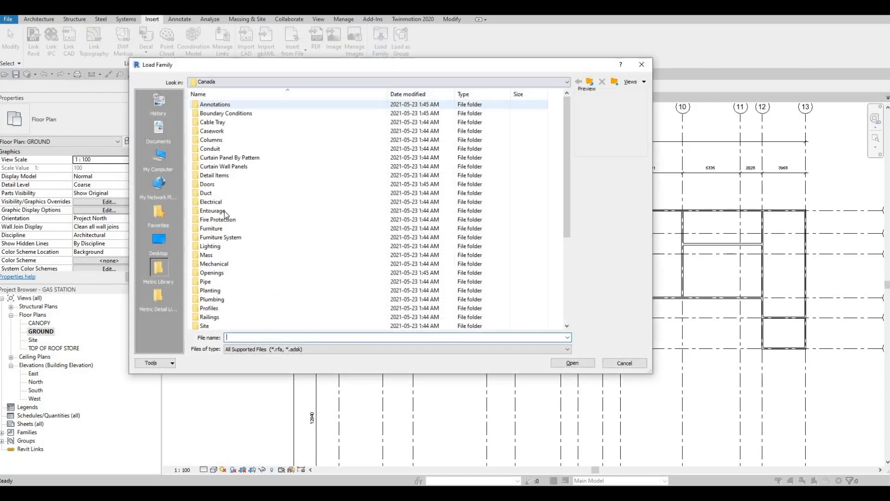
pyautogui.doubleClick(240, 185)
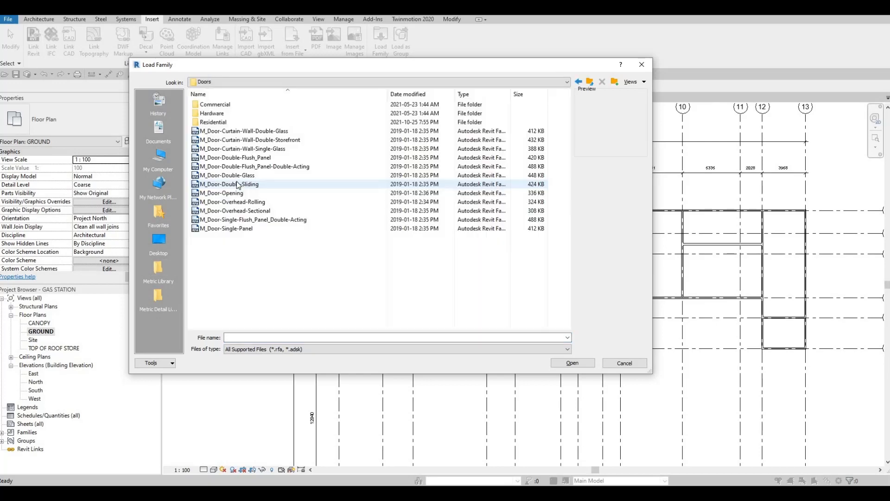
pyautogui.doubleClick(218, 123)
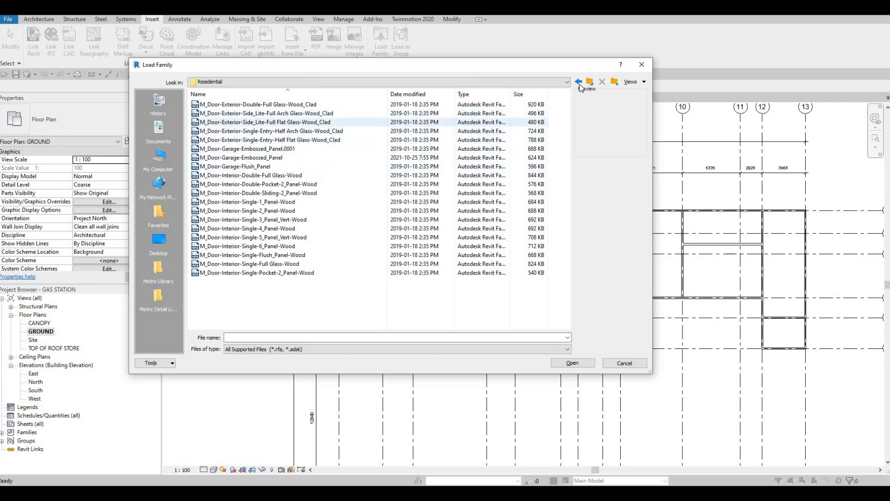
pyautogui.press('BackSpace')
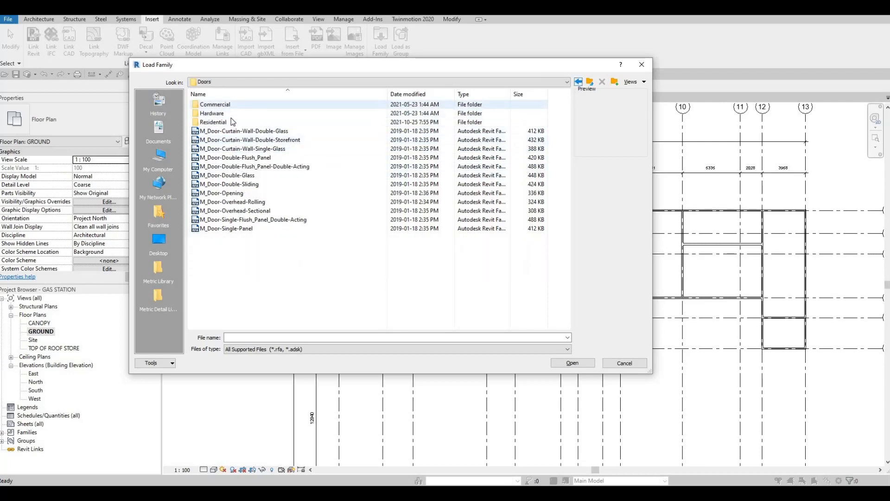
pyautogui.doubleClick(246, 104)
# - Examine the previews of the exterior and passage door families in the Commercial folder to compare their styles
pyautogui.click(250, 106)
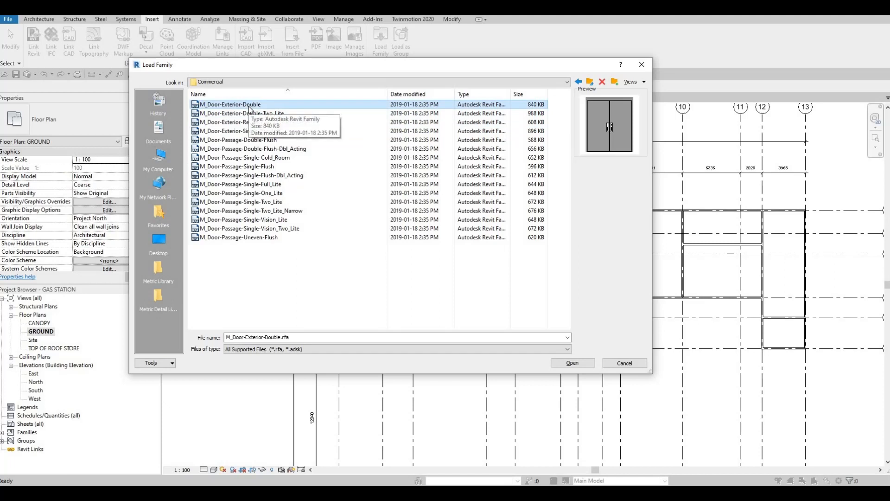
pyautogui.press('Down')
pyautogui.press('Down')
pyautogui.press('Down')
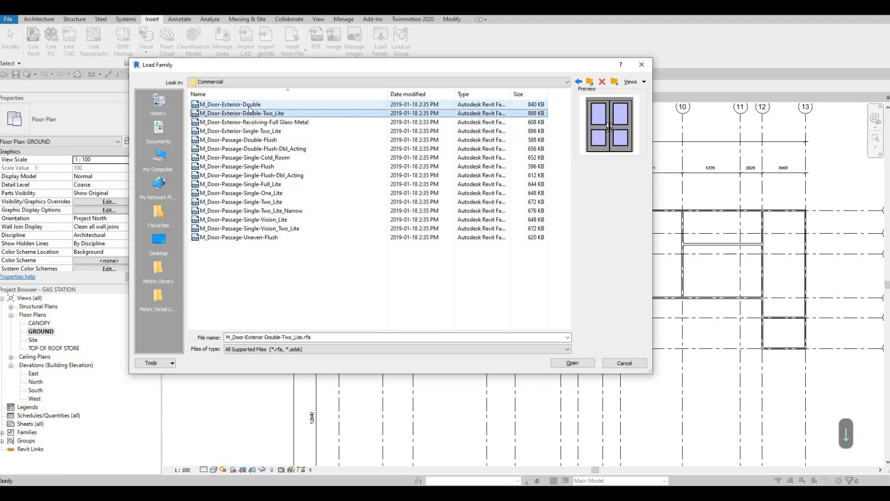
pyautogui.press('Down')
pyautogui.press('Up')
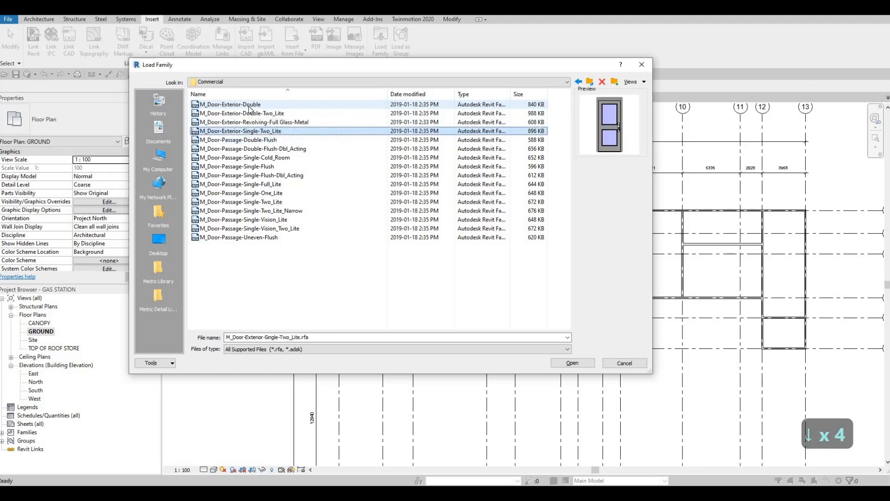
pyautogui.press('Down')
pyautogui.press('Down')
pyautogui.press('Down')
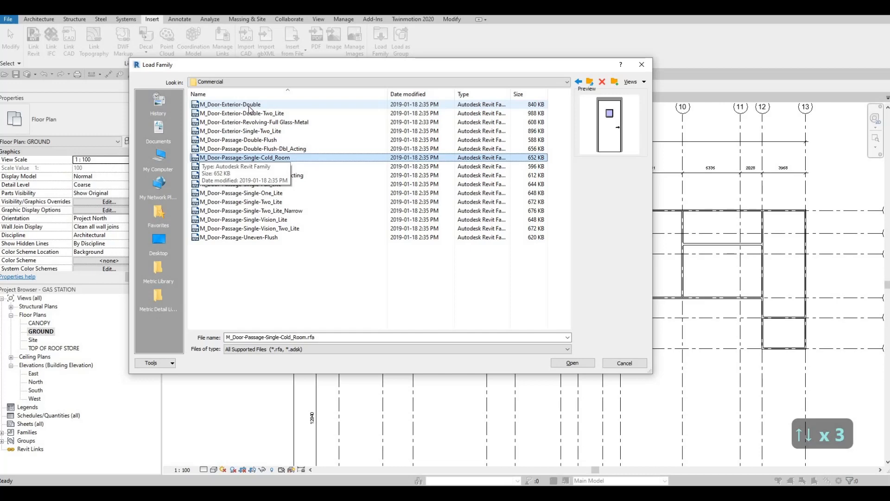
pyautogui.press('Down')
pyautogui.press('Up')
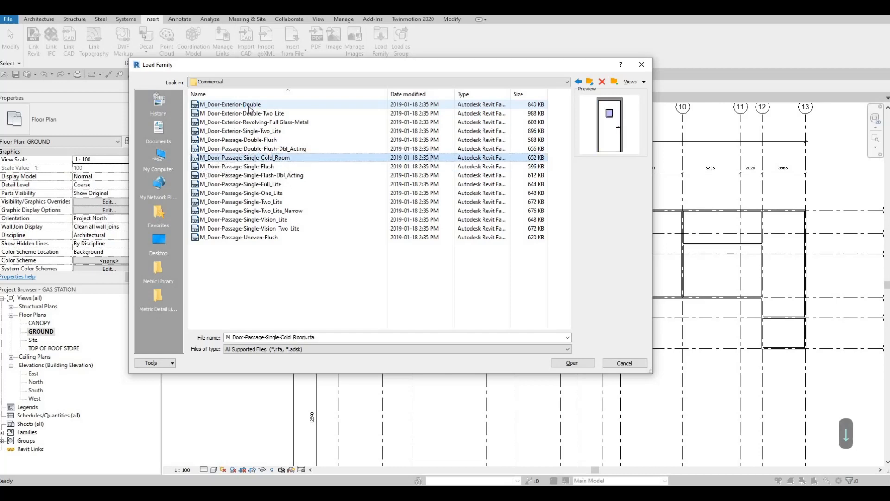
pyautogui.press('Down')
pyautogui.press('Up')
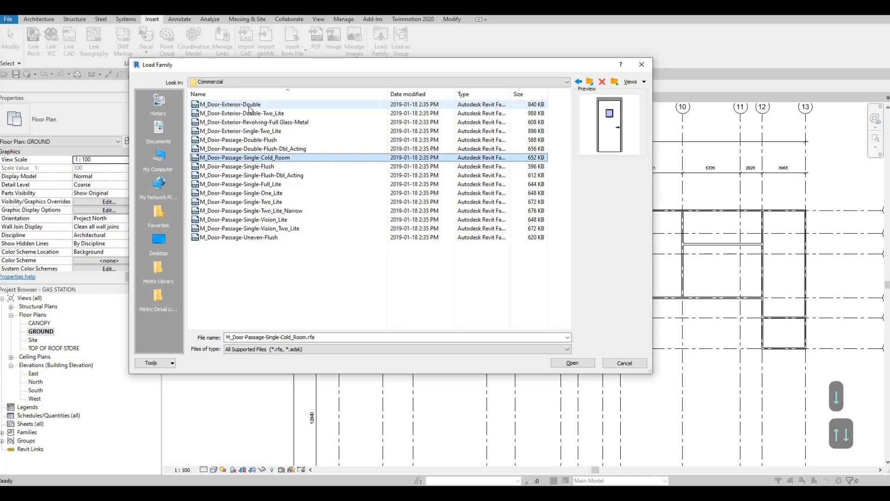
pyautogui.press('Down')
pyautogui.press('Down')
pyautogui.press('Down')
pyautogui.press('Down')
pyautogui.press('Down')
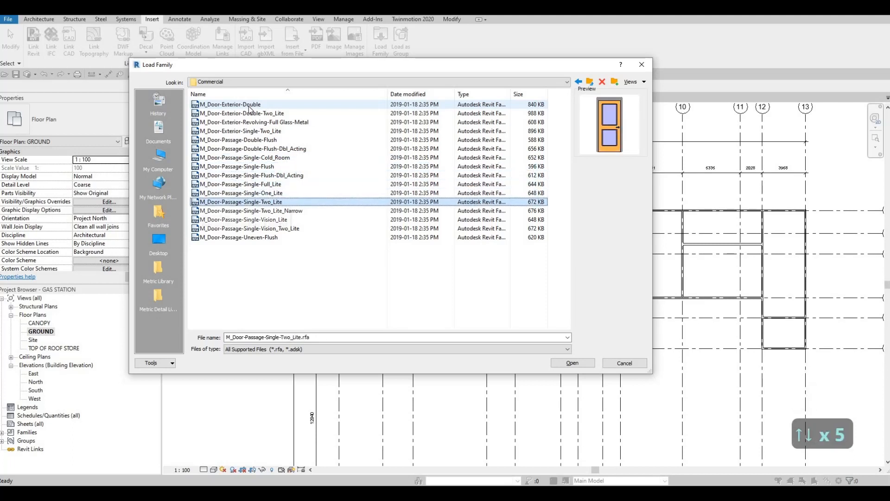
pyautogui.press('Down')
pyautogui.press('Down')
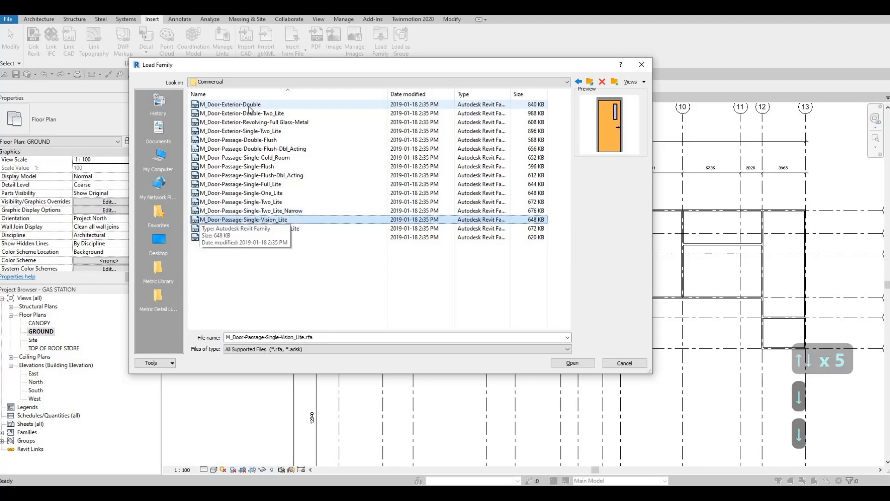
pyautogui.press('Down')
pyautogui.press('Up')
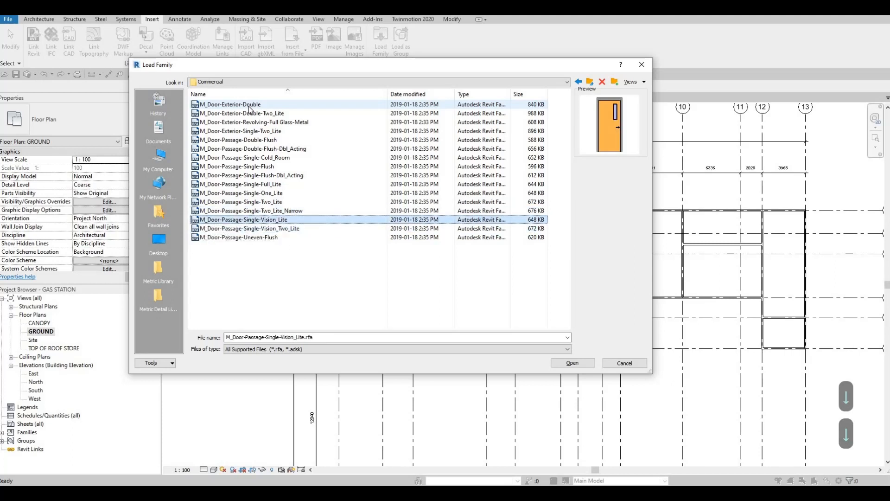
pyautogui.press('Down')
pyautogui.press('Down')
# - Load the M_Door-Passage-Single-Cold_Room family with only its 900 x 2000mm type
pyautogui.press('Up')
pyautogui.press('Up')
pyautogui.press('Up')
pyautogui.press('Up')
pyautogui.press('Up')
pyautogui.press('Up')
pyautogui.press('Up')
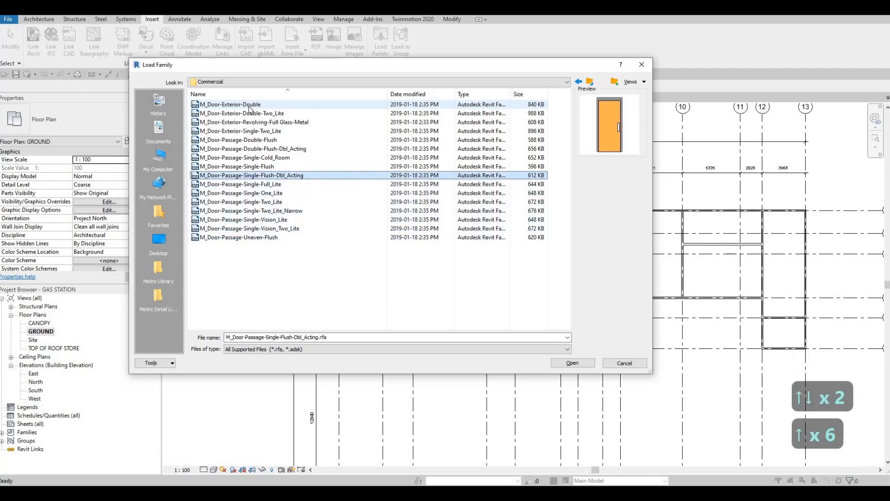
pyautogui.press('Up')
pyautogui.press('Up')
pyautogui.press('Up')
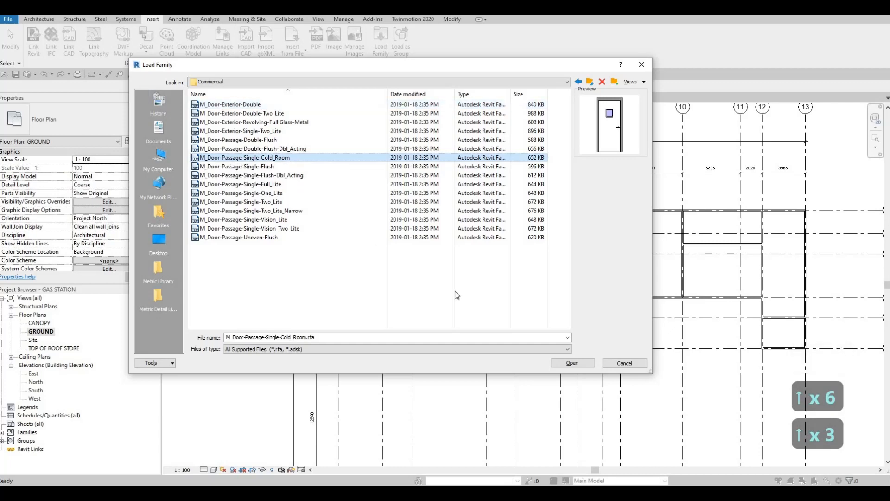
pyautogui.click(582, 366)
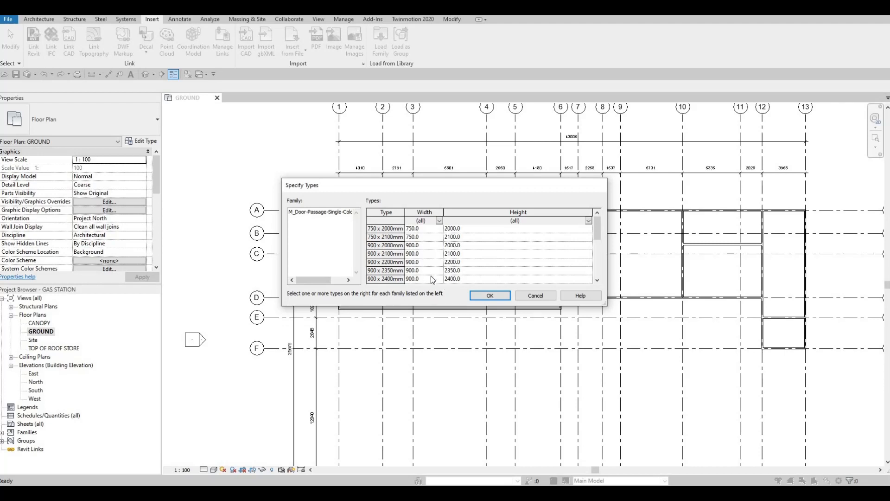
pyautogui.click(398, 246)
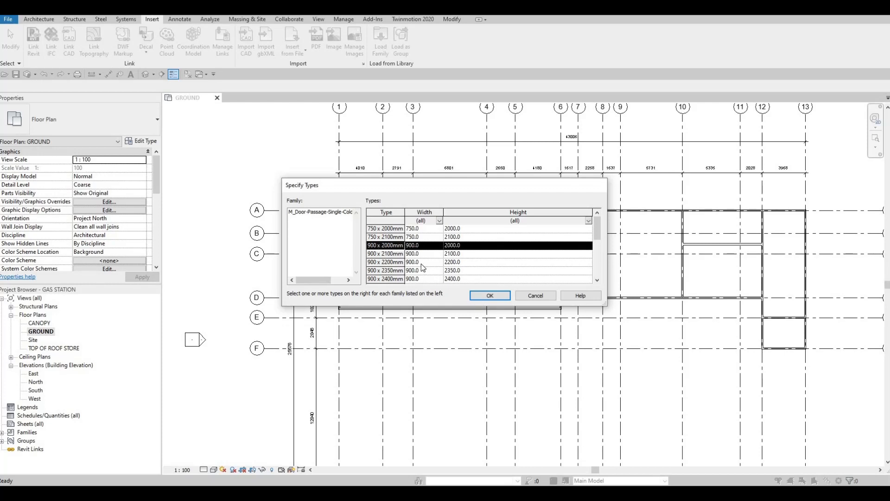
pyautogui.click(487, 296)
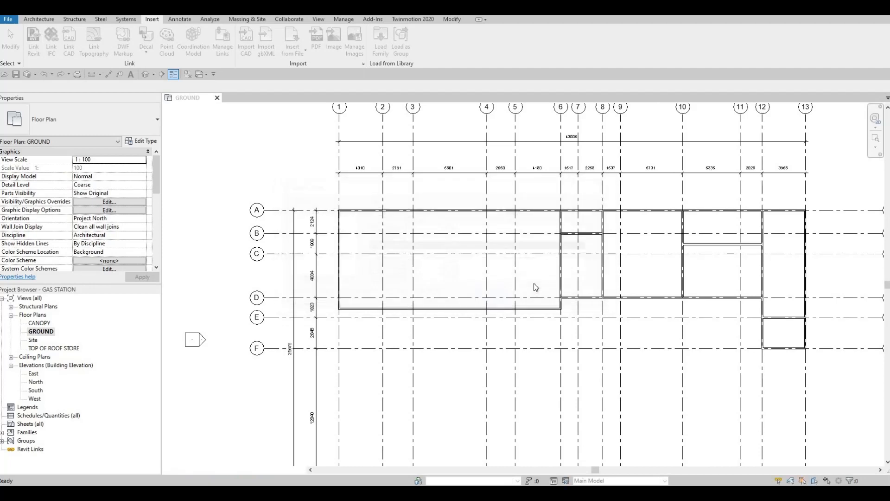
# - Place the 900 x 2000mm cold room door in the grid 12 wall between grids D and E, swinging toward grid 13
pyautogui.moveTo(666, 293); pyautogui.dragTo(577, 281, button='middle')
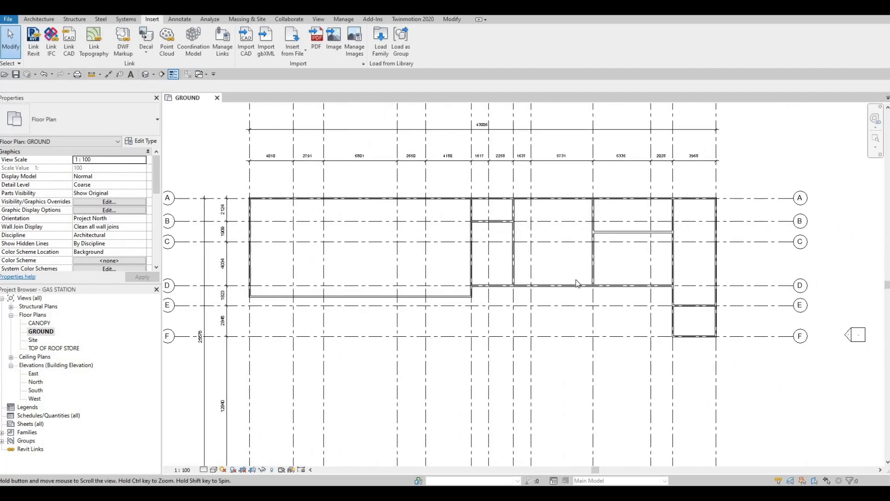
pyautogui.press('d')
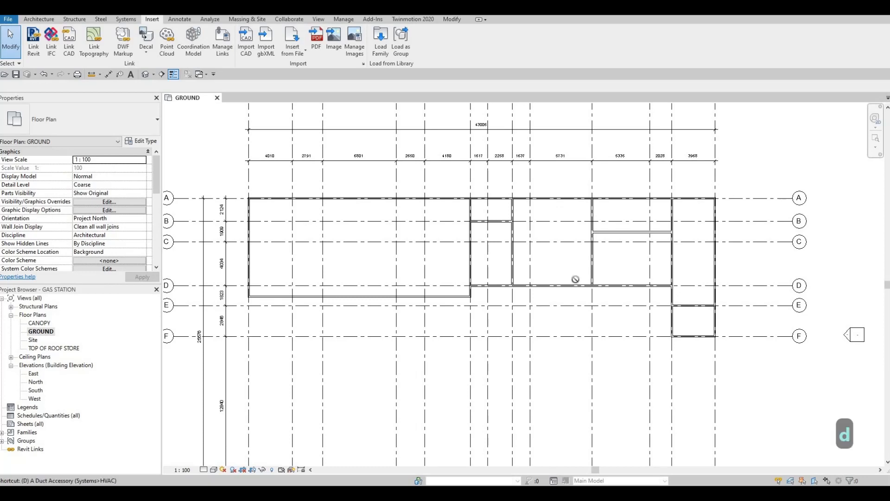
pyautogui.press('r')
pyautogui.scroll(4, 679, 291)
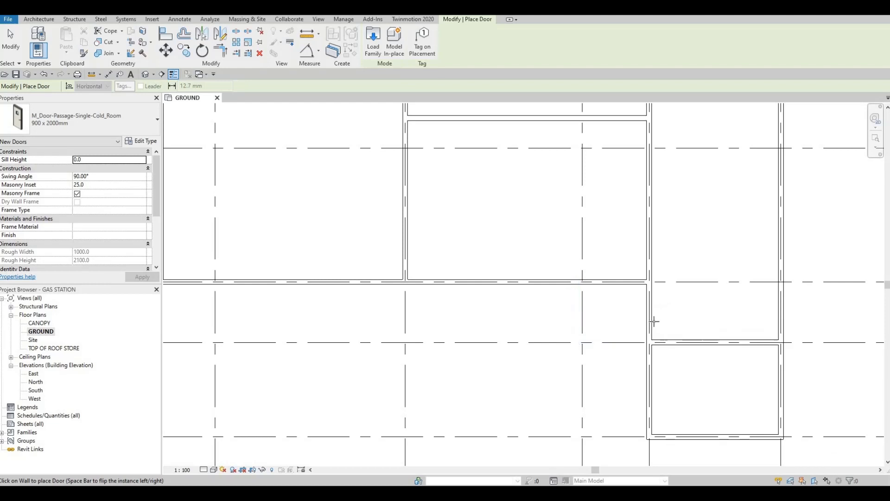
pyautogui.scroll(-2, 654, 289)
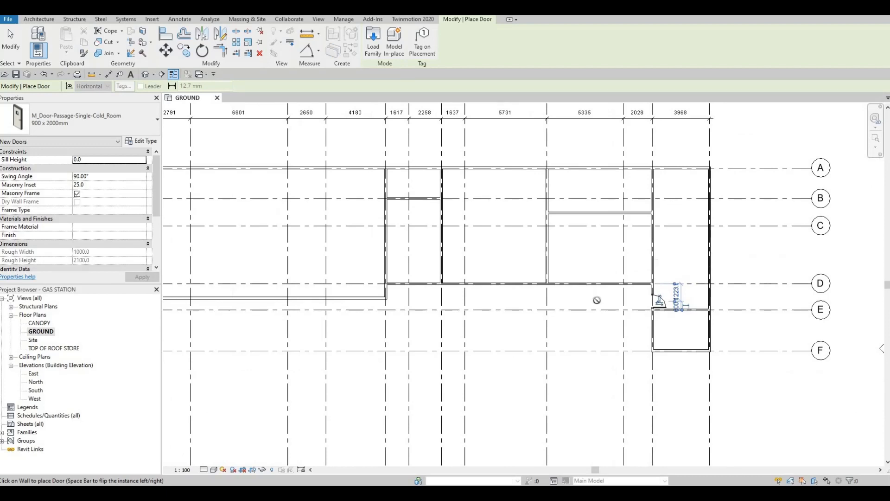
pyautogui.press('Escape')
pyautogui.press('Escape')
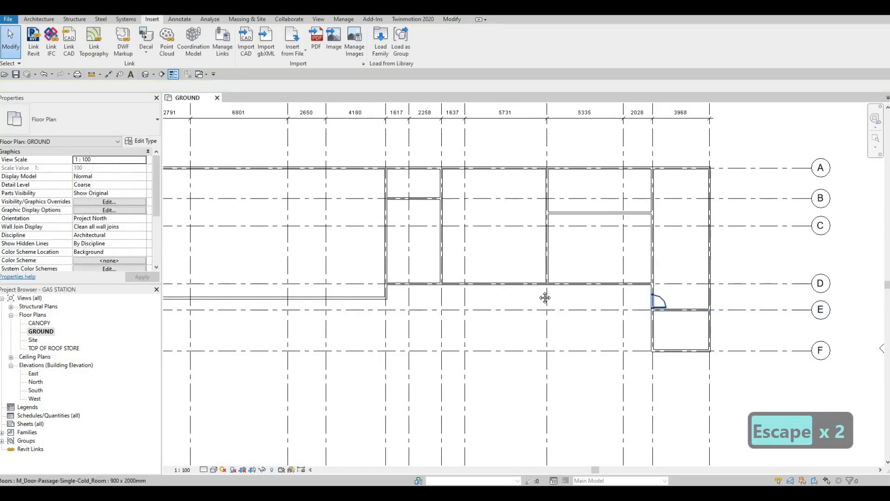
pyautogui.moveTo(505, 294); pyautogui.dragTo(545, 297, button='middle')
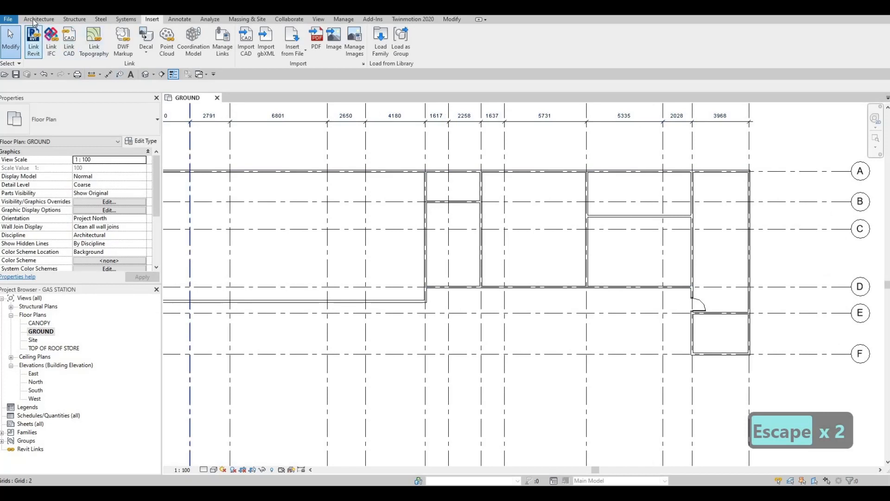
pyautogui.click(35, 20)
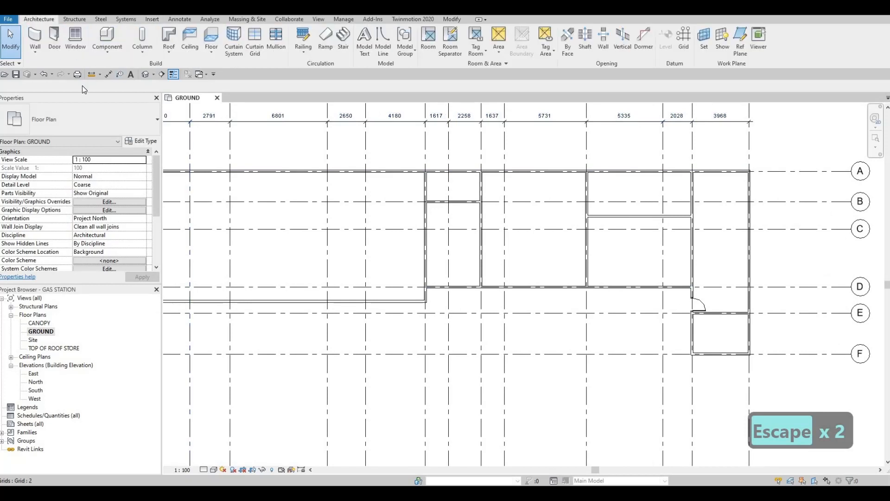
pyautogui.click(55, 42)
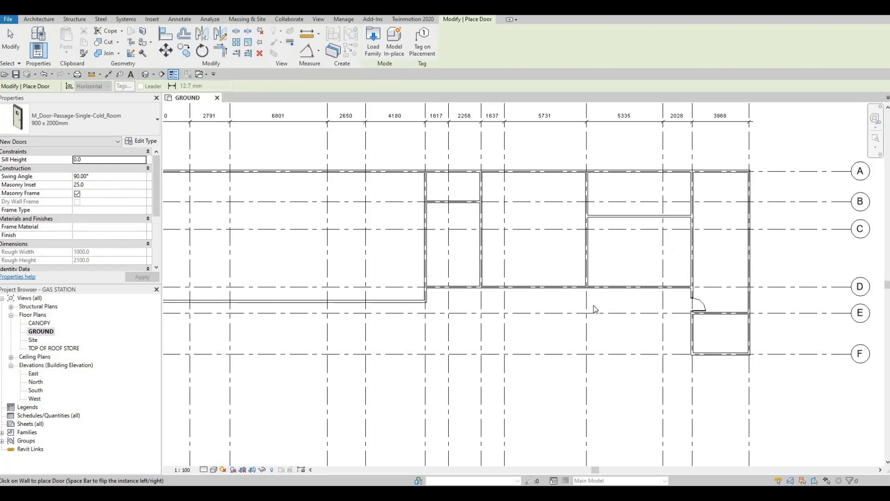
pyautogui.press('Escape')
pyautogui.press('Escape')
# - Load the M_Door-Passage-Single-Vision_Lite family from the Commercial door folder with only its 900 x 2000mm type
pyautogui.moveTo(494, 291); pyautogui.dragTo(571, 282, button='middle')
pyautogui.scroll(-1, 544, 287)
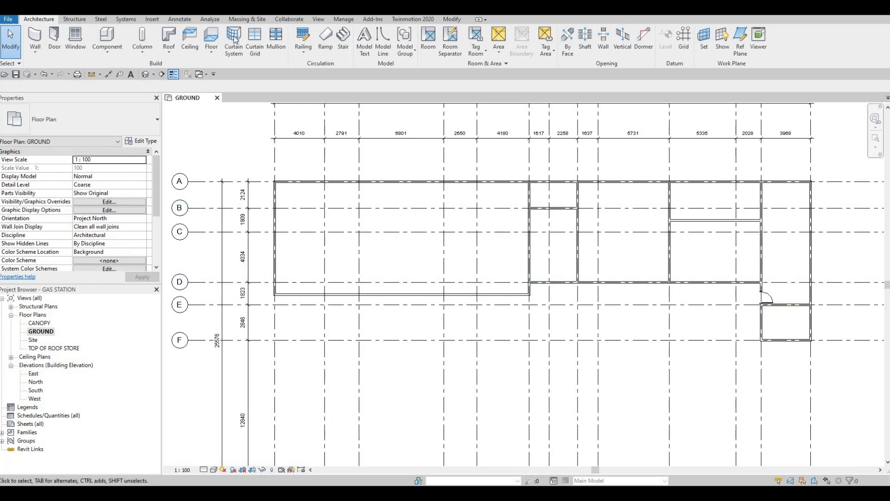
pyautogui.click(152, 19)
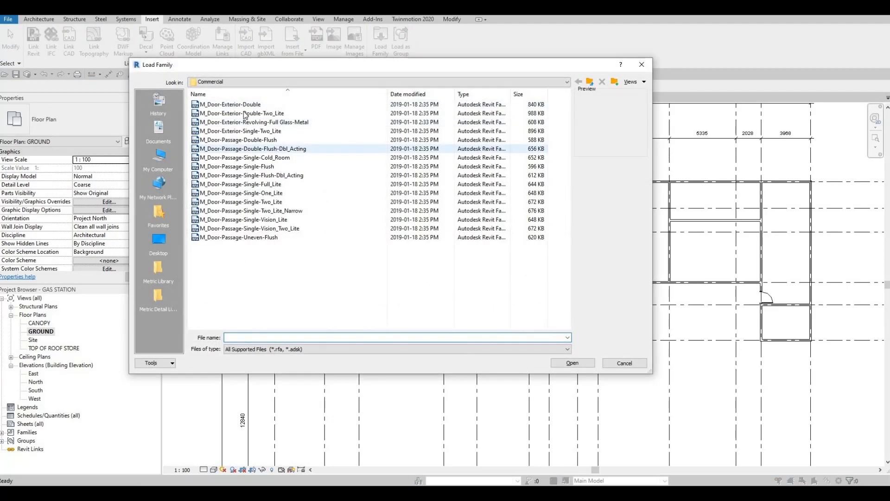
pyautogui.click(244, 112)
pyautogui.click(244, 107)
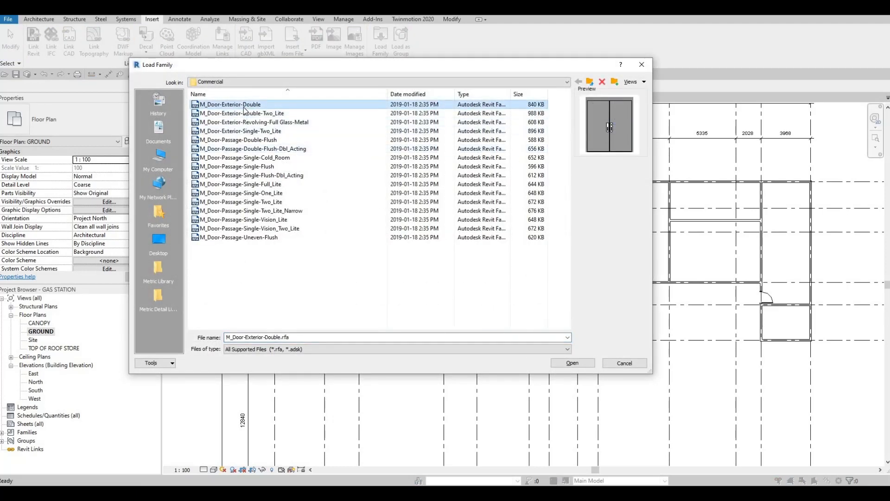
pyautogui.press('Down')
pyautogui.press('Down')
pyautogui.press('Down')
pyautogui.press('Down')
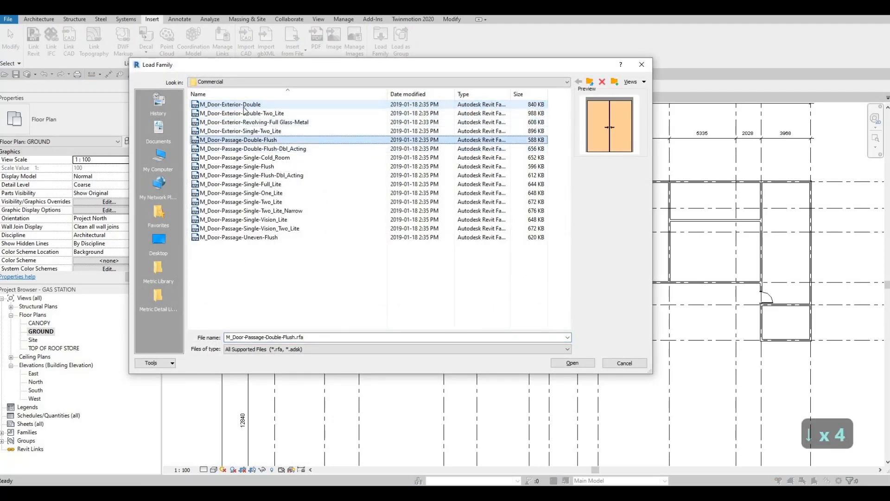
pyautogui.press('Down')
pyautogui.press('Down')
pyautogui.press('Down')
pyautogui.press('Down')
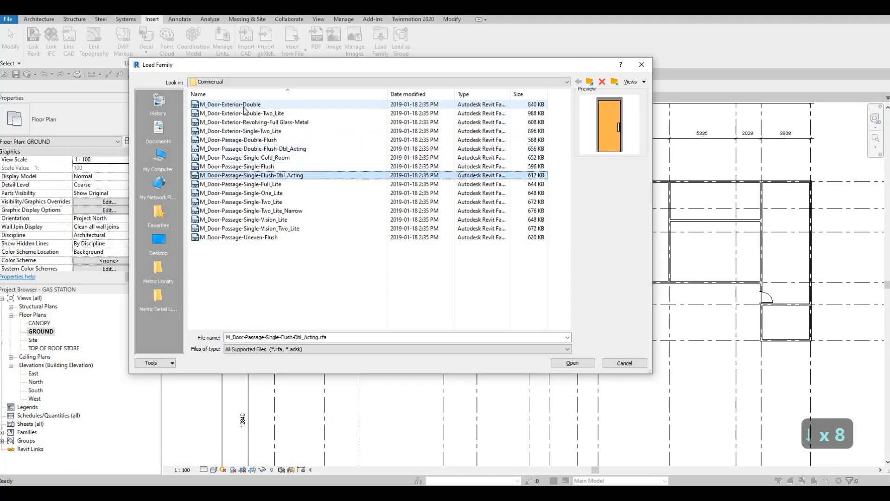
pyautogui.press('Down')
pyautogui.press('Down')
pyautogui.press('Down')
pyautogui.press('Down')
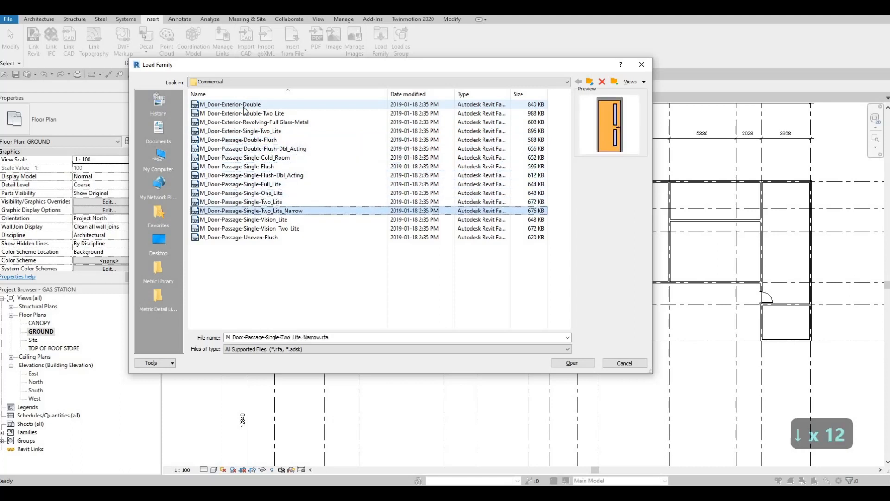
pyautogui.press('Down')
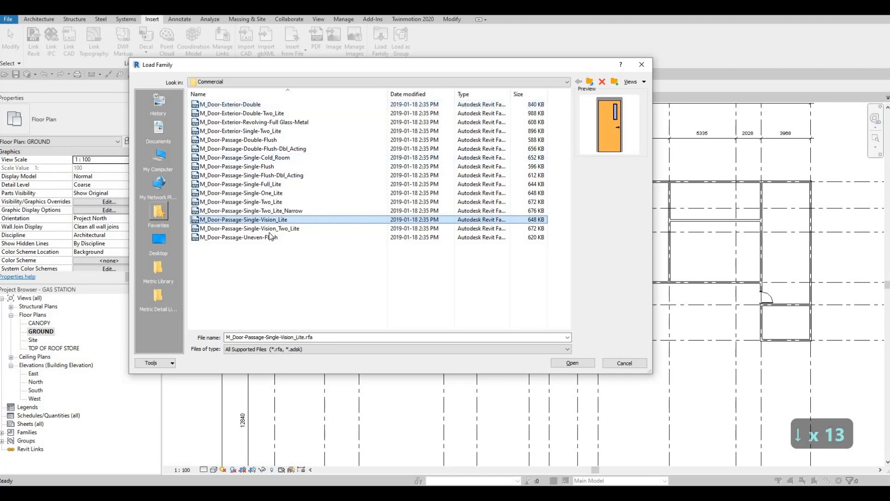
pyautogui.click(575, 363)
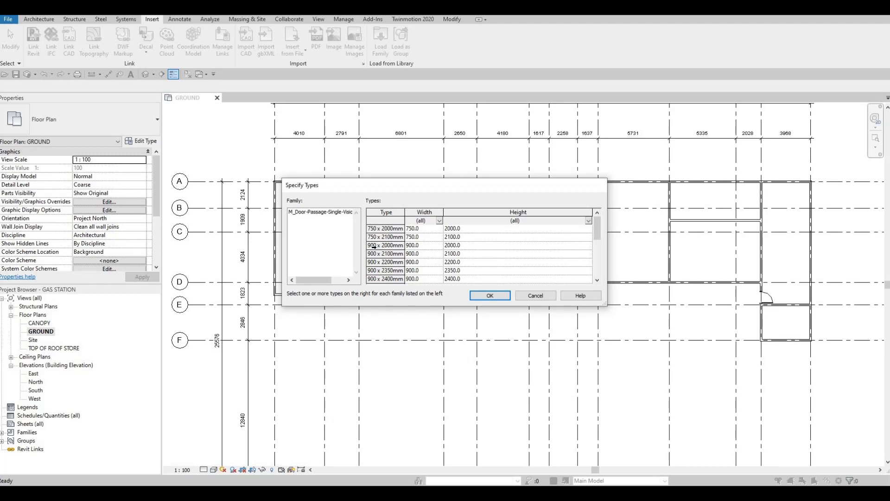
pyautogui.click(392, 245)
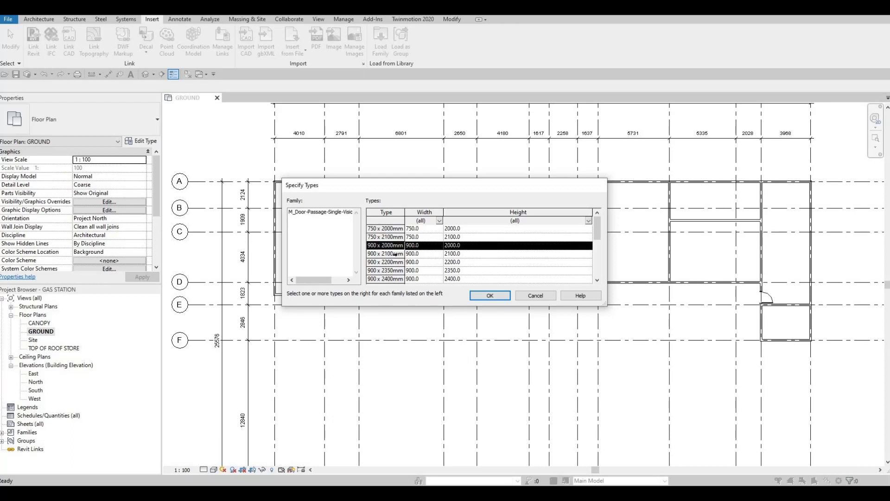
pyautogui.click(491, 296)
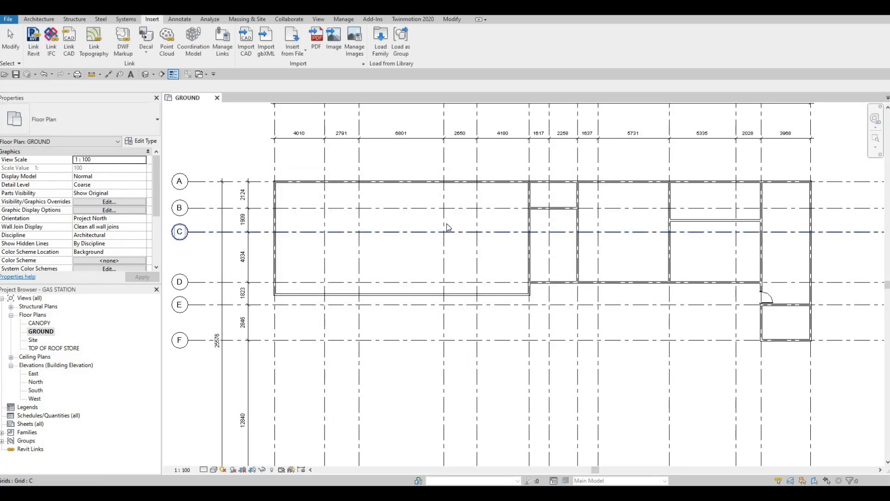
# - Place the 900 x 2000mm Vision_Lite door in the grid 8 wall, 700 mm from the grid B wall, swinging toward grid 9
pyautogui.press('d')
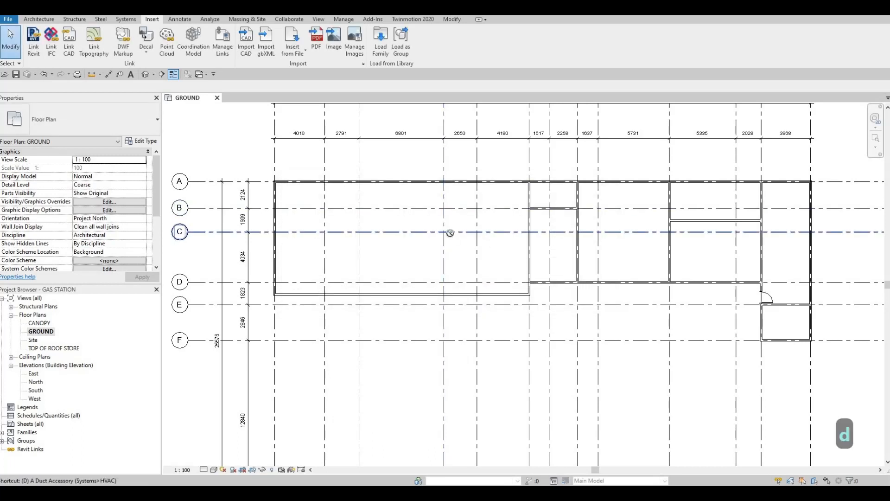
pyautogui.press('r')
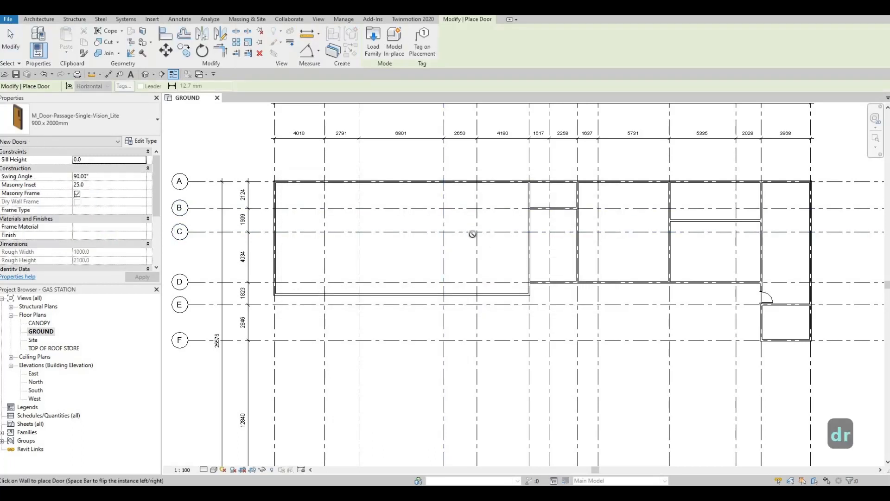
pyautogui.scroll(5, 603, 207)
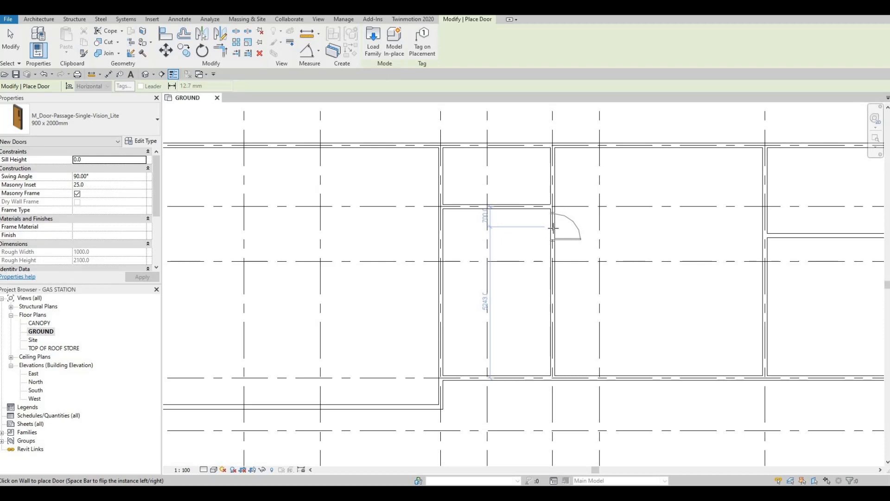
pyautogui.scroll(-2, 553, 227)
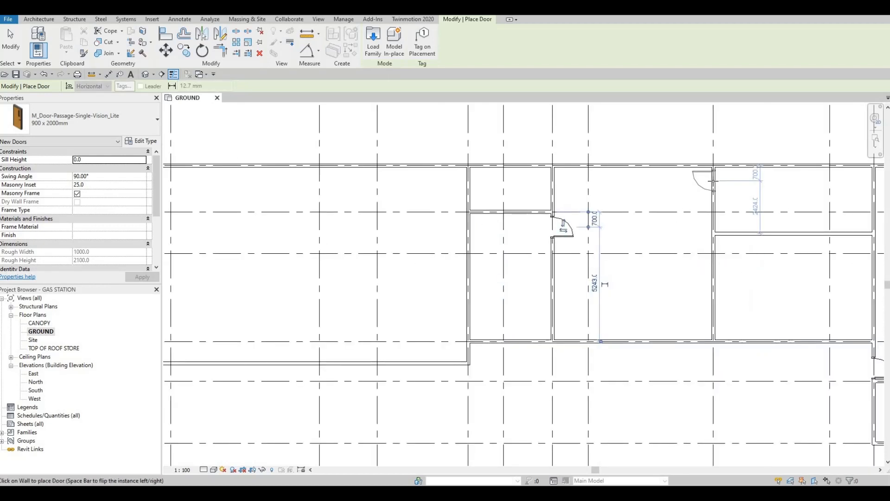
# - Place Vision_Lite doors in the grid 10 wall beside grid A and in the adjoining partition beside grid 10, both swinging into the room between
pyautogui.press('space')
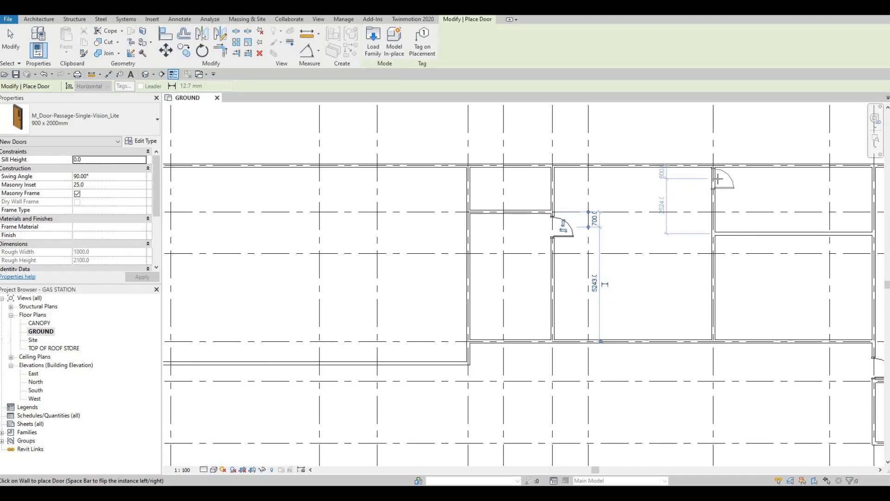
pyautogui.press('space')
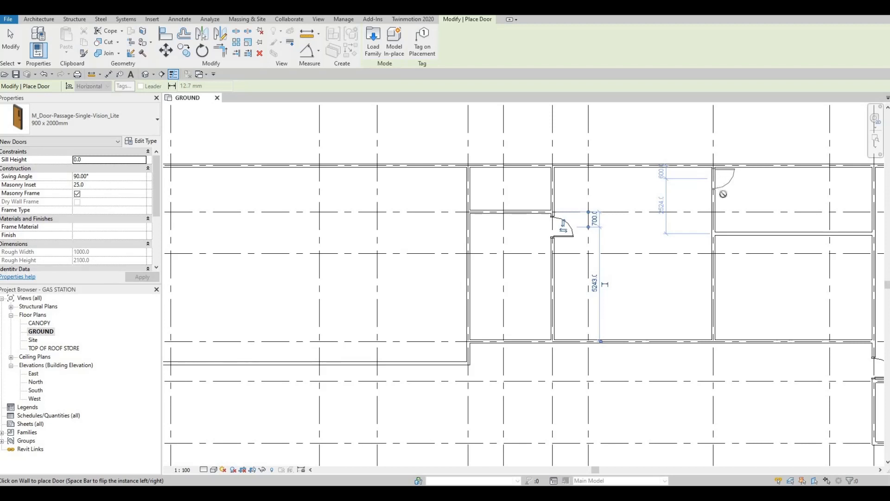
pyautogui.click(724, 193)
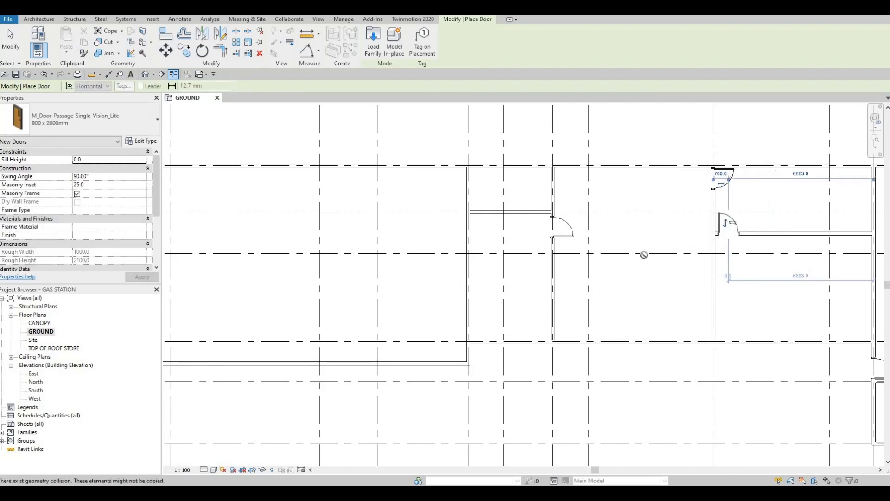
pyautogui.scroll(-5, 656, 244)
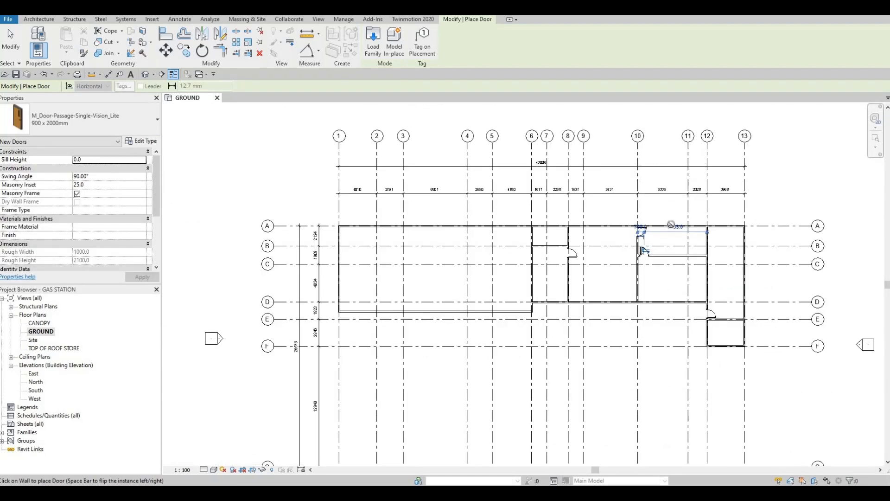
pyautogui.scroll(3, 639, 237)
pyautogui.press('Escape')
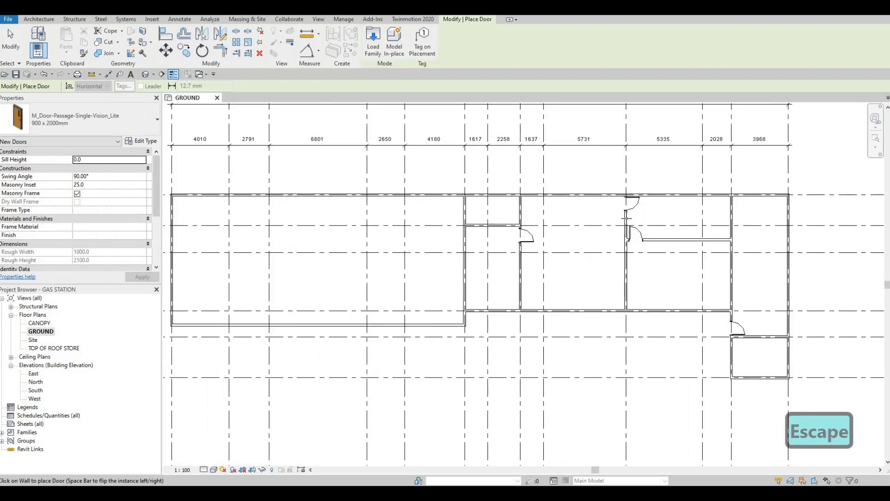
# - Place a Vision_Lite door in the grid 12 wall between grids C and D, 600 mm from grid D
pyautogui.moveTo(665, 274); pyautogui.dragTo(601, 301, button='middle')
pyautogui.scroll(-3, 601, 301)
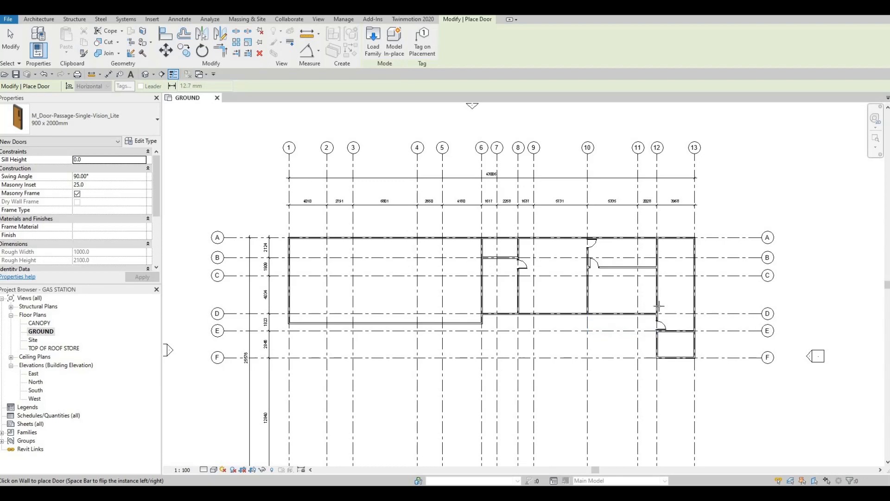
pyautogui.scroll(4, 659, 306)
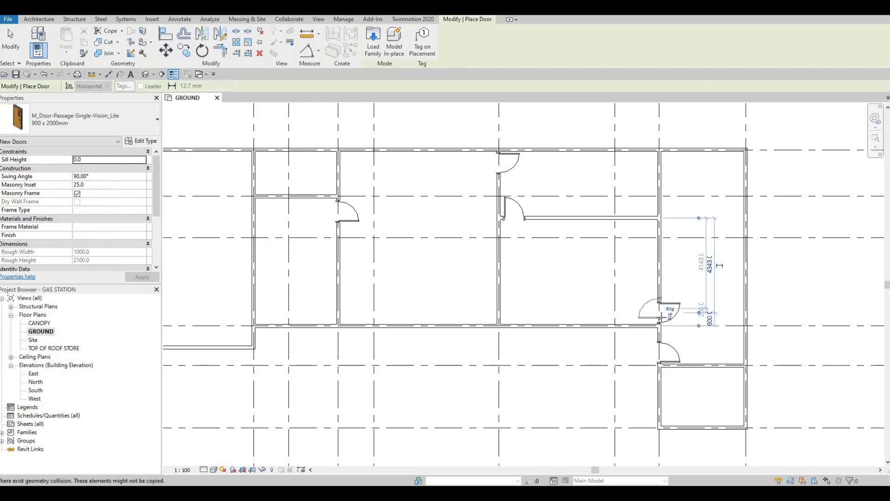
pyautogui.scroll(2, 665, 311)
pyautogui.click(677, 304)
pyautogui.press('Escape')
pyautogui.press('Escape')
# - Flip the grid 12 door beside grid D in facing and hand so it swings toward grid 11, hinged next to grid D
pyautogui.click(676, 306)
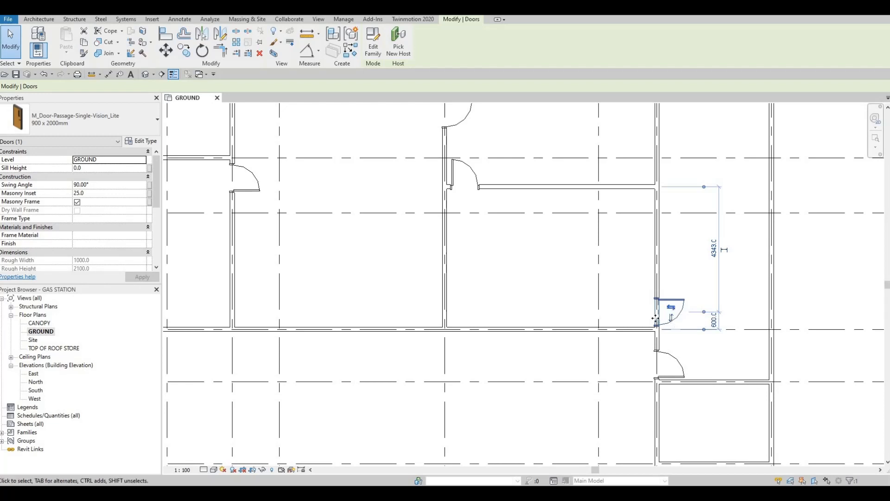
pyautogui.click(672, 307)
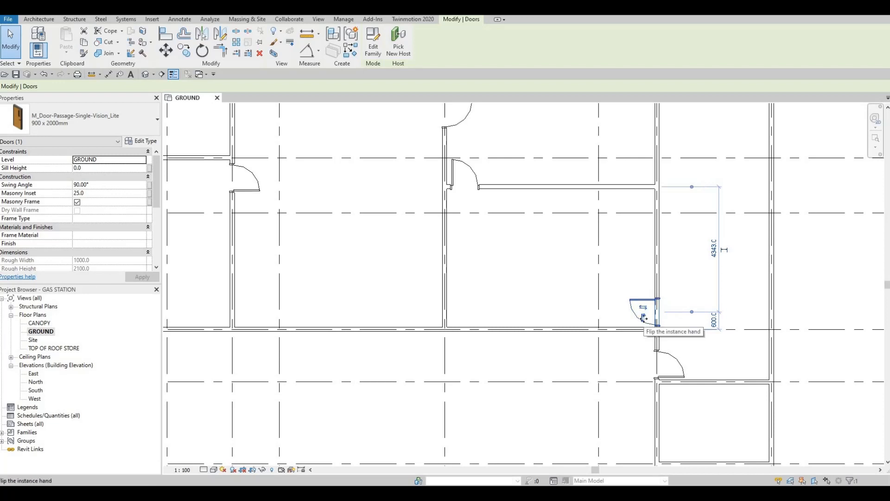
pyautogui.click(636, 320)
pyautogui.scroll(-2, 640, 308)
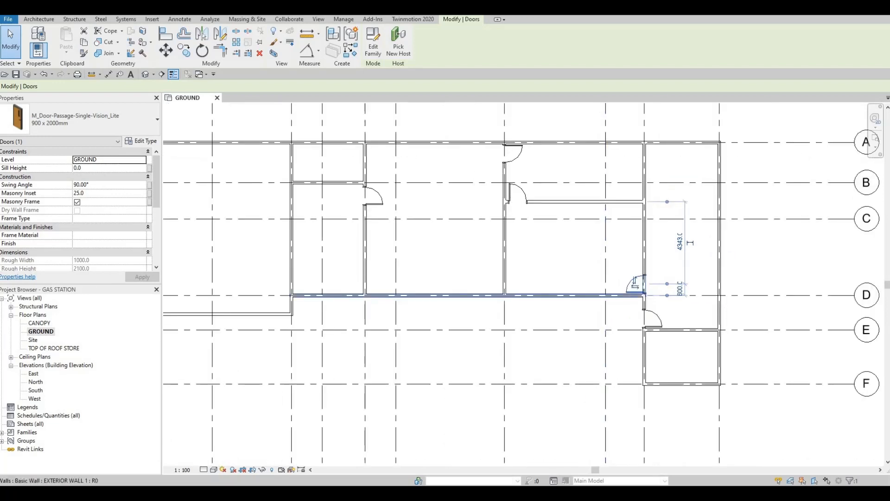
pyautogui.moveTo(668, 330); pyautogui.dragTo(652, 297, button='middle')
pyautogui.press('Escape')
pyautogui.click(637, 260)
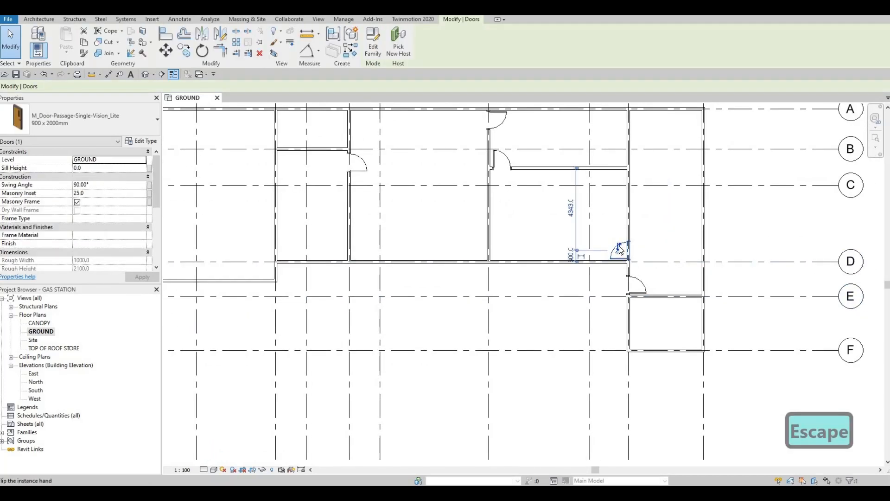
pyautogui.press('Escape')
pyautogui.press('Escape')
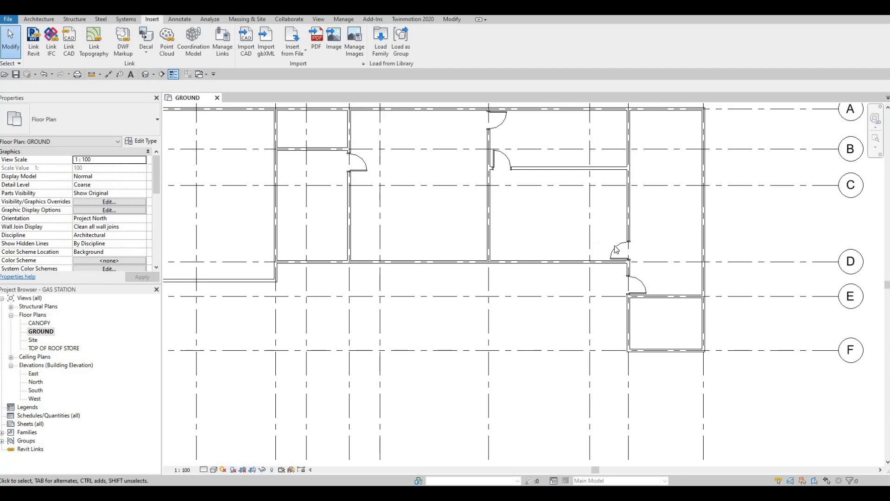
pyautogui.press('Escape')
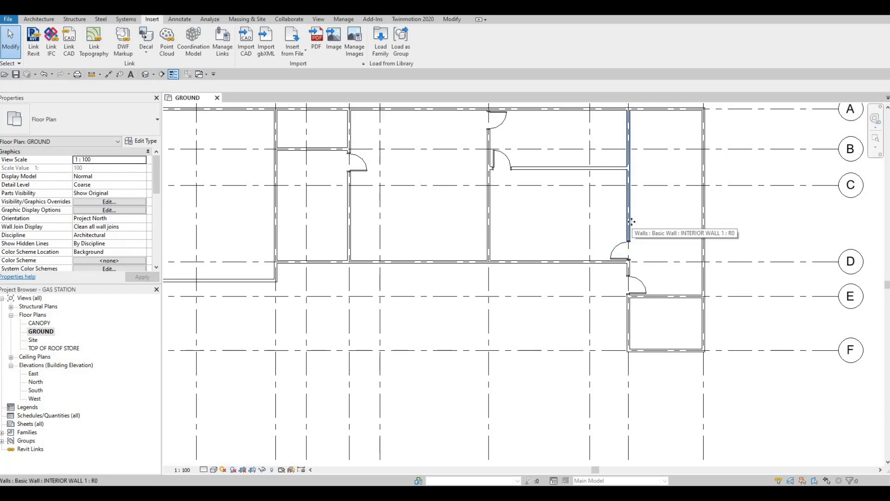
pyautogui.click(633, 224)
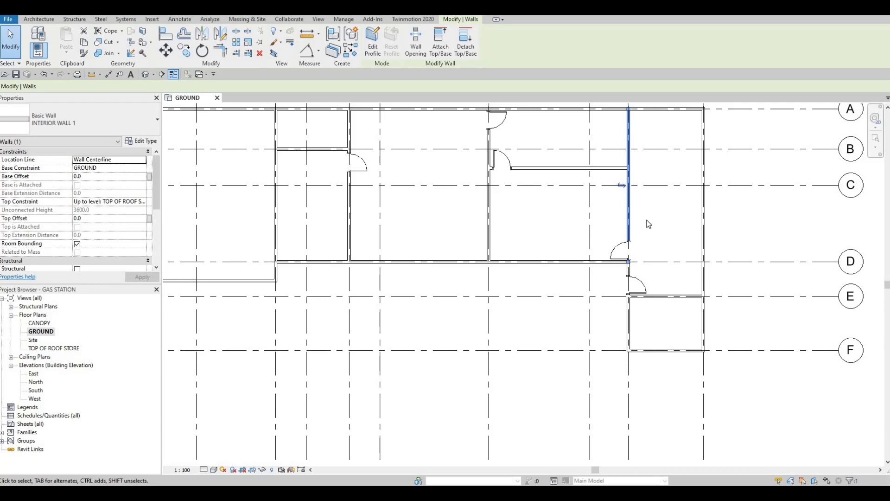
pyautogui.press('c')
pyautogui.press('s')
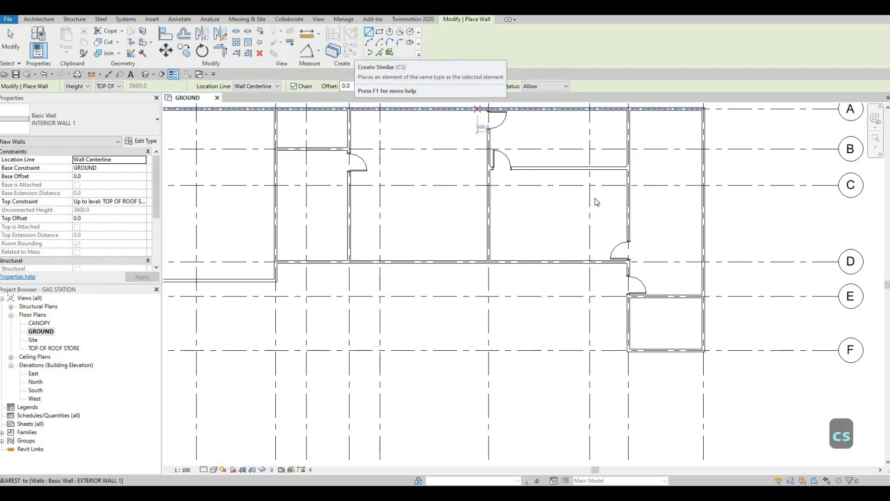
pyautogui.press('Escape')
pyautogui.press('Escape')
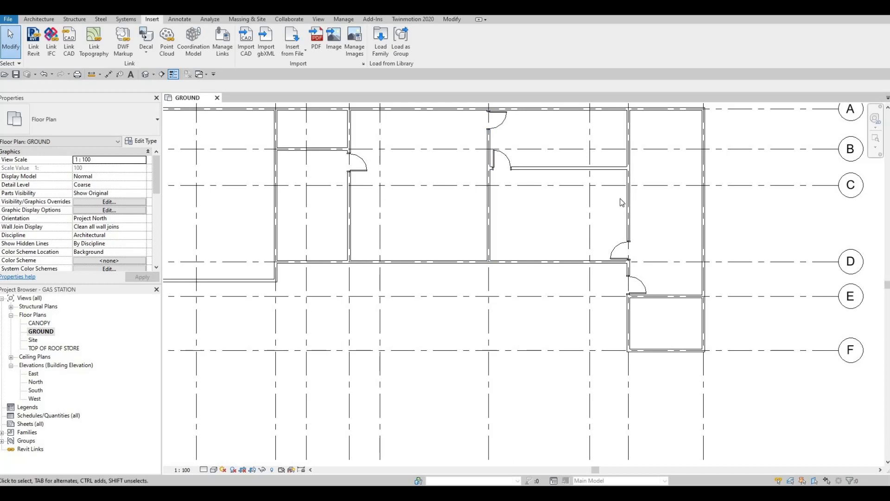
pyautogui.scroll(-1, 598, 215)
pyautogui.moveTo(563, 200); pyautogui.dragTo(695, 203, button='middle')
pyautogui.moveTo(485, 207); pyautogui.dragTo(549, 205, button='middle')
pyautogui.moveTo(622, 217); pyautogui.dragTo(517, 200, button='middle')
pyautogui.scroll(-1, 570, 215)
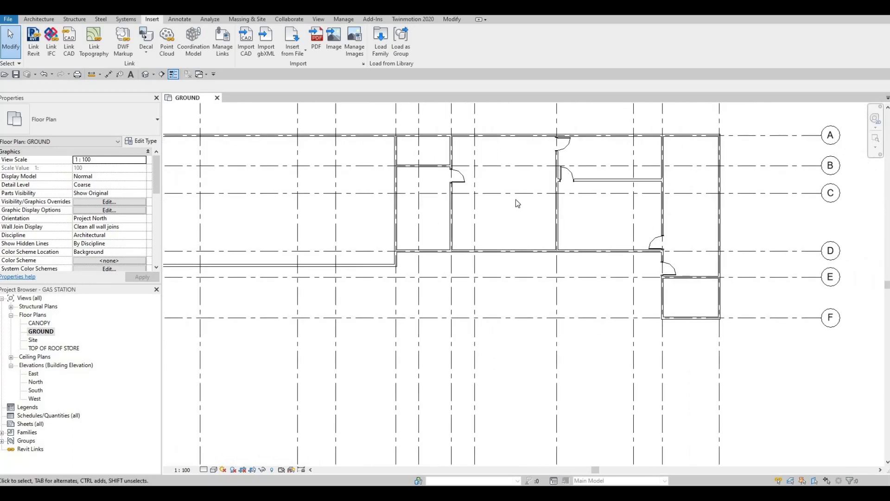
pyautogui.click(39, 19)
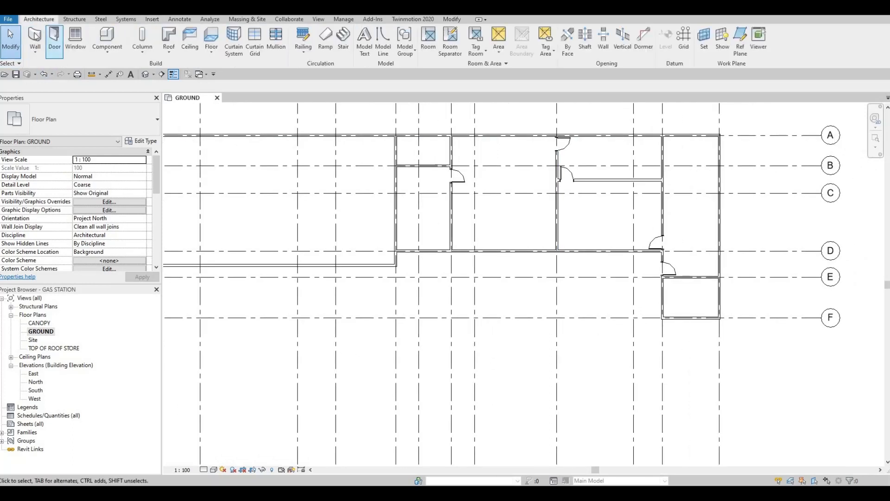
pyautogui.click(28, 40)
pyautogui.press('Escape')
pyautogui.press('Escape')
pyautogui.press('Escape')
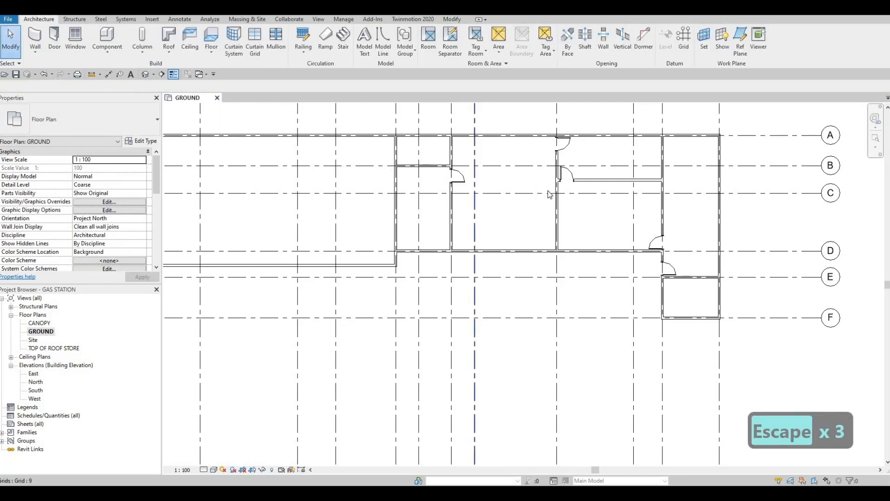
pyautogui.moveTo(548, 190); pyautogui.dragTo(530, 198, button='middle')
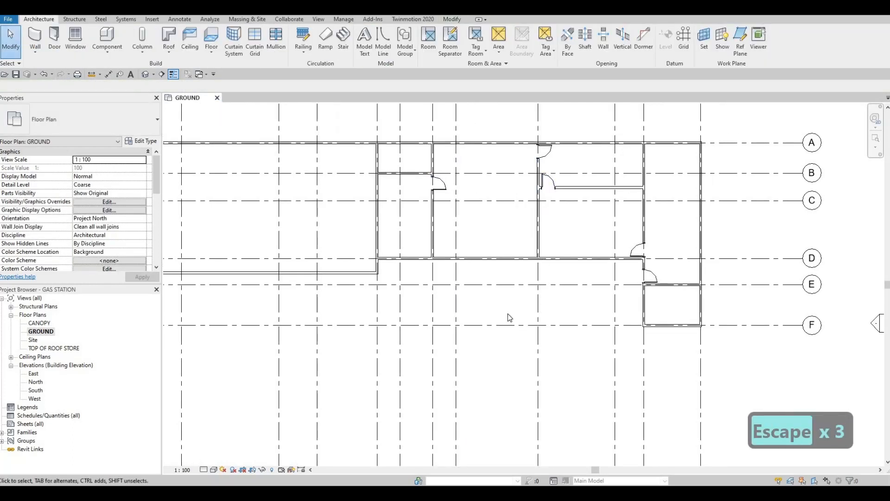
pyautogui.scroll(-3, 514, 330)
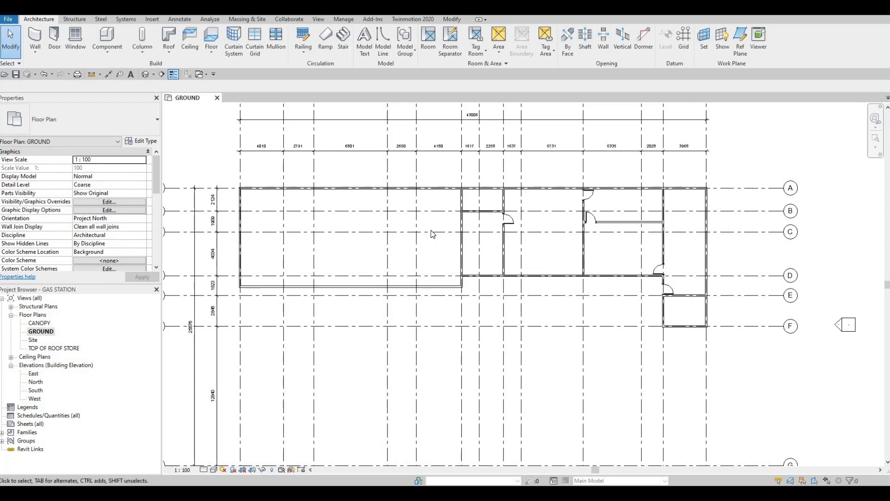
pyautogui.moveTo(330, 280); pyautogui.dragTo(376, 275, button='middle')
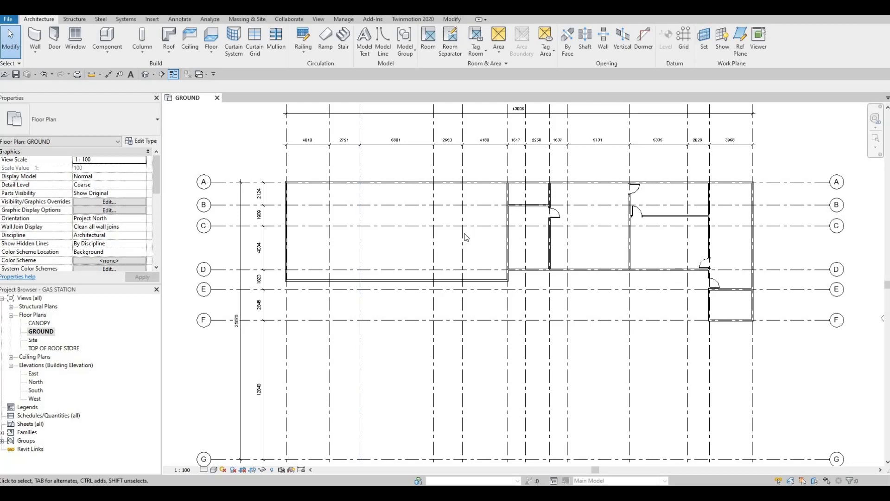
pyautogui.scroll(-1, 547, 236)
pyautogui.moveTo(548, 236); pyautogui.dragTo(418, 215, button='middle')
pyautogui.press('Escape')
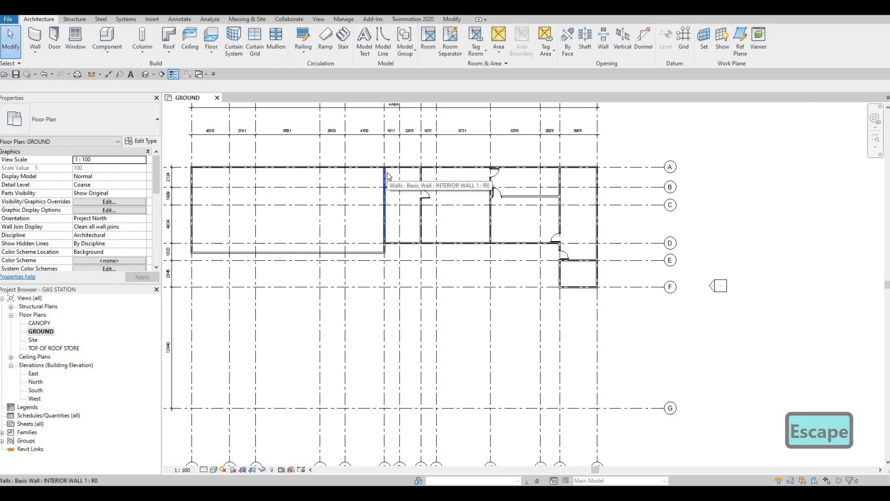
pyautogui.click(385, 181)
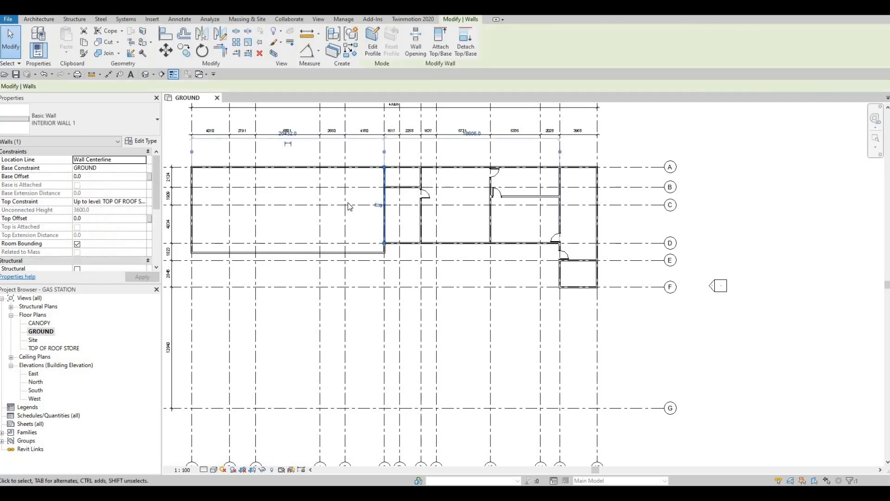
pyautogui.press('Escape')
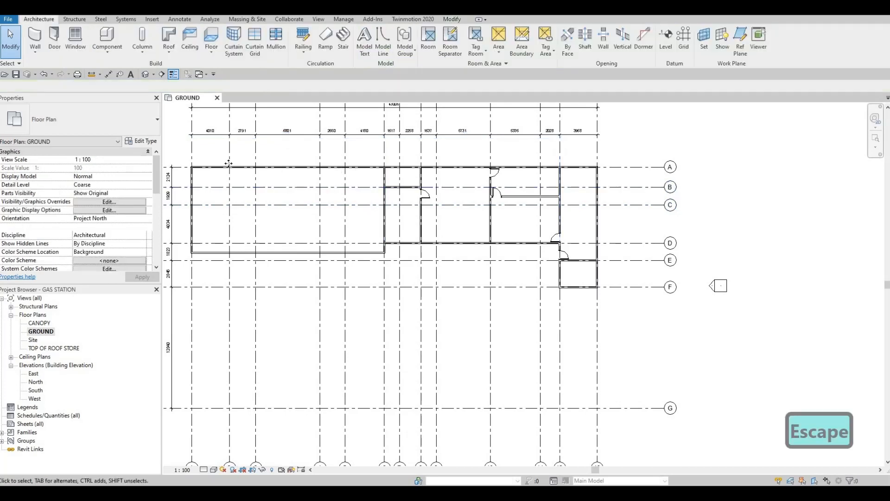
pyautogui.click(229, 163)
pyautogui.press('Escape')
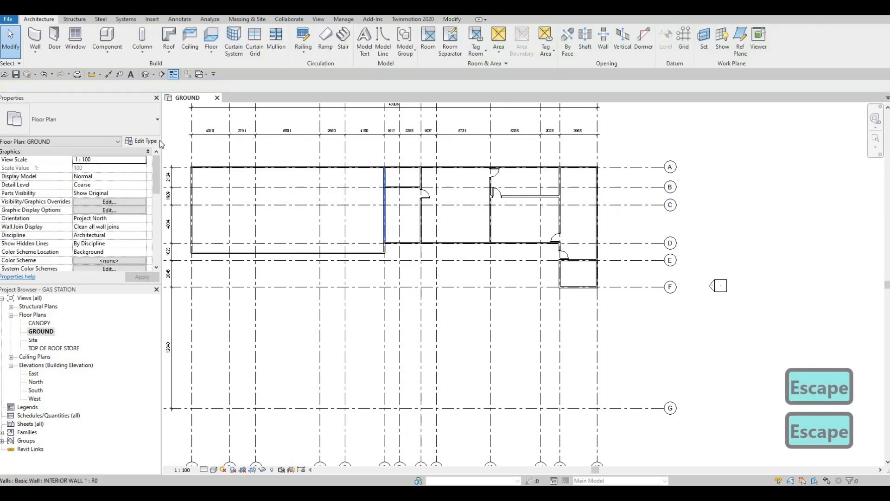
# - Draw an INTERIOR WALL 1 along grid 7 from the grid A exterior wall to the grid B wall
pyautogui.click(385, 213)
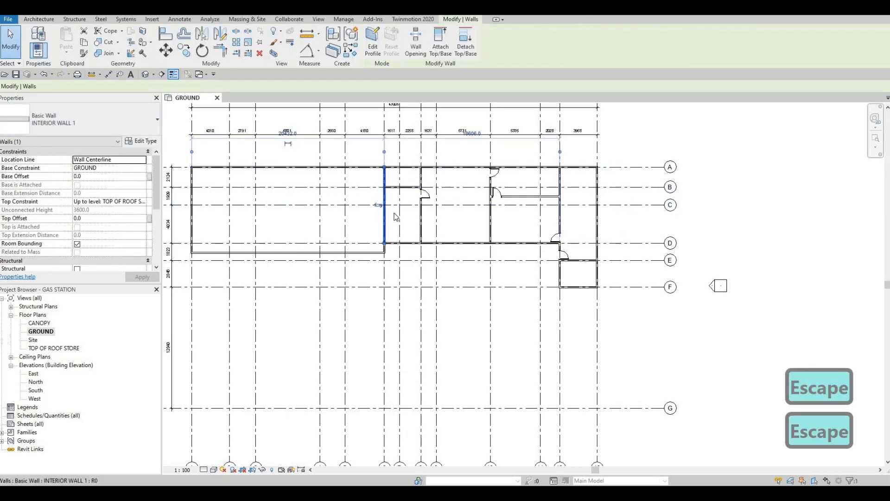
pyautogui.press('c')
pyautogui.press('s')
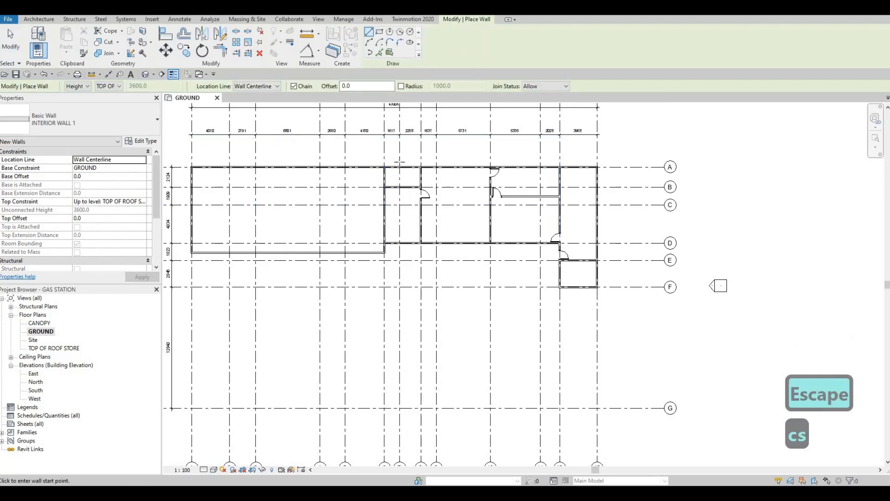
pyautogui.scroll(5, 399, 162)
pyautogui.click(400, 168)
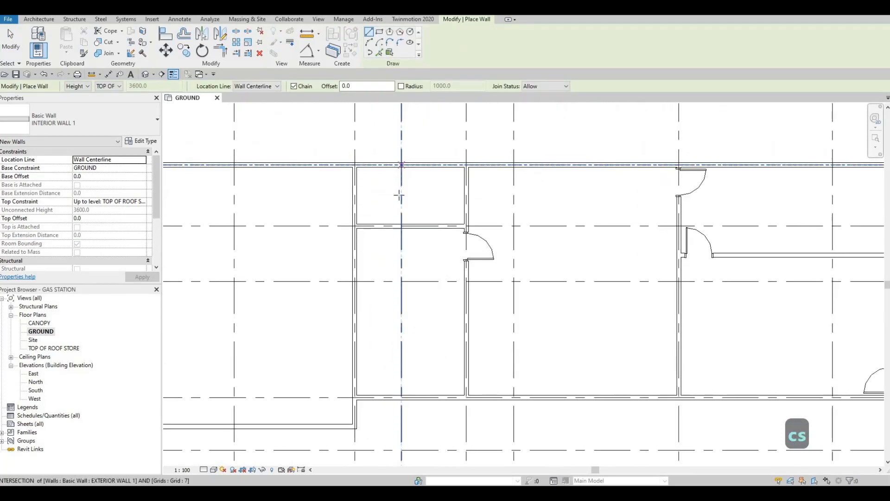
pyautogui.click(402, 226)
pyautogui.press('Escape')
pyautogui.scroll(-2, 394, 218)
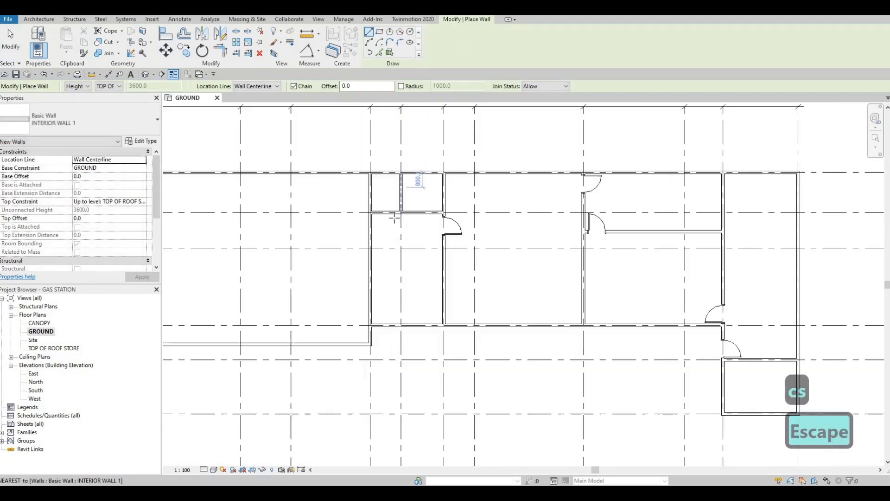
pyautogui.scroll(-5, 394, 218)
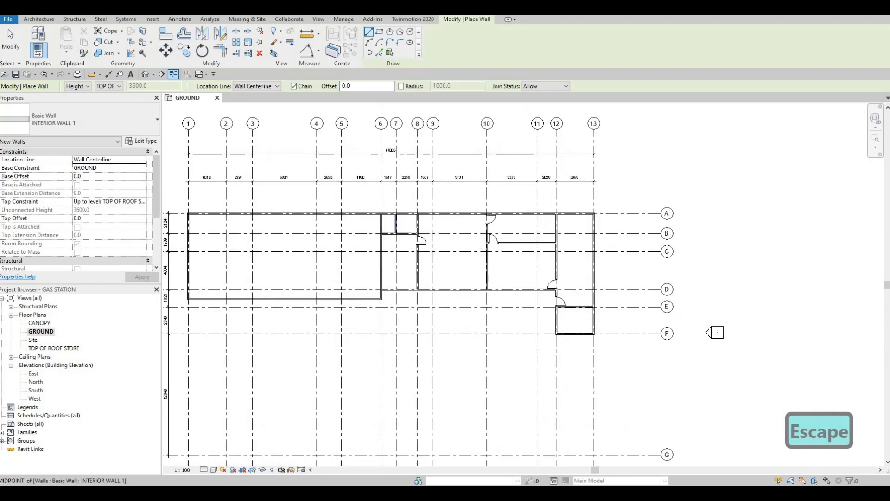
# - Draw an INTERIOR WALL 1 partition between grids 12 and 13, from the grid E wall's midpoint to the grid F exterior wall's midpoint
pyautogui.moveTo(391, 227); pyautogui.dragTo(414, 234, button='middle')
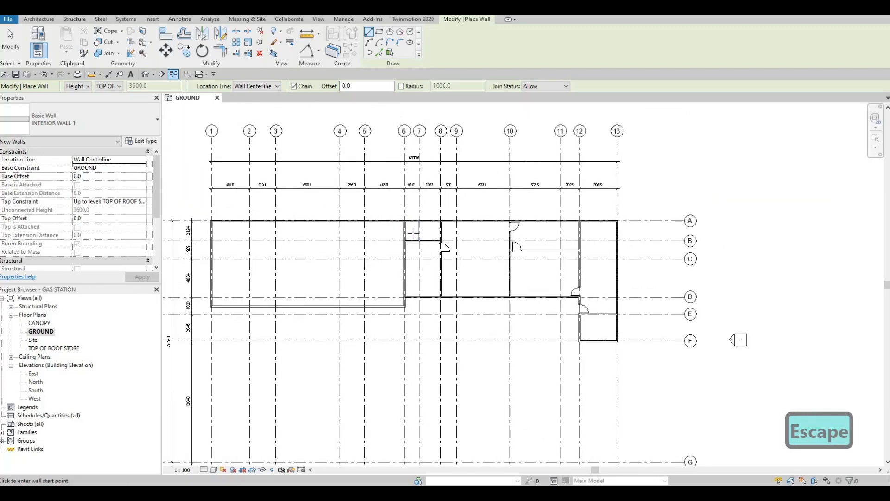
pyautogui.scroll(-1, 509, 263)
pyautogui.moveTo(509, 263); pyautogui.dragTo(473, 212, button='middle')
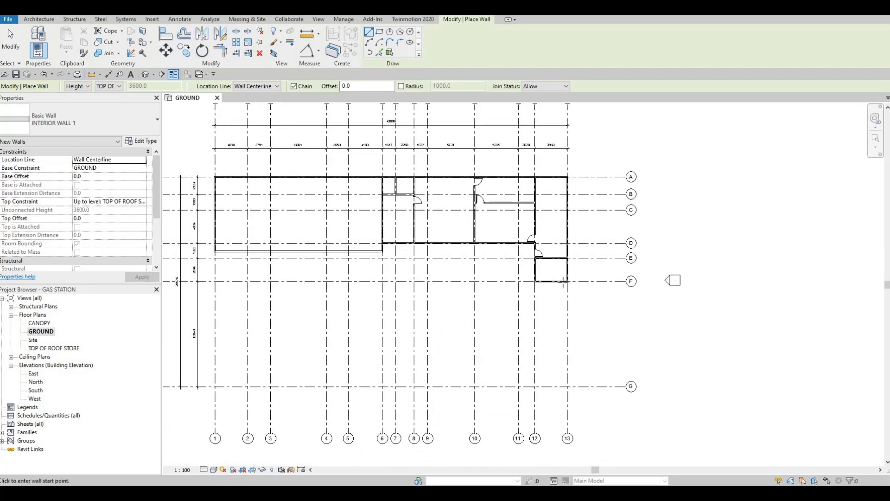
pyautogui.scroll(3, 566, 291)
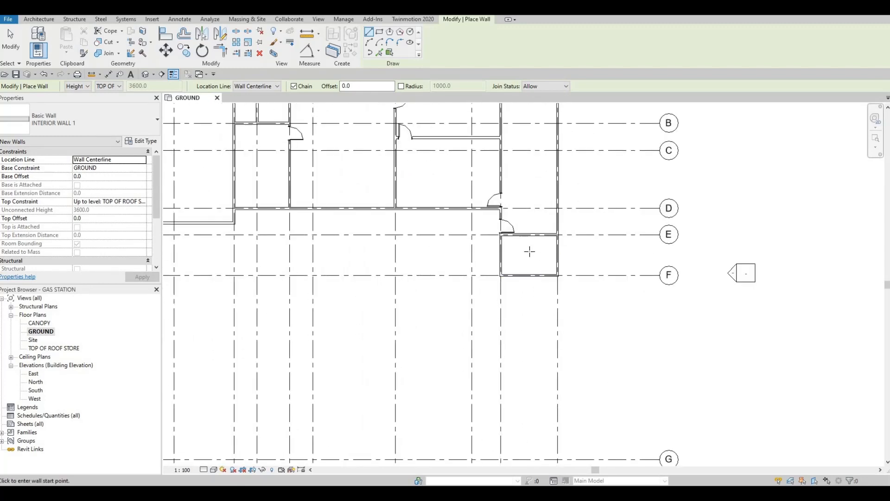
pyautogui.scroll(1, 515, 234)
pyautogui.scroll(2, 515, 234)
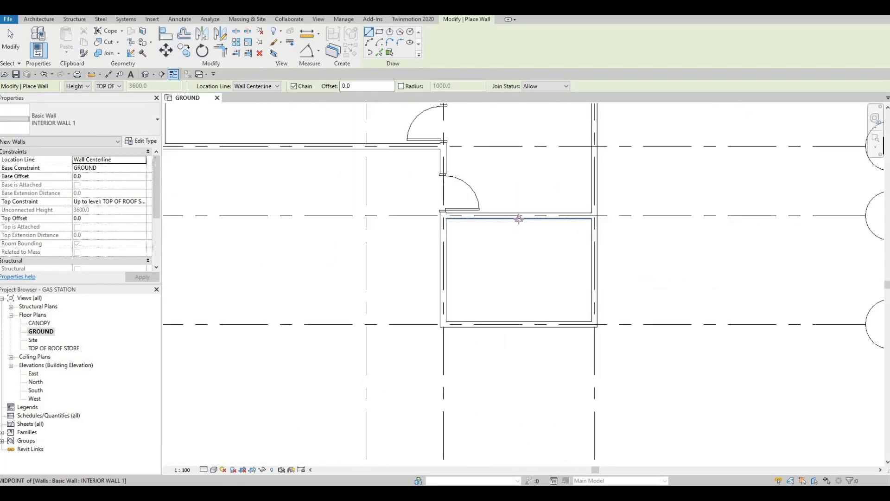
pyautogui.click(519, 218)
pyautogui.click(518, 321)
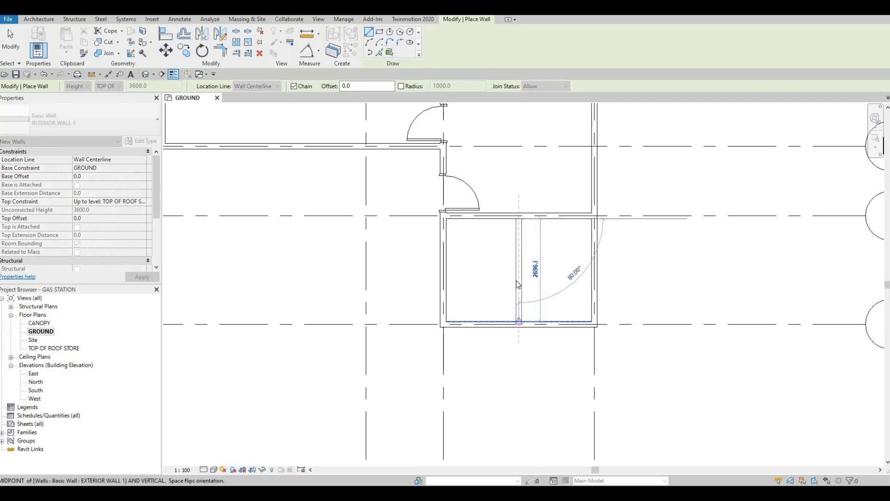
pyautogui.press('Escape')
pyautogui.press('Escape')
pyautogui.scroll(-3, 533, 276)
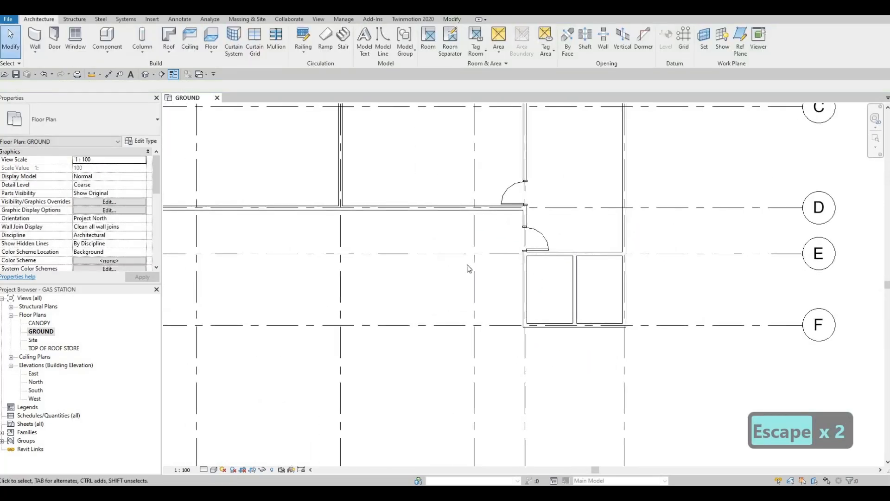
pyautogui.scroll(1, 520, 252)
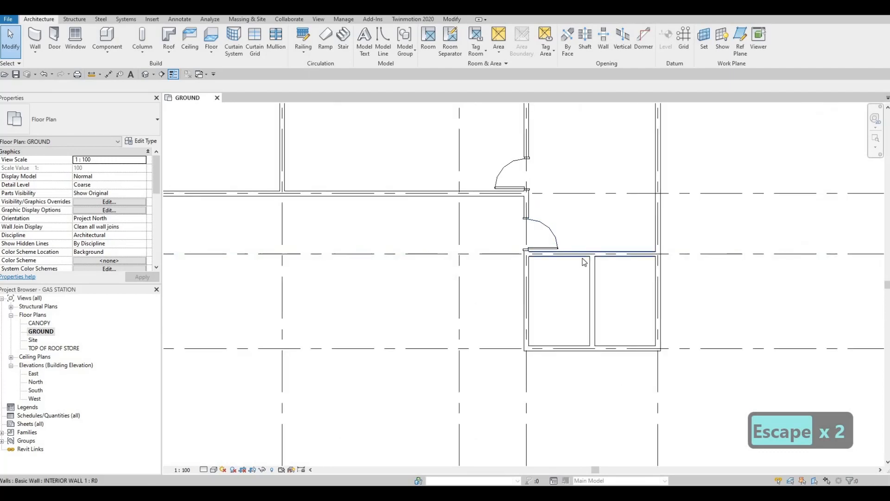
pyautogui.scroll(-2, 578, 256)
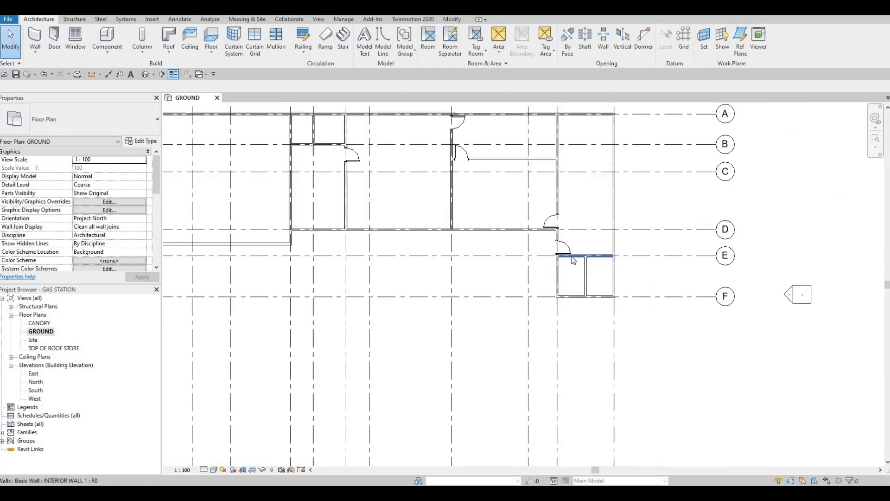
pyautogui.moveTo(520, 251); pyautogui.dragTo(537, 287, button='middle')
pyautogui.press('Escape')
pyautogui.moveTo(314, 170); pyautogui.dragTo(374, 193, button='middle')
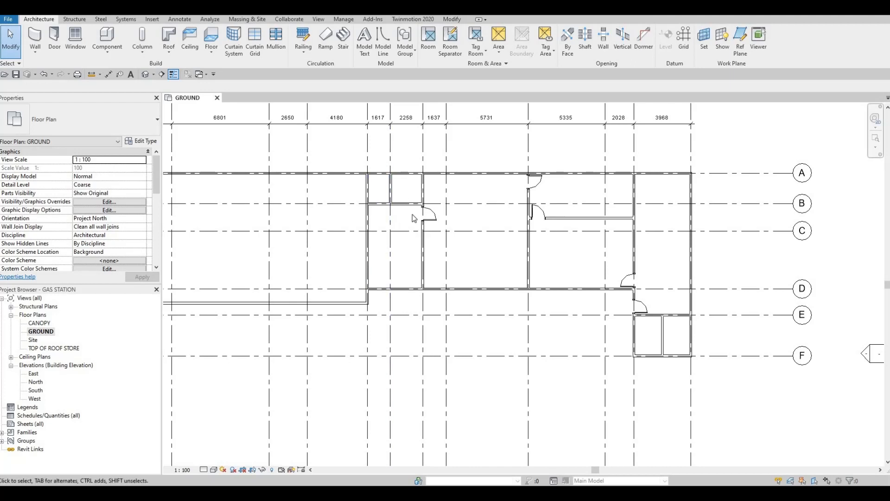
pyautogui.scroll(-1, 406, 197)
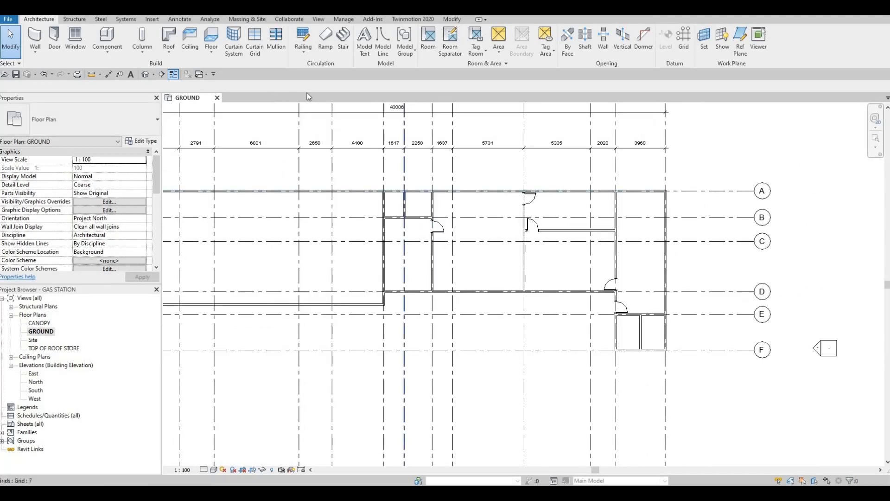
# - Load the 900 x 2000mm type of the commercial door family M_Door-Passage-Single-Flush
pyautogui.click(153, 19)
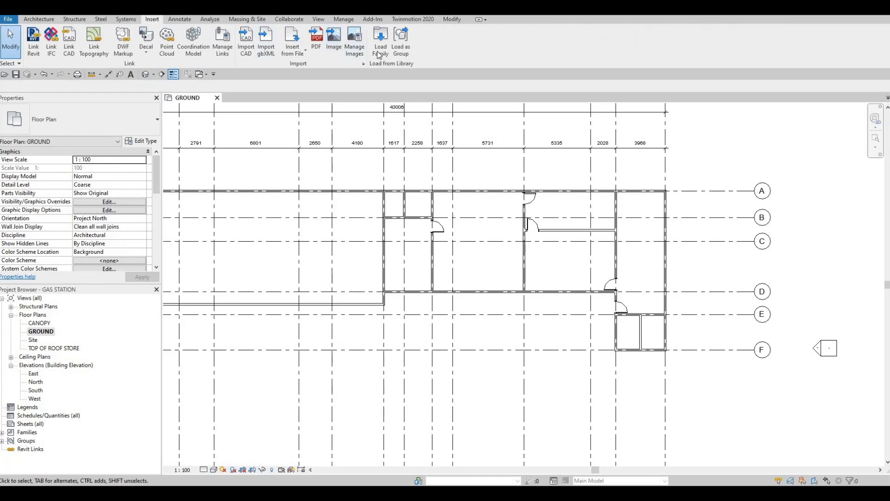
pyautogui.click(380, 52)
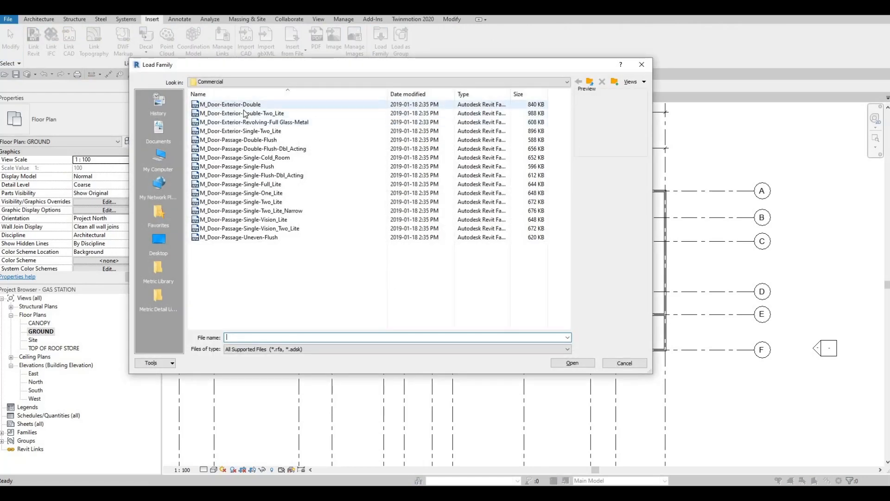
pyautogui.press('Down')
pyautogui.press('Down')
pyautogui.press('Down')
pyautogui.press('Down')
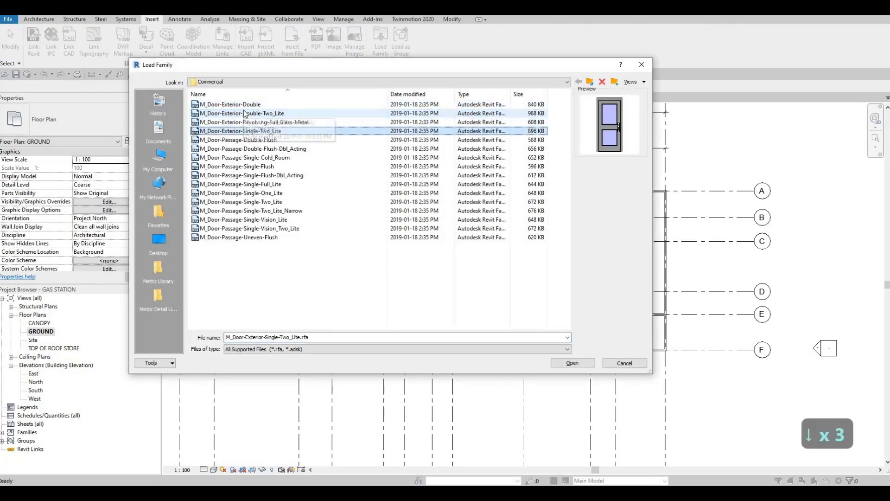
pyautogui.press('Down')
pyautogui.press('Down')
pyautogui.press('Down')
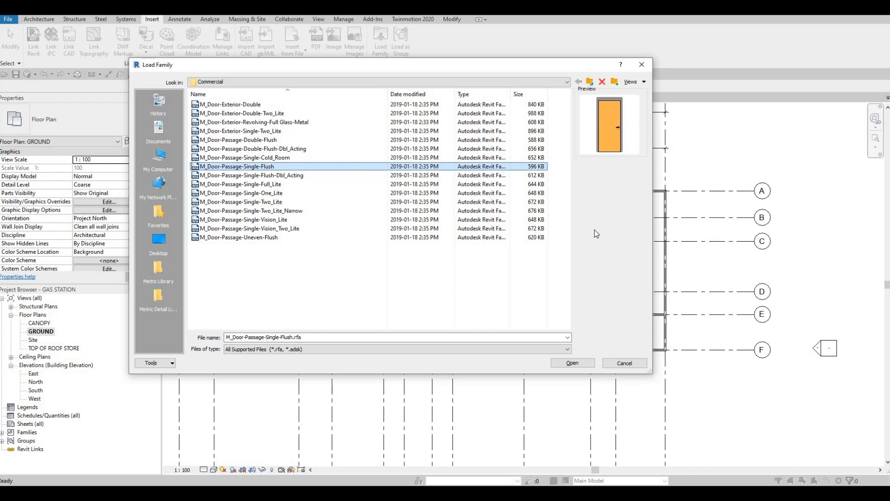
pyautogui.click(573, 364)
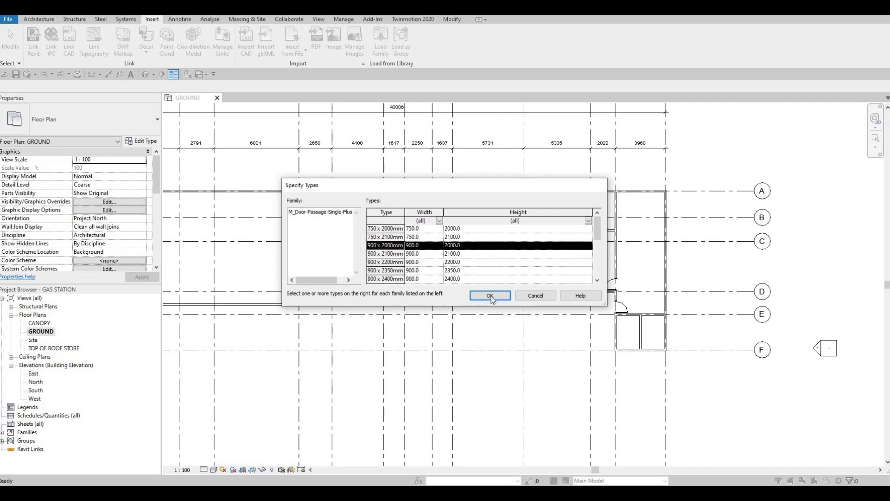
pyautogui.click(547, 299)
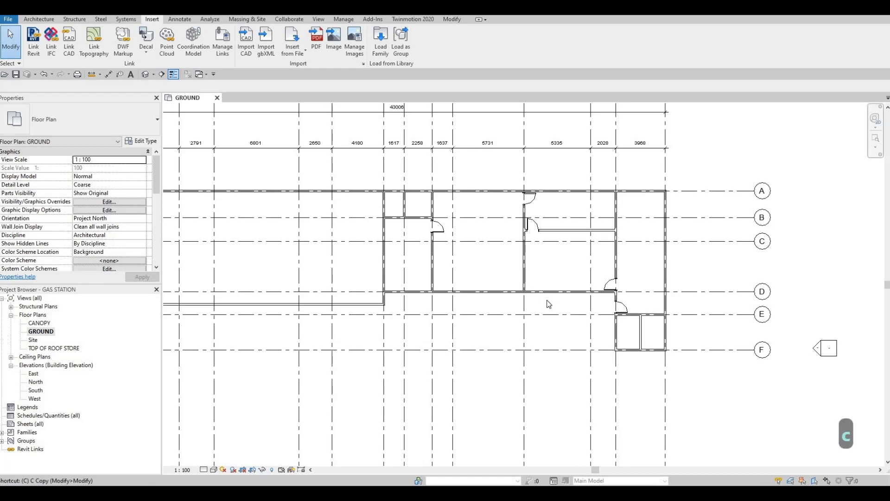
# - Place two 900 x 2000mm Single-Flush doors in the grid F wall, one each side of the partition, 600 mm from it, swinging inward and hinged beside it
pyautogui.press('Escape')
pyautogui.press('Escape')
pyautogui.press('d')
pyautogui.press('r')
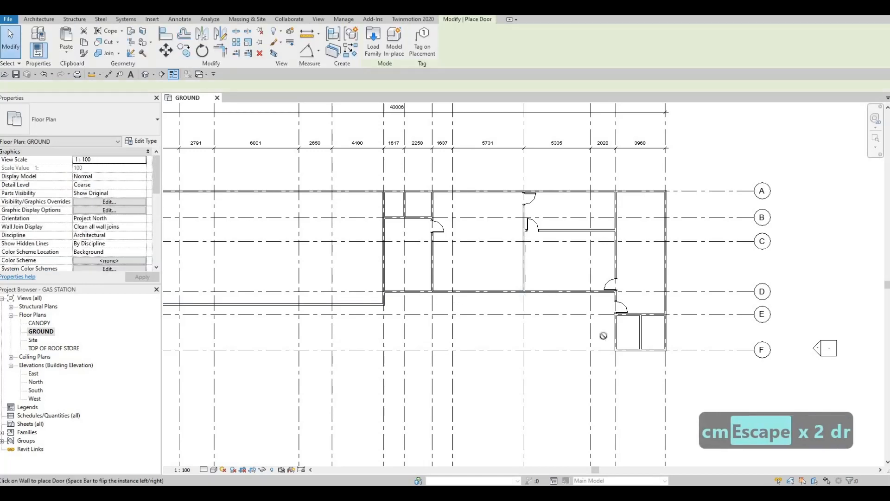
pyautogui.scroll(3, 646, 355)
pyautogui.scroll(1, 647, 360)
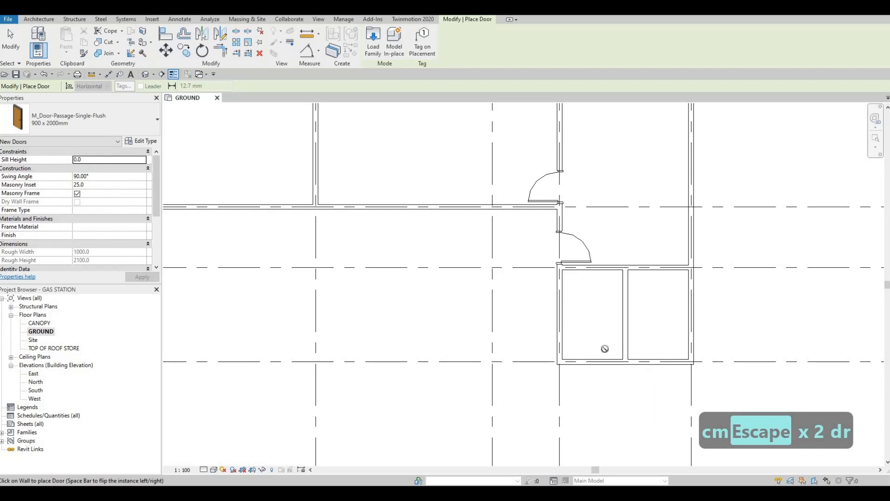
pyautogui.scroll(1, 595, 362)
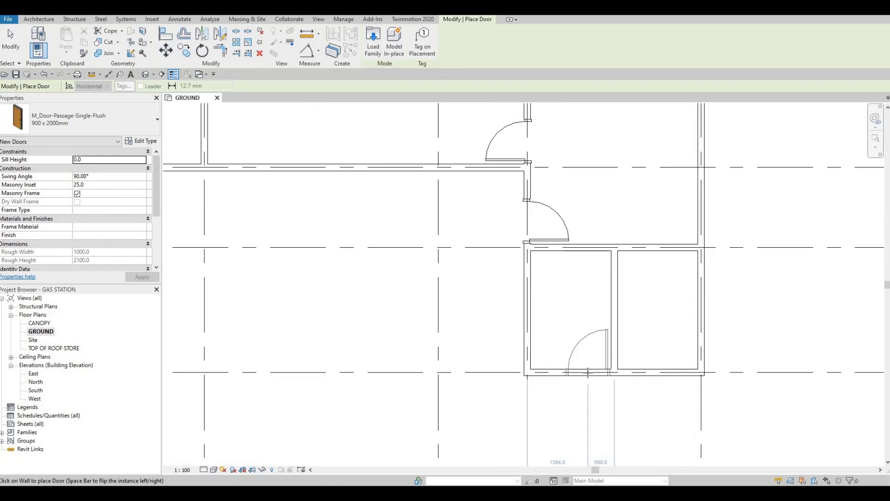
pyautogui.press('space')
pyautogui.press('space')
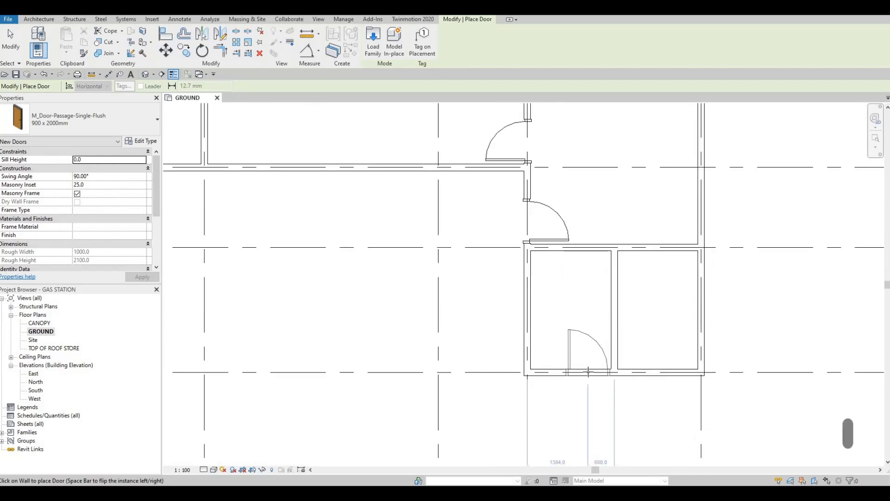
pyautogui.press('space')
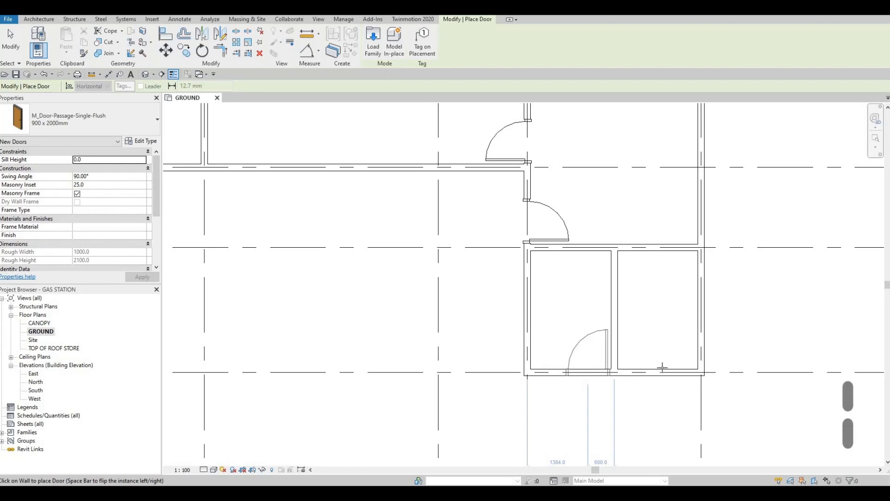
pyautogui.click(642, 370)
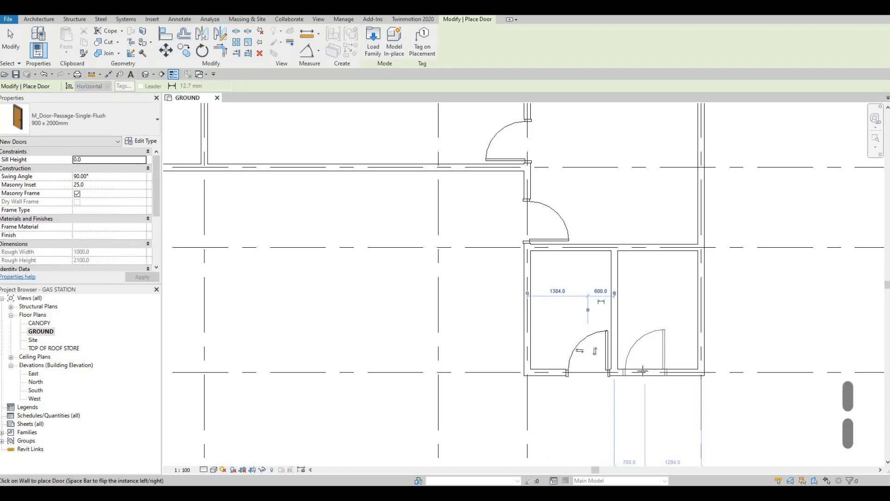
pyautogui.press('space')
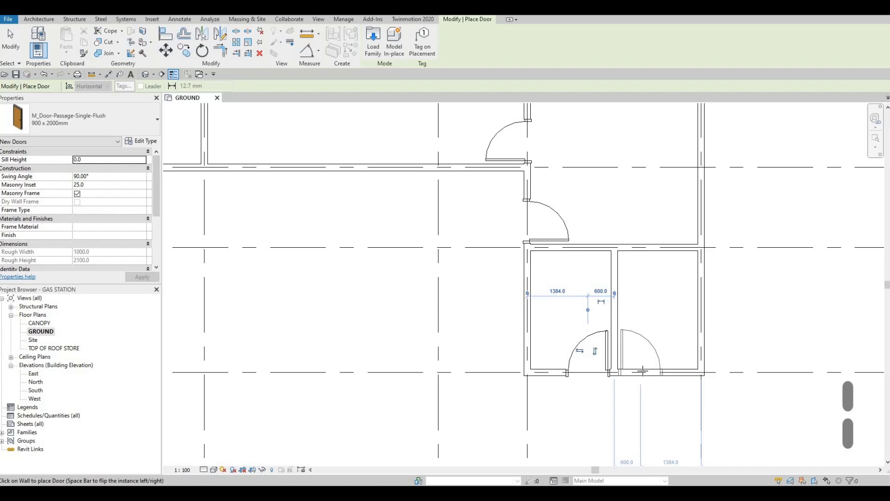
pyautogui.click(642, 370)
# - Place Single-Flush doors in the grid 6 and grid 8 walls, 600 mm from grid B, swinging into the two small rooms and hinged beside grid B
pyautogui.scroll(-2, 648, 304)
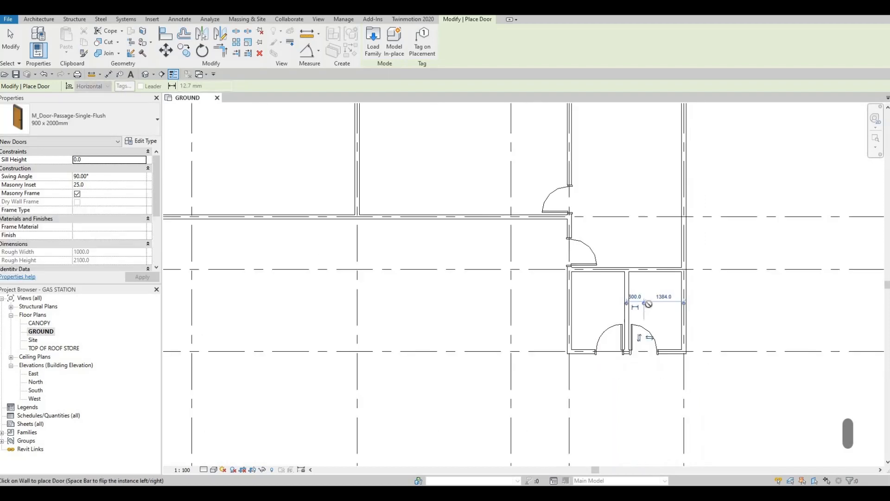
pyautogui.scroll(-2, 649, 304)
pyautogui.scroll(-3, 562, 284)
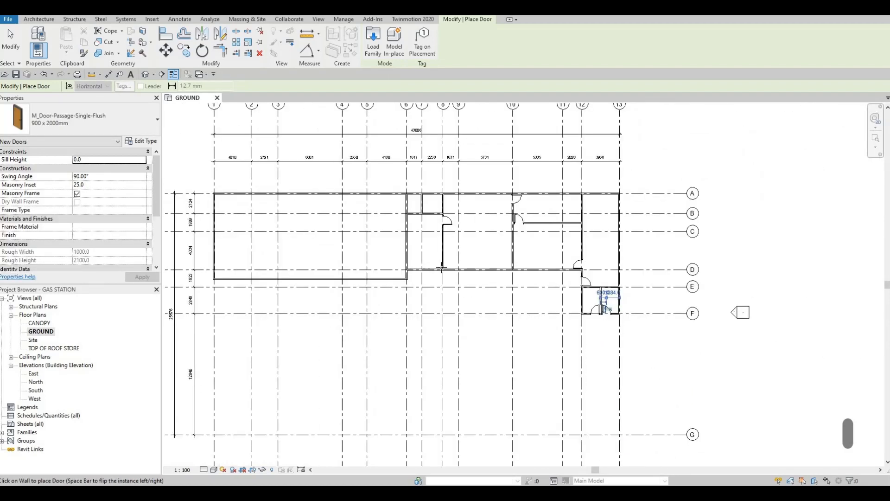
pyautogui.scroll(3, 464, 283)
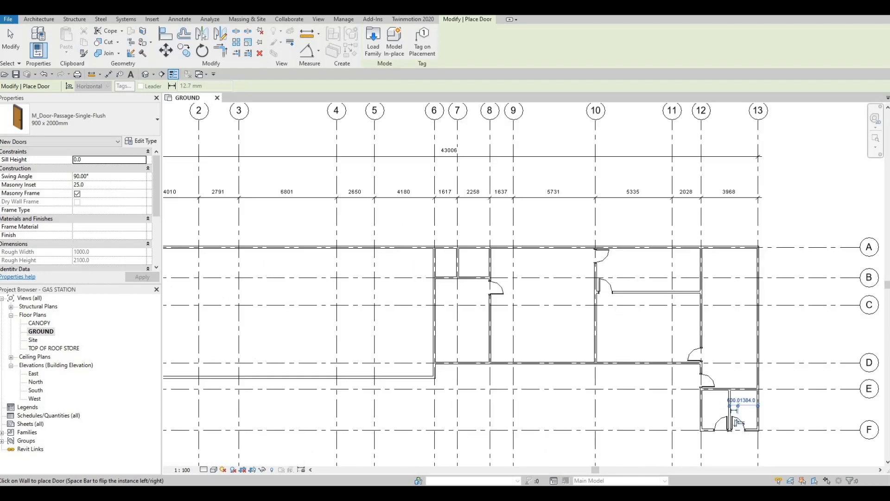
pyautogui.scroll(2, 436, 274)
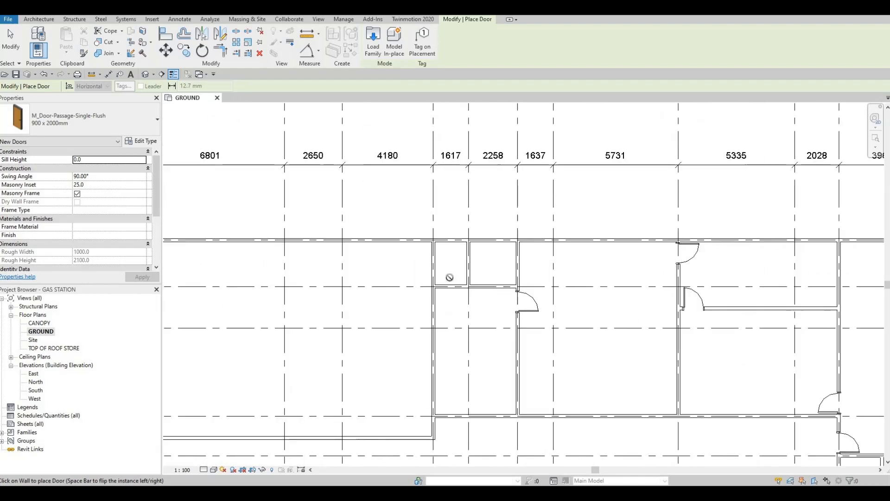
pyautogui.scroll(2, 435, 271)
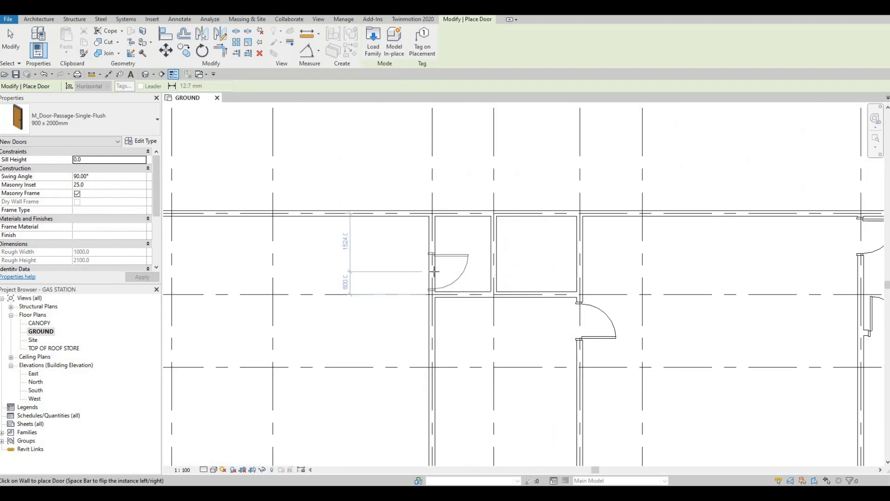
pyautogui.press('space')
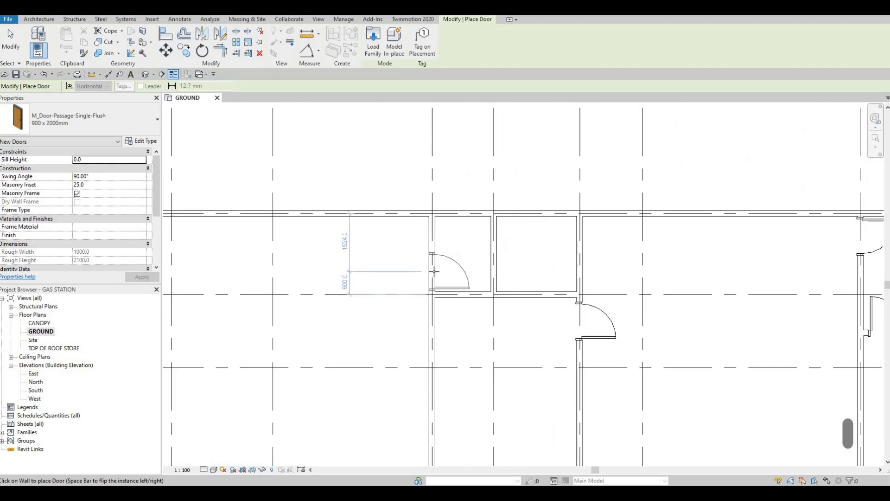
pyautogui.click(435, 271)
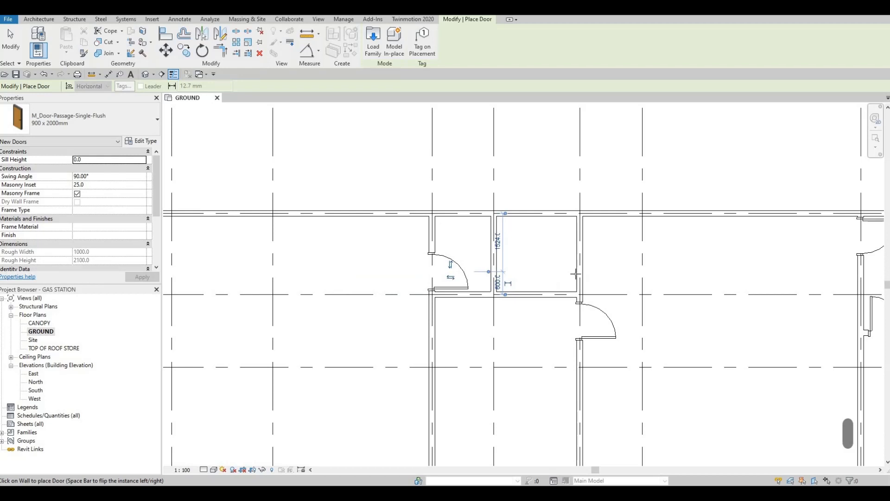
pyautogui.press('space')
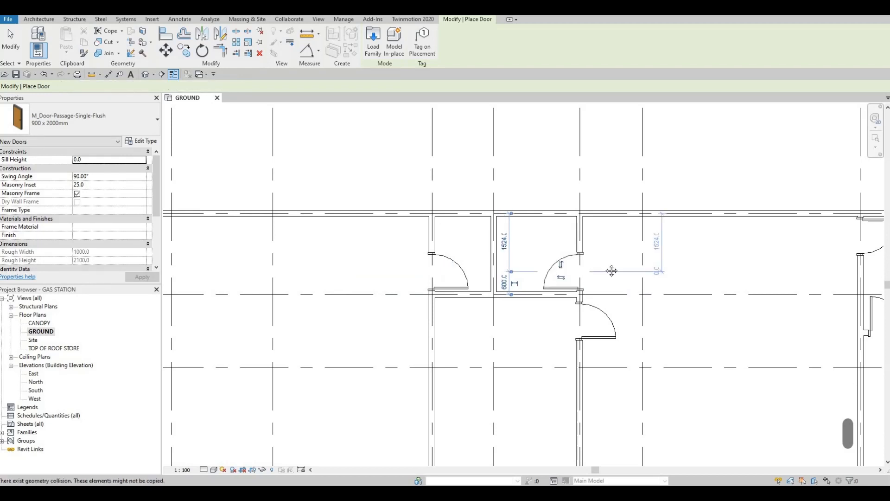
pyautogui.scroll(-4, 622, 268)
pyautogui.press('Escape')
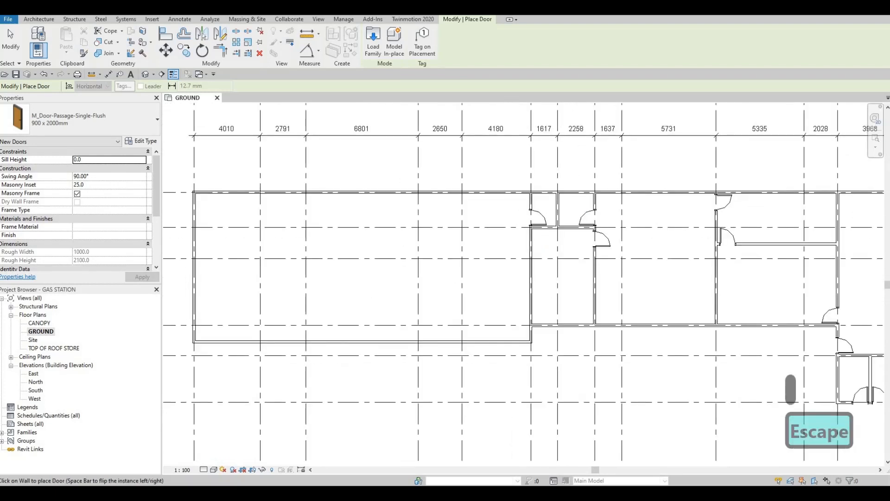
pyautogui.press('Escape')
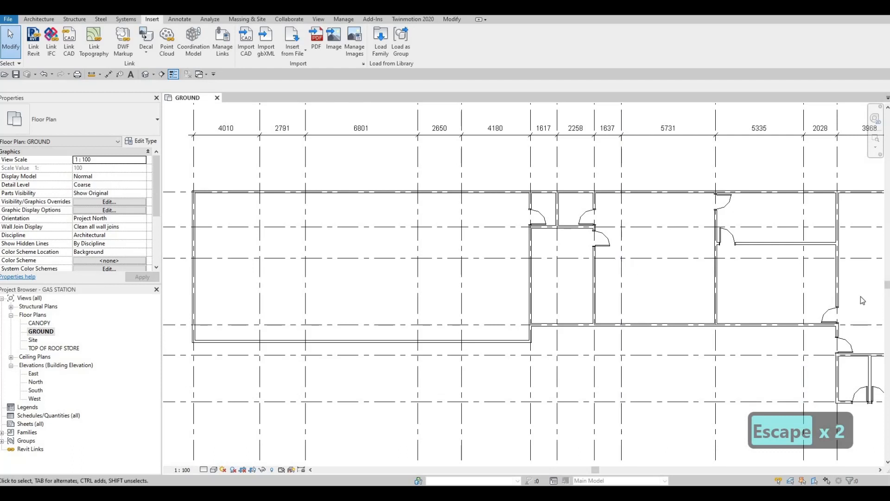
pyautogui.moveTo(644, 270); pyautogui.dragTo(616, 261, button='middle')
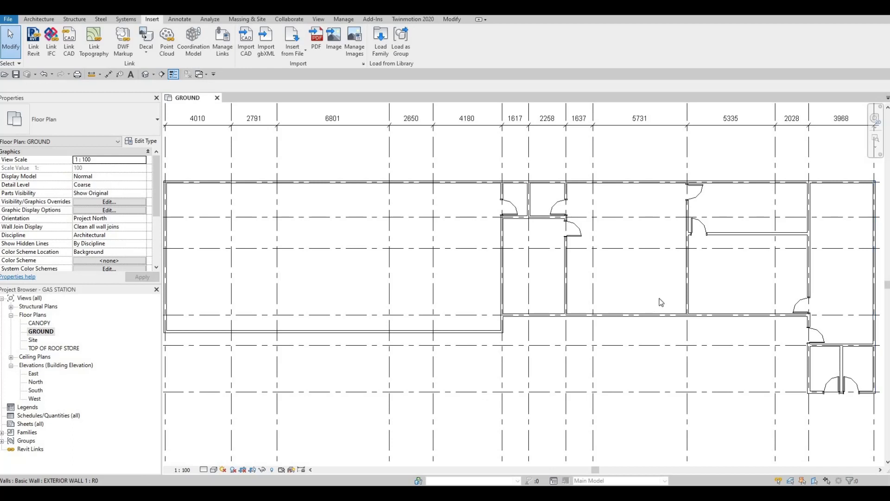
pyautogui.moveTo(677, 291); pyautogui.dragTo(493, 290, button='middle')
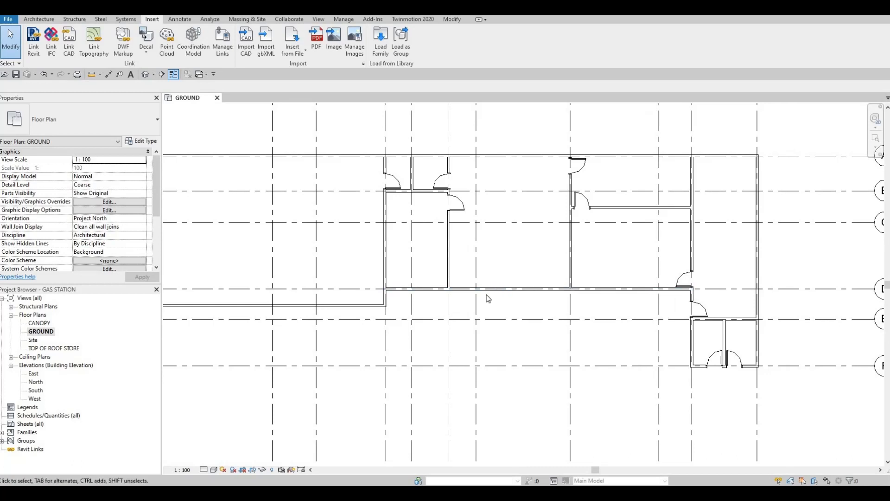
# - Place a copy of the 900 x 2000mm Single-Vision_Lite door in the grid 10 wall near grid C, hinged beside the partition and swinging toward grid 8
pyautogui.moveTo(310, 306); pyautogui.dragTo(479, 306, button='middle')
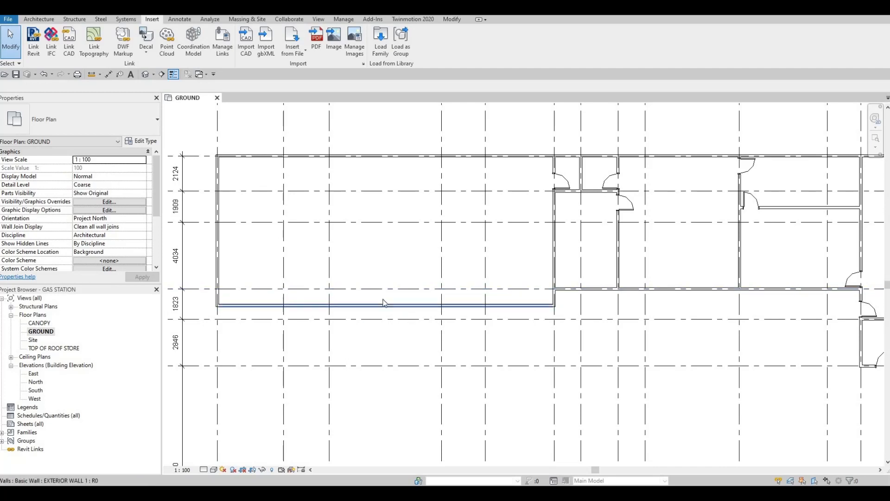
pyautogui.moveTo(581, 264); pyautogui.dragTo(490, 276, button='middle')
pyautogui.scroll(-1, 516, 262)
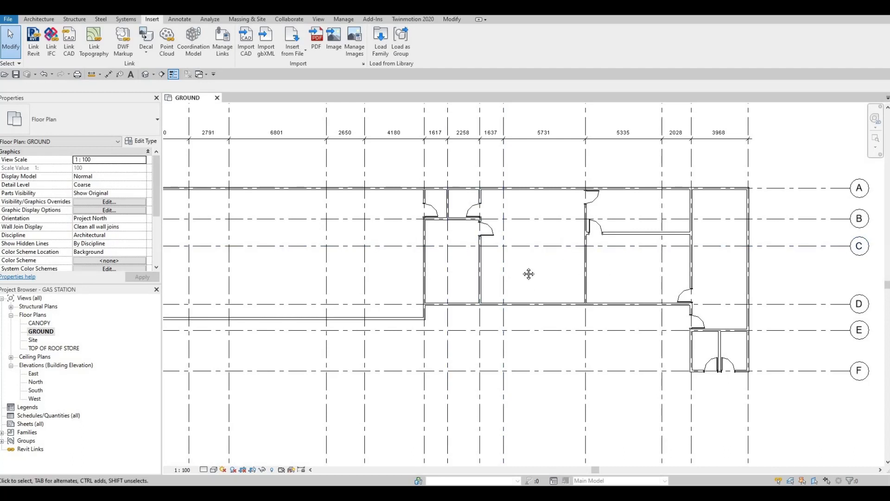
pyautogui.moveTo(587, 279); pyautogui.dragTo(513, 279, button='middle')
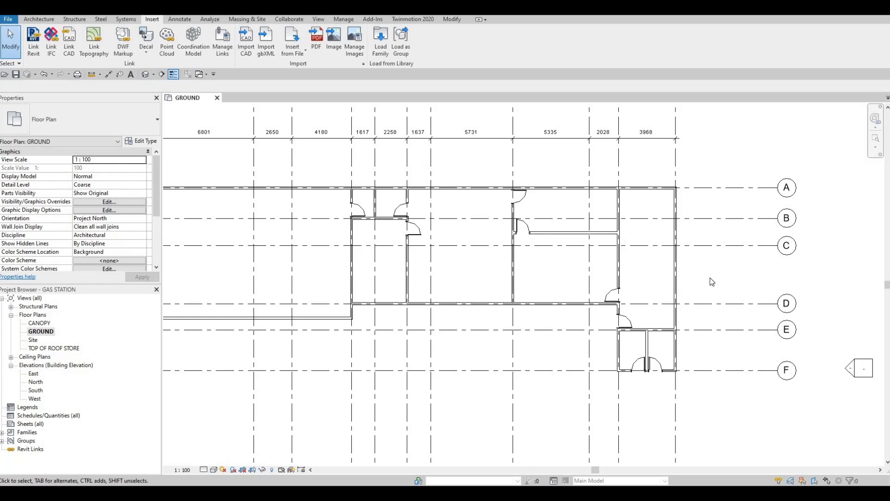
pyautogui.scroll(-3, 590, 267)
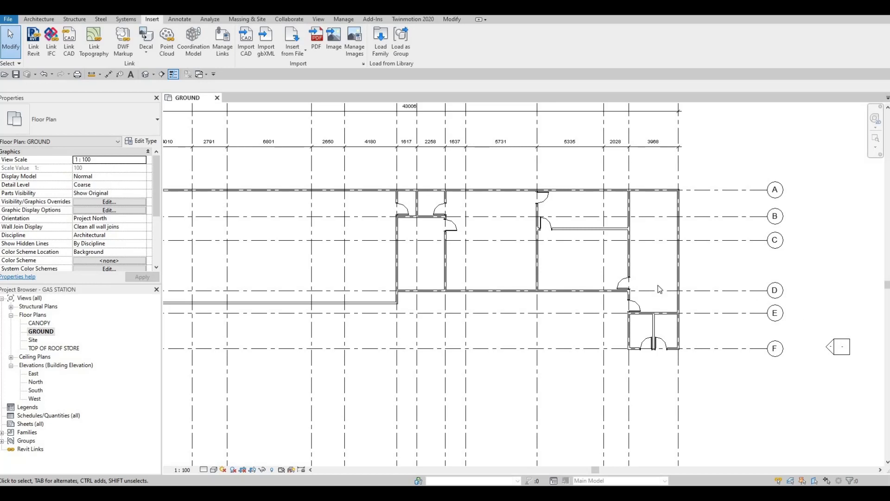
pyautogui.scroll(2, 659, 290)
pyautogui.press('Escape')
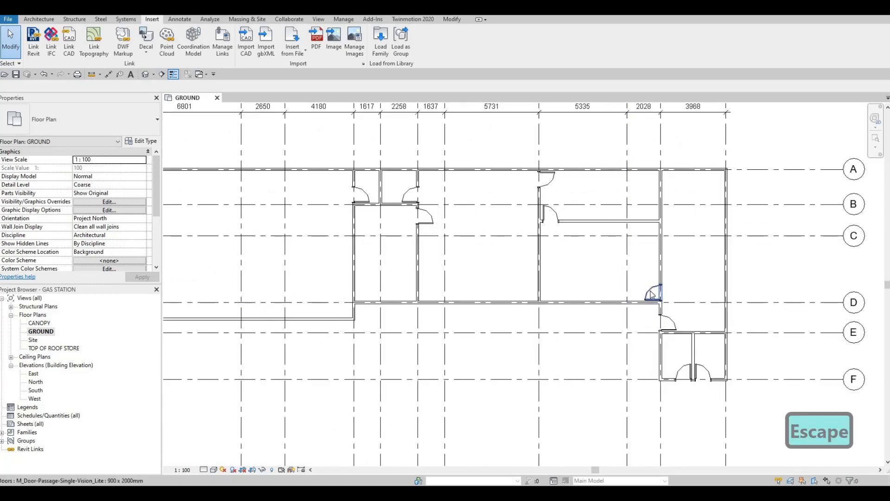
pyautogui.click(652, 294)
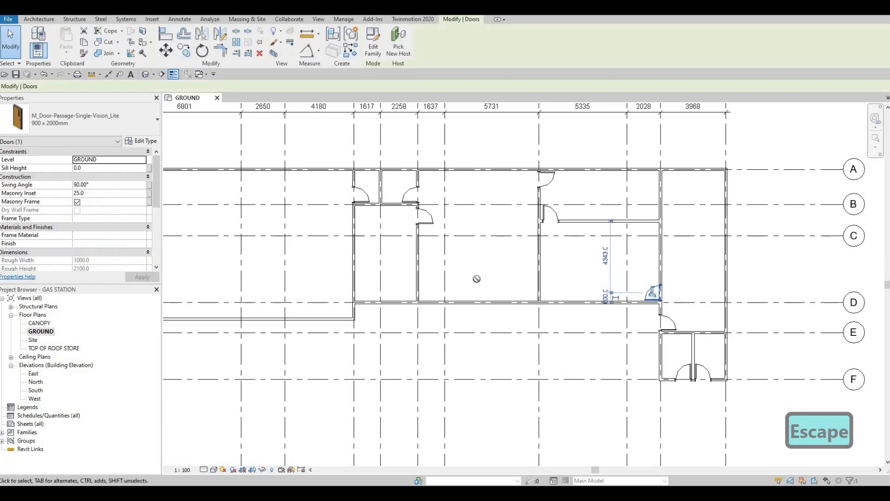
pyautogui.press('c')
pyautogui.press('s')
pyautogui.scroll(2, 538, 283)
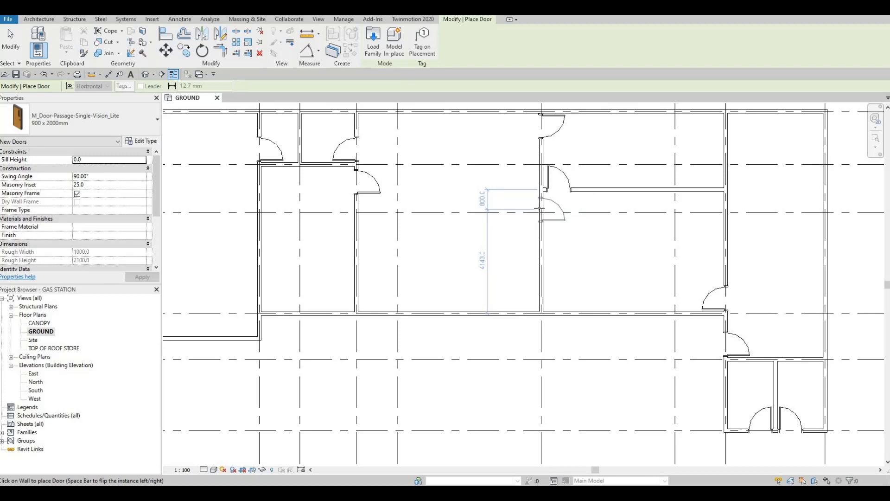
pyautogui.click(543, 207)
pyautogui.press('Escape')
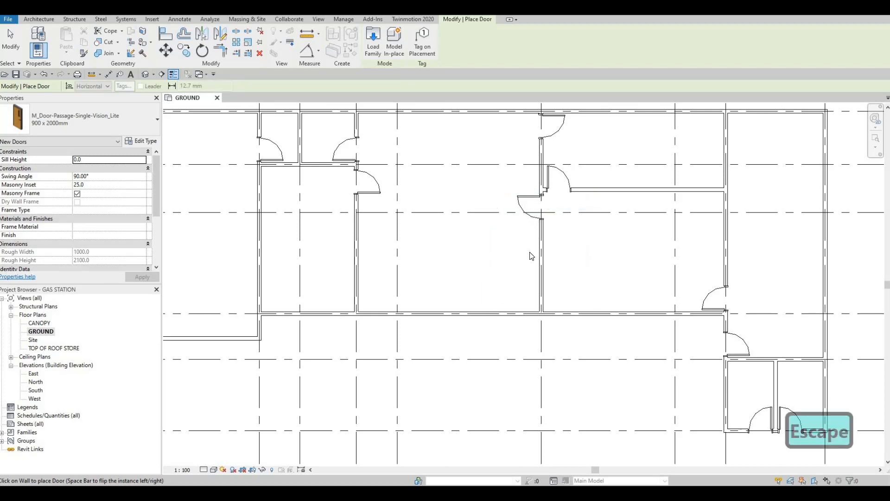
pyautogui.press('Escape')
pyautogui.press('Escape')
# - Review the whole ground floor plan, from the large room's exterior walls to the two small rooms at grid F
pyautogui.scroll(-2, 524, 255)
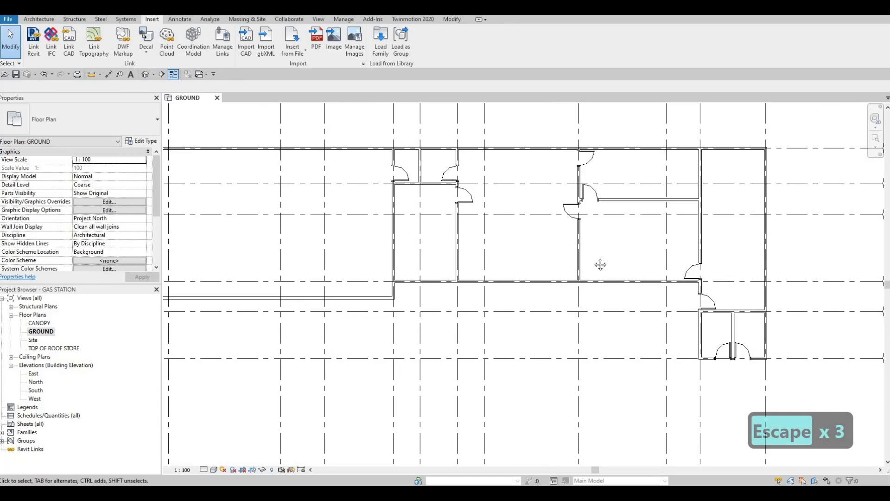
pyautogui.scroll(-5, 592, 264)
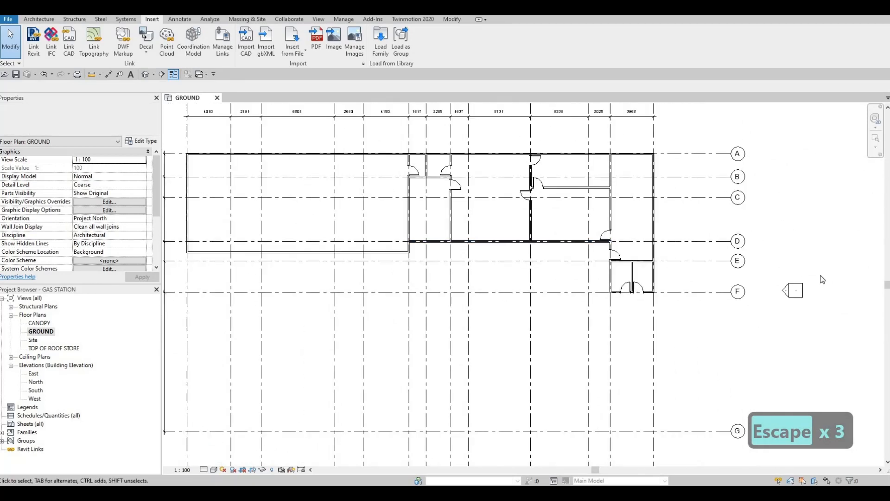
pyautogui.moveTo(657, 274); pyautogui.dragTo(674, 274, button='middle')
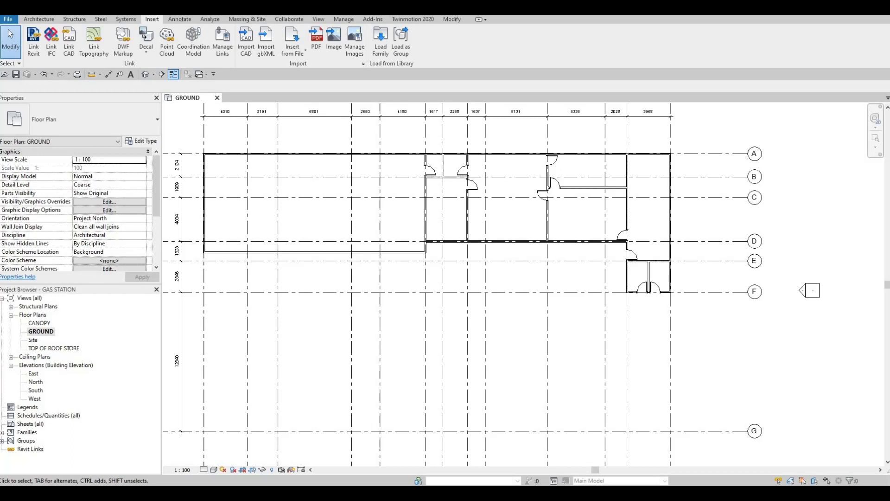
pyautogui.moveTo(507, 250); pyautogui.dragTo(593, 281, button='middle')
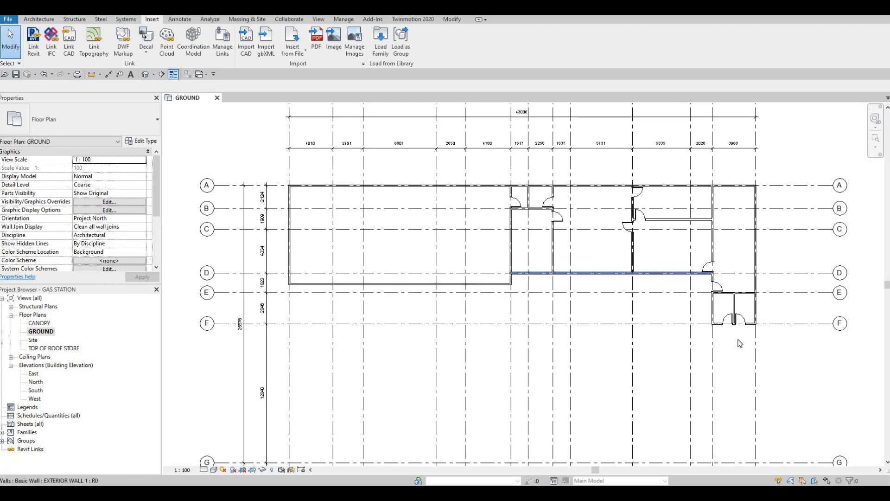
pyautogui.scroll(-1, 658, 259)
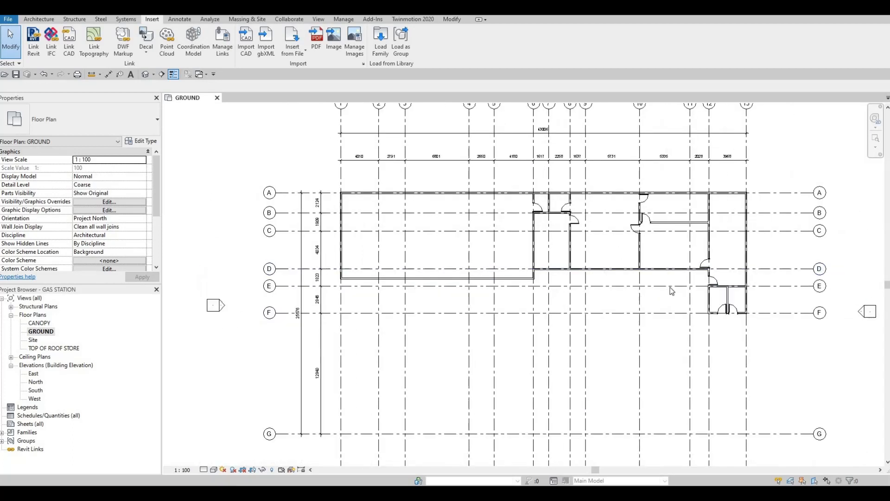
pyautogui.scroll(4, 672, 291)
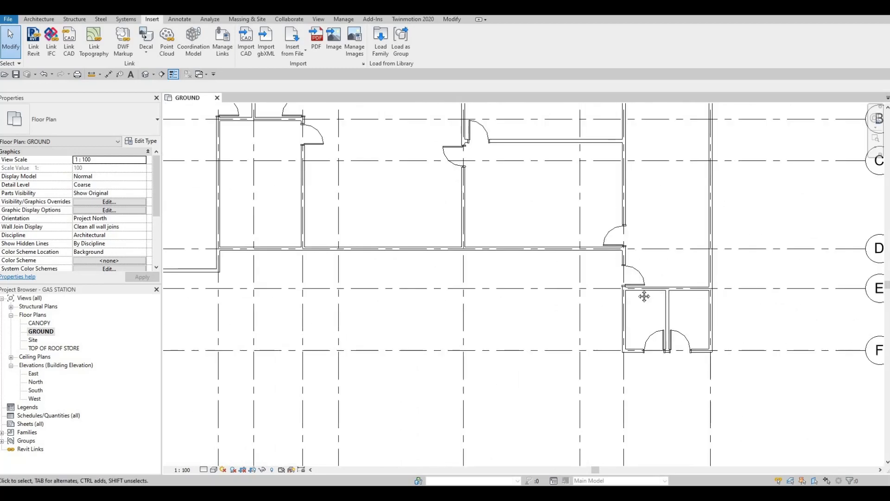
pyautogui.moveTo(644, 297); pyautogui.dragTo(742, 328, button='middle')
pyautogui.moveTo(502, 266); pyautogui.dragTo(606, 299, button='middle')
pyautogui.scroll(-2, 606, 298)
pyautogui.moveTo(248, 176); pyautogui.dragTo(328, 176, button='middle')
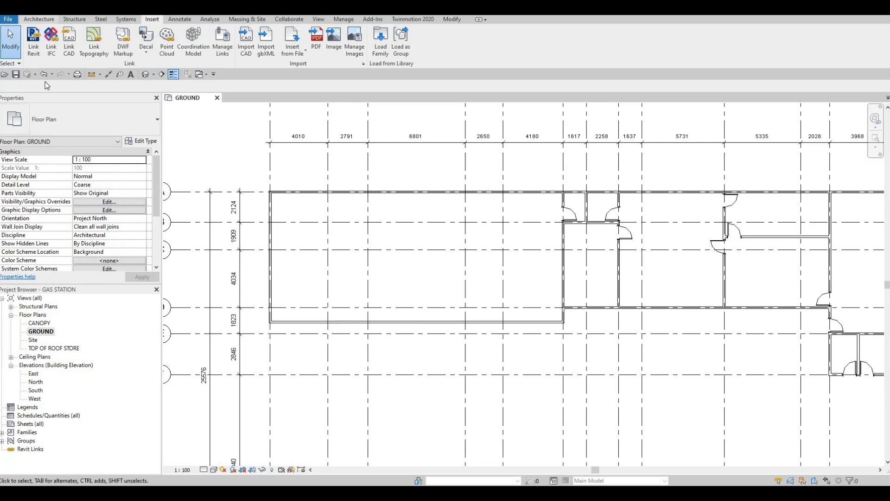
# - Draw a Curtain Wall about 3360 mm long in the grid 1 exterior wall, from between grids C and D to just short of the corner, flipped inward
pyautogui.click(37, 19)
pyautogui.press('w')
pyautogui.press('a')
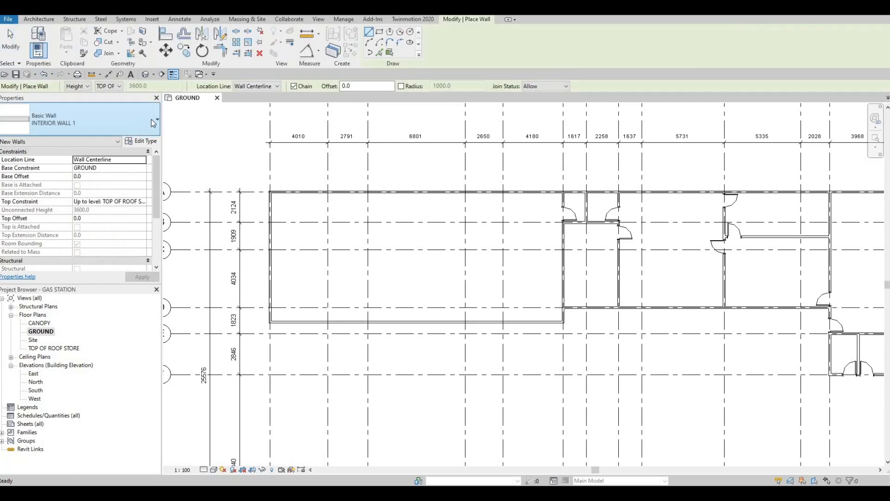
pyautogui.click(143, 130)
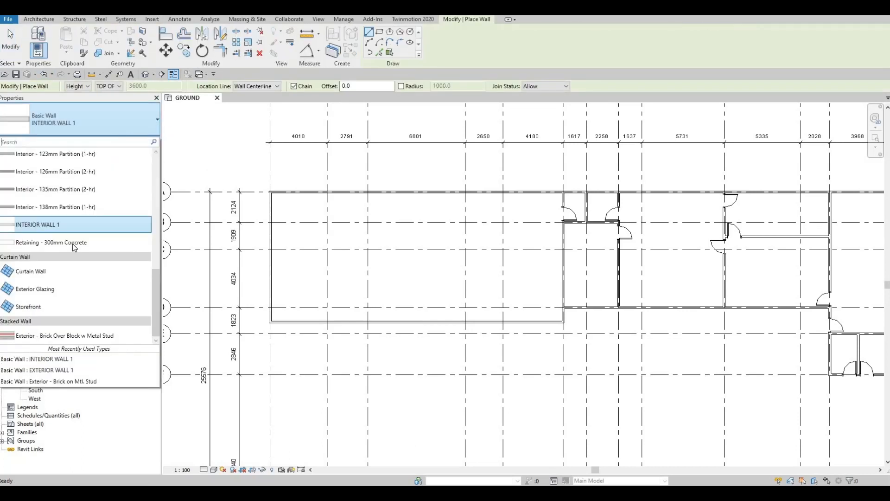
pyautogui.click(48, 273)
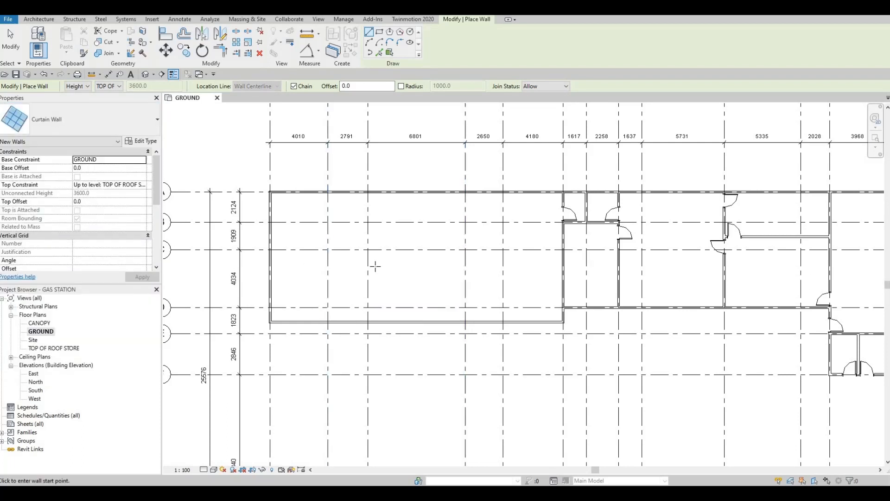
pyautogui.scroll(5, 275, 272)
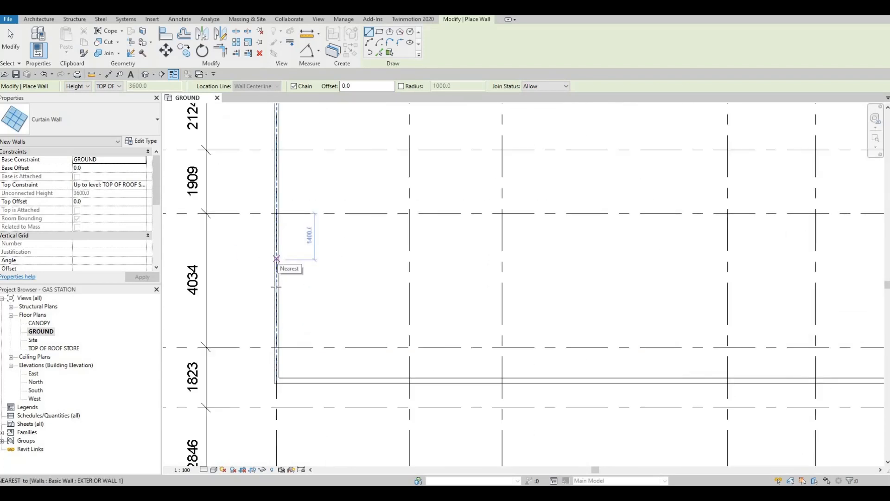
pyautogui.click(277, 259)
pyautogui.scroll(5, 285, 265)
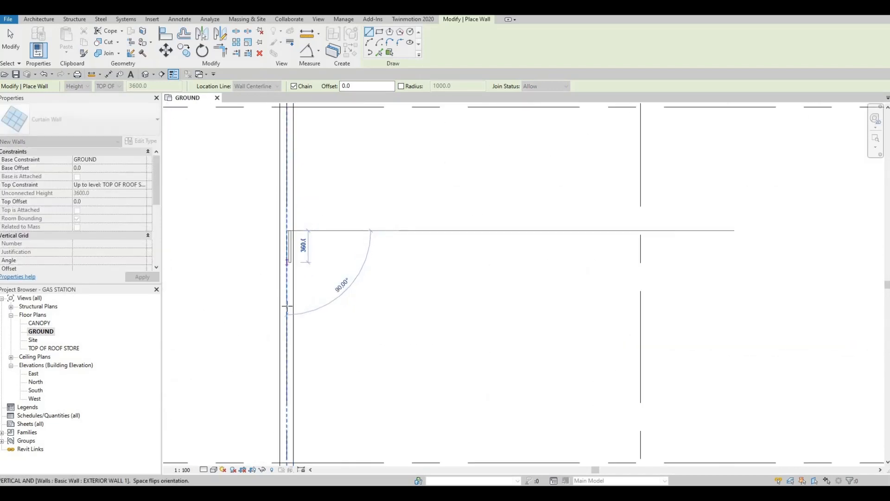
pyautogui.scroll(3, 304, 263)
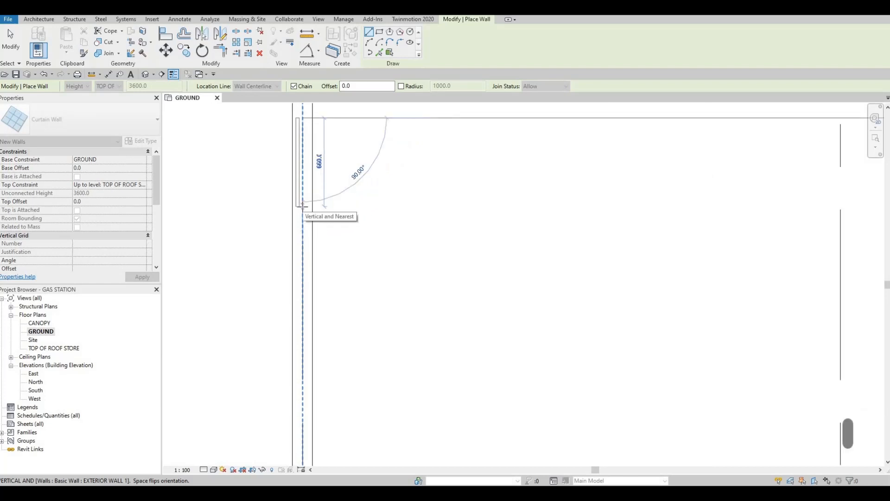
pyautogui.press('space')
pyautogui.scroll(-4, 310, 304)
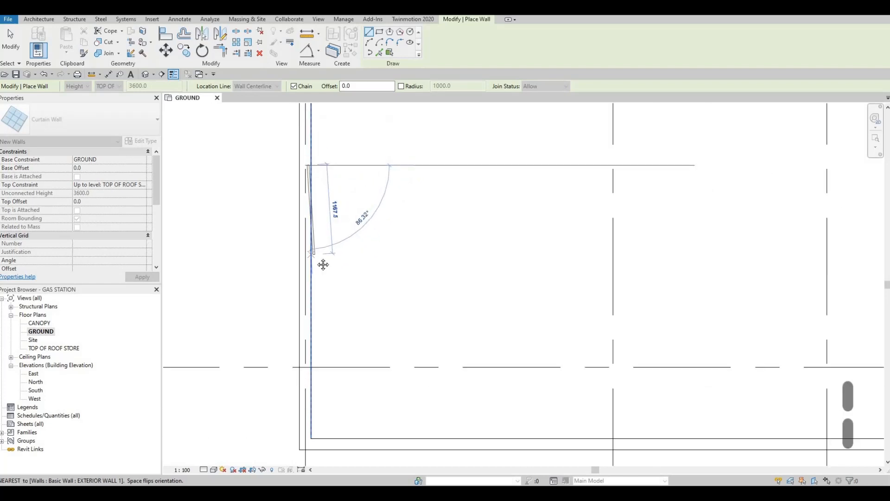
pyautogui.scroll(2, 318, 344)
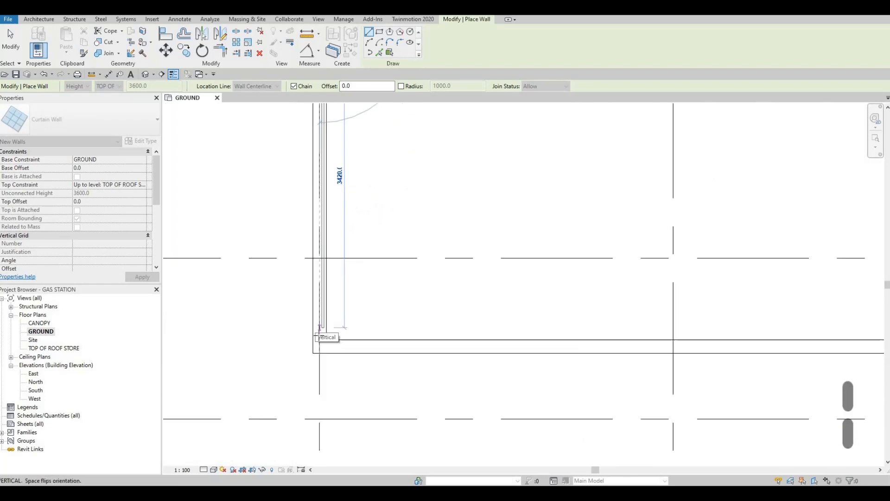
pyautogui.click(308, 324)
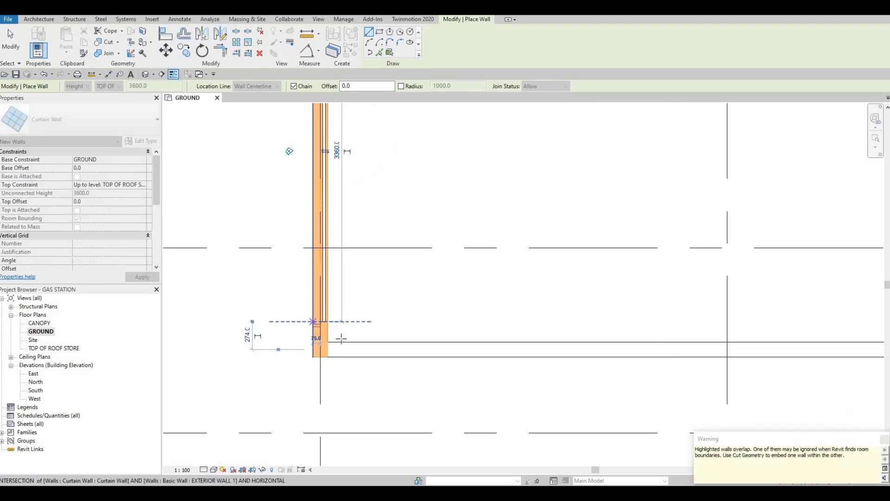
pyautogui.press('Escape')
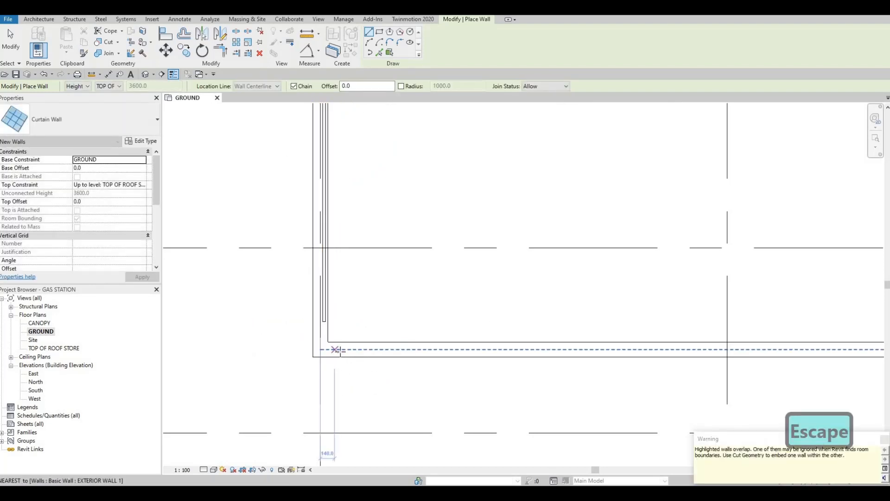
# - Draw a curtain wall in the large room's exterior wall between grids D and E, from just past grid 1 to just short of grid 6
pyautogui.moveTo(325, 329); pyautogui.dragTo(320, 329, button='middle')
pyautogui.scroll(-5, 441, 343)
pyautogui.moveTo(473, 329); pyautogui.dragTo(313, 309, button='middle')
pyautogui.scroll(-1, 320, 311)
pyautogui.moveTo(547, 313); pyautogui.dragTo(351, 287, button='middle')
pyautogui.moveTo(566, 326); pyautogui.dragTo(379, 326, button='middle')
pyautogui.scroll(-1, 379, 325)
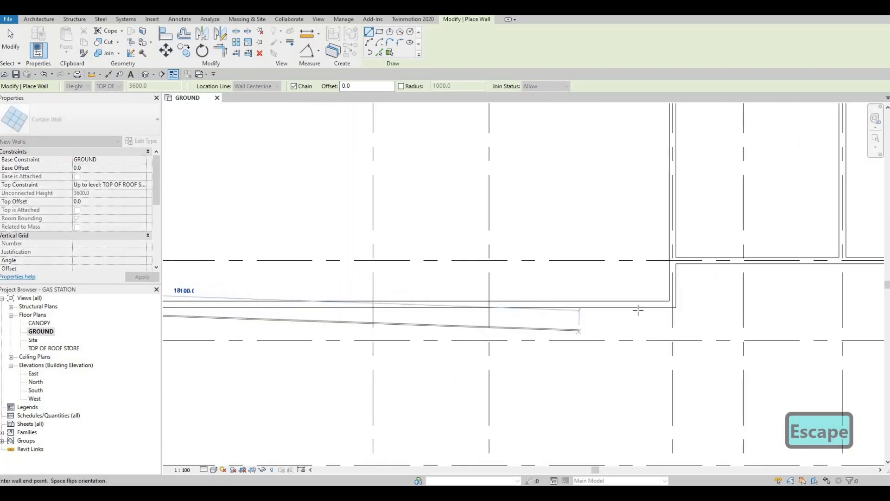
pyautogui.moveTo(639, 310); pyautogui.dragTo(557, 310, button='middle')
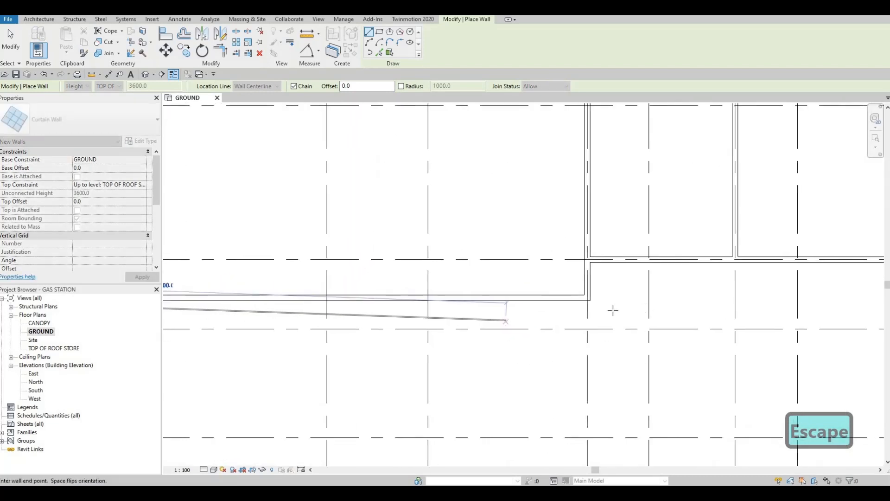
pyautogui.scroll(2, 547, 304)
pyautogui.click(592, 296)
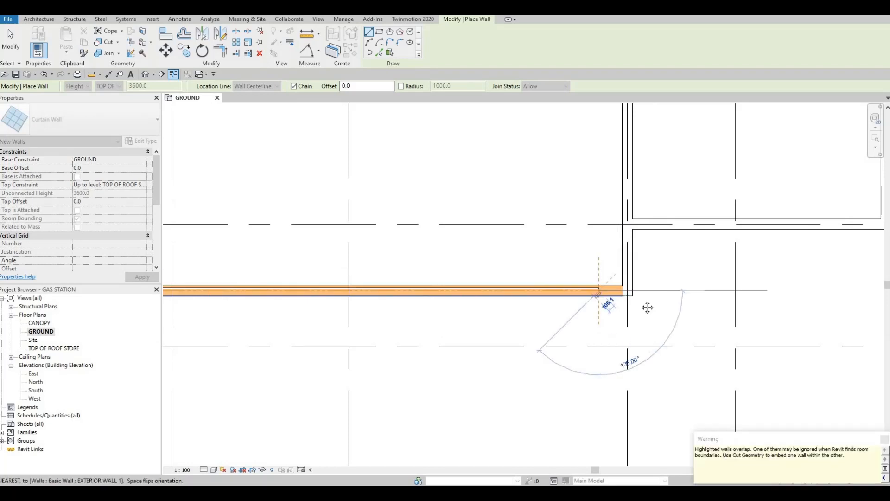
pyautogui.scroll(-1, 589, 290)
pyautogui.press('Escape')
# - Draw a curtain wall in the grid D exterior wall, from just past grid 6 to just short of grid 8
pyautogui.moveTo(682, 298); pyautogui.dragTo(530, 342, button='middle')
pyautogui.moveTo(479, 284); pyautogui.dragTo(423, 294, button='middle')
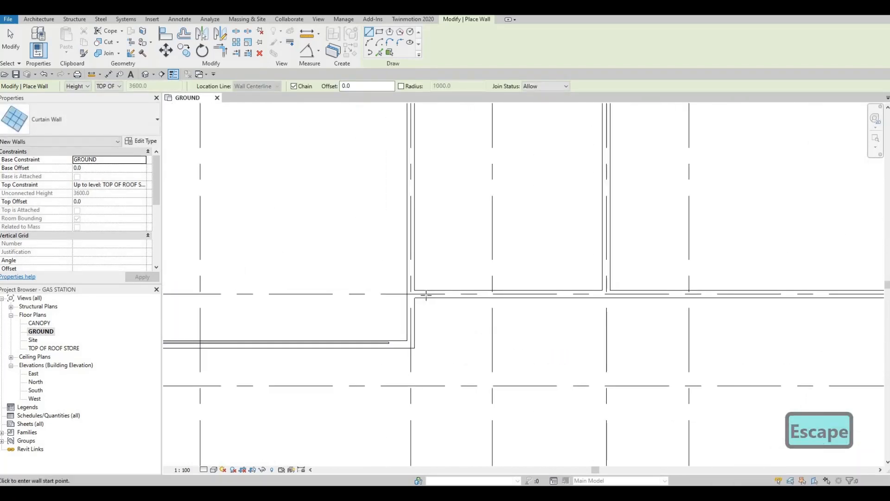
pyautogui.click(425, 294)
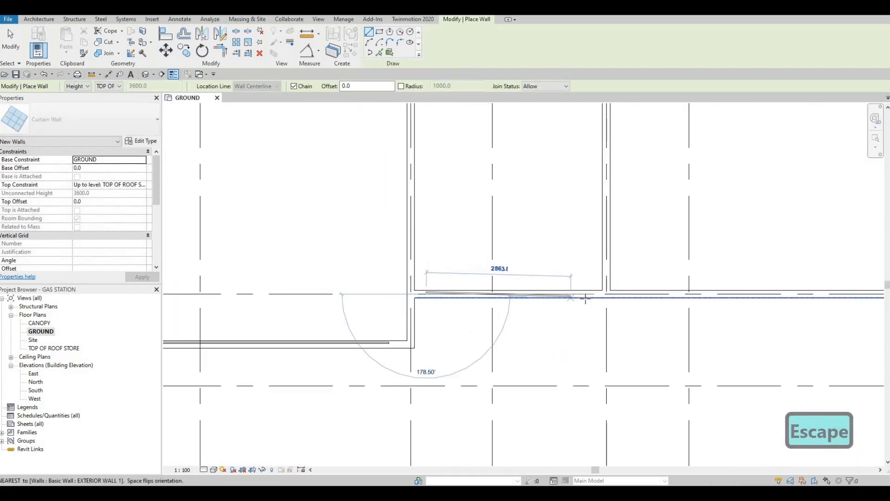
pyautogui.click(588, 293)
# - Draw a curtain wall in the grid D exterior wall, from just past the grid 8 partition to just short of grid 10
pyautogui.moveTo(625, 293); pyautogui.dragTo(482, 295, button='middle')
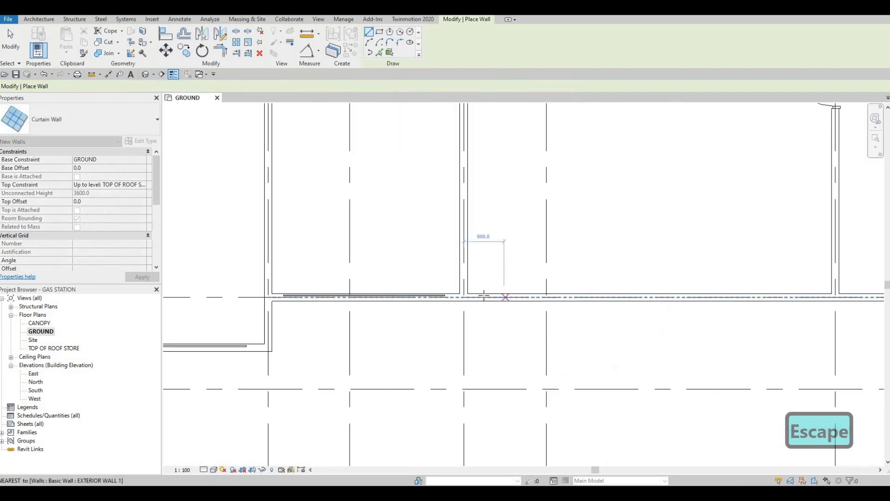
pyautogui.click(479, 297)
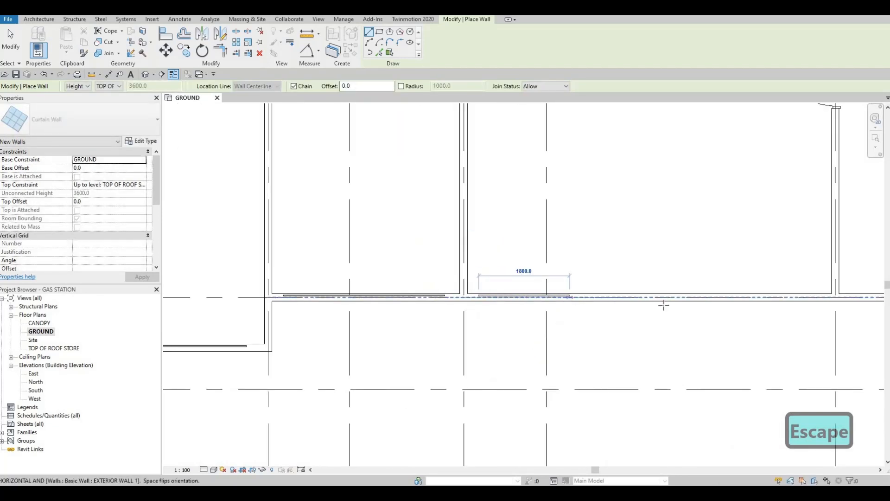
pyautogui.moveTo(622, 306); pyautogui.dragTo(517, 305, button='middle')
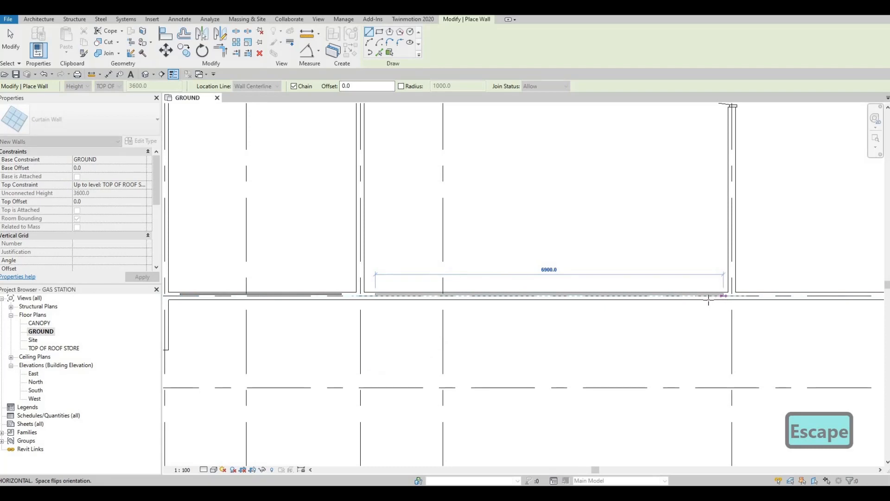
pyautogui.click(702, 295)
pyautogui.scroll(-3, 614, 318)
pyautogui.moveTo(775, 329); pyautogui.dragTo(521, 314, button='middle')
pyautogui.scroll(-1, 675, 335)
pyautogui.press('Escape')
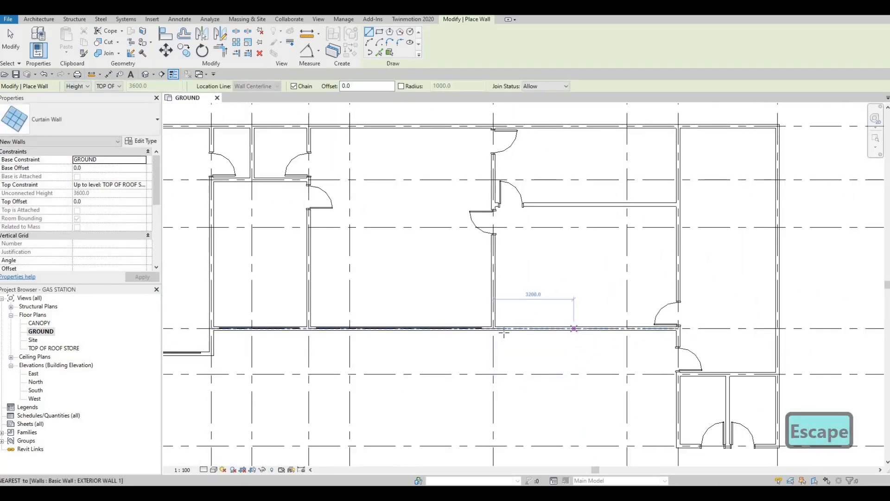
# - Draw a curtain wall about 6100 mm long in the grid D exterior wall, from just past grid 10 to just short of the grid 12 partition
pyautogui.scroll(4, 485, 337)
pyautogui.click(486, 338)
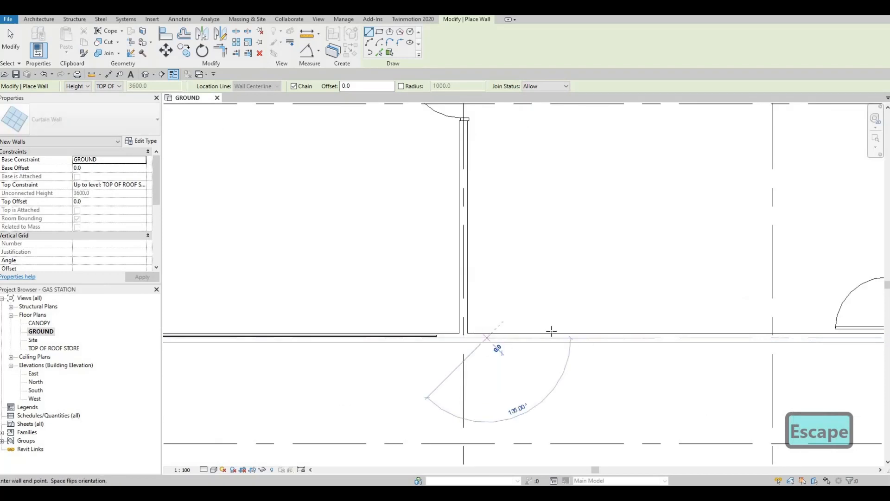
pyautogui.moveTo(724, 337); pyautogui.dragTo(577, 322, button='middle')
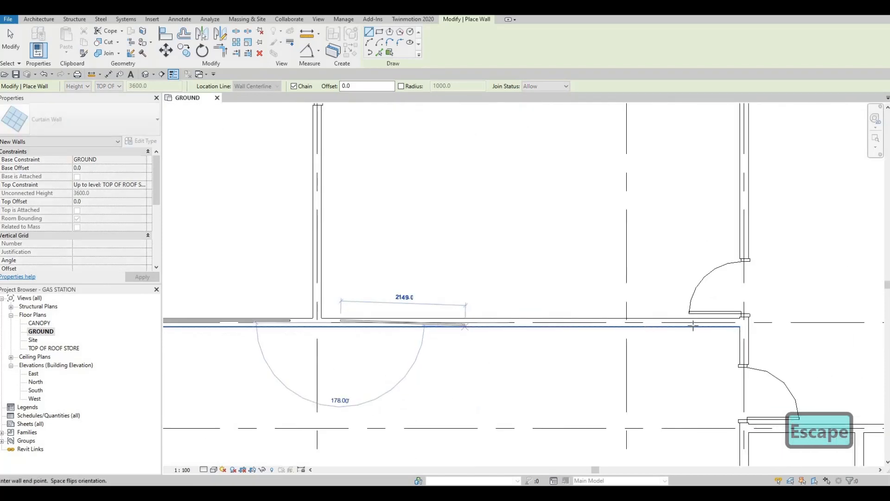
pyautogui.click(675, 306)
pyautogui.press('Escape')
pyautogui.scroll(-3, 627, 302)
pyautogui.moveTo(628, 302); pyautogui.dragTo(599, 321, button='middle')
pyautogui.scroll(-3, 636, 298)
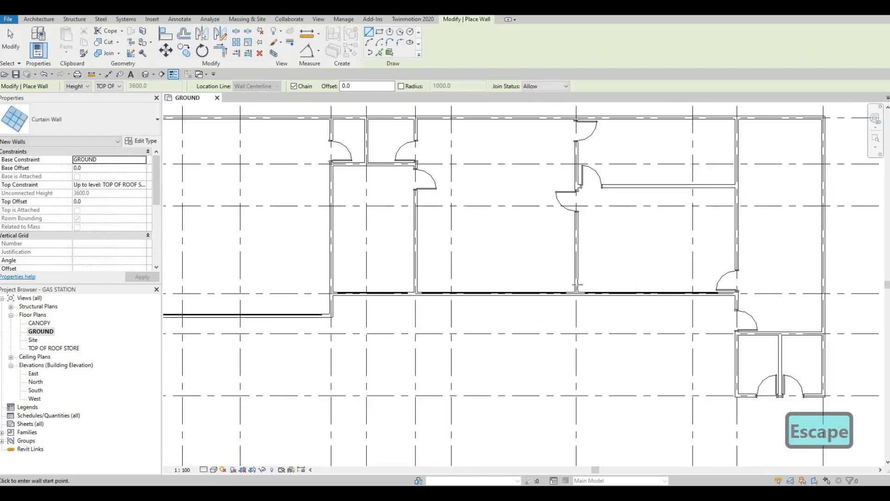
pyautogui.scroll(-2, 614, 286)
pyautogui.moveTo(614, 287); pyautogui.dragTo(579, 332, button='middle')
pyautogui.moveTo(678, 283); pyautogui.dragTo(696, 284, button='middle')
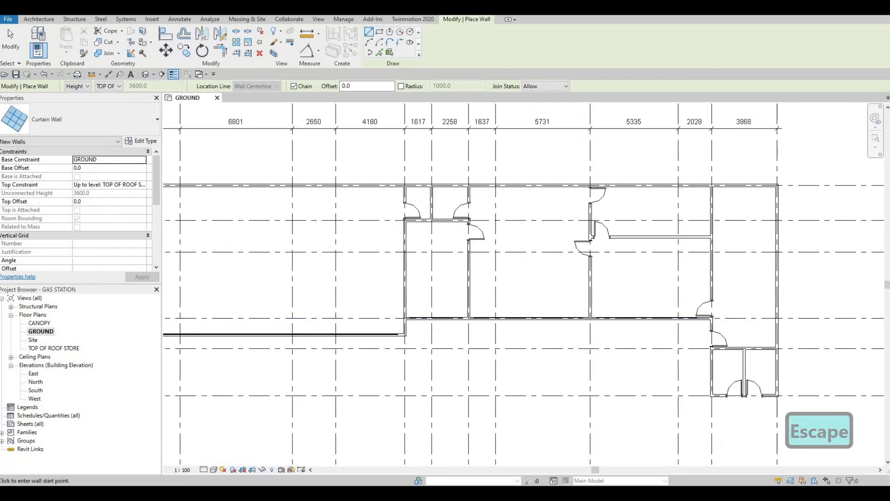
pyautogui.moveTo(630, 244); pyautogui.dragTo(636, 245, button='middle')
pyautogui.press('Escape')
# - Cut the grid 1 exterior wall with the curtain wall embedded in it, using Cut Geometry
pyautogui.moveTo(515, 239); pyautogui.dragTo(713, 201, button='middle')
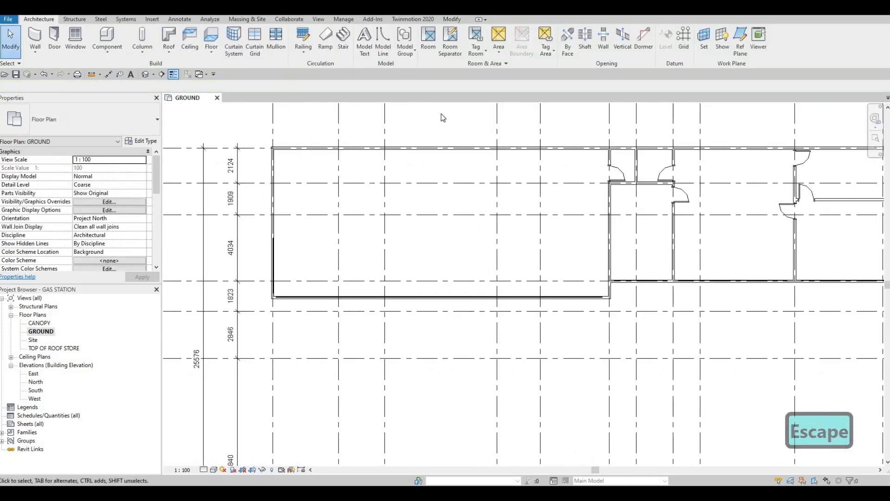
pyautogui.click(453, 20)
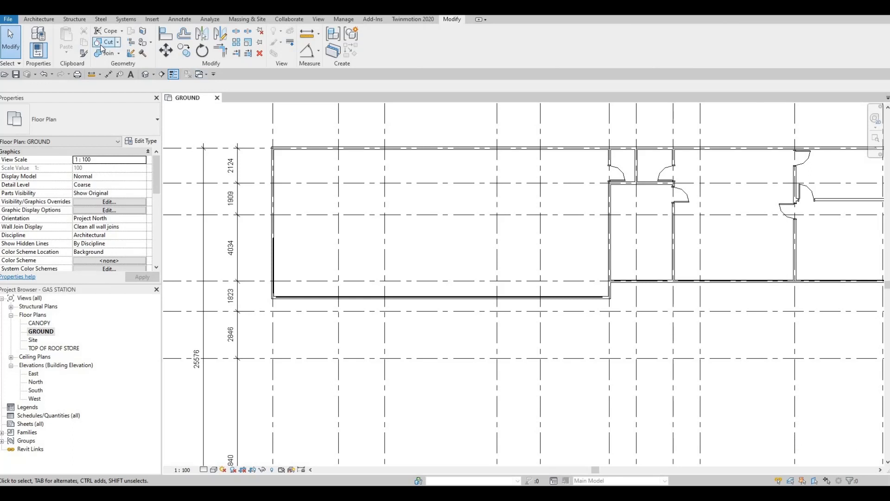
pyautogui.click(105, 41)
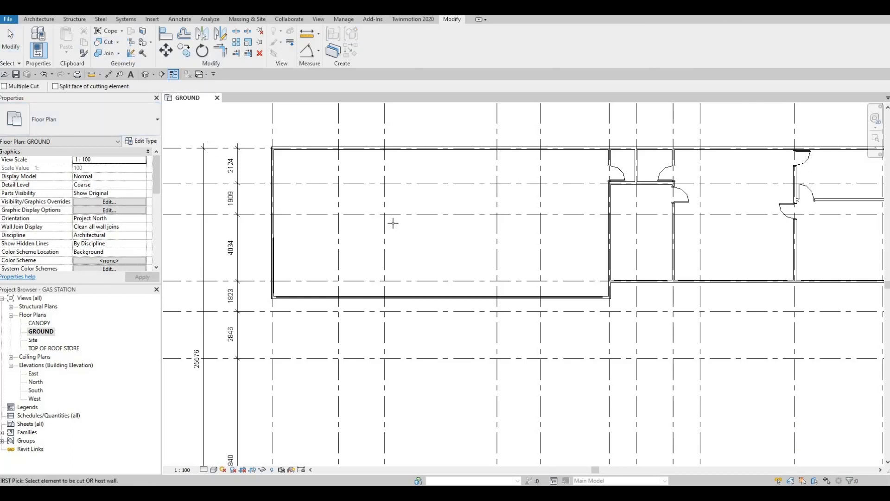
pyautogui.scroll(-2, 392, 223)
pyautogui.scroll(6, 387, 214)
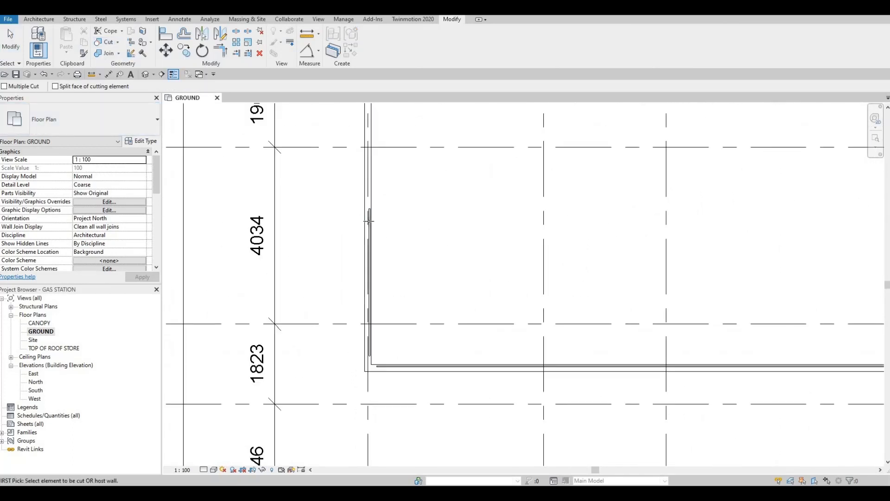
pyautogui.scroll(2, 371, 218)
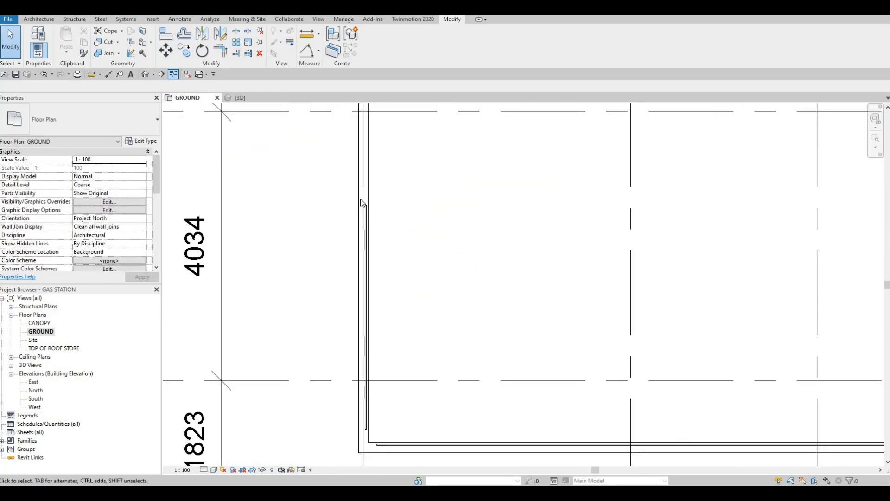
pyautogui.click(102, 43)
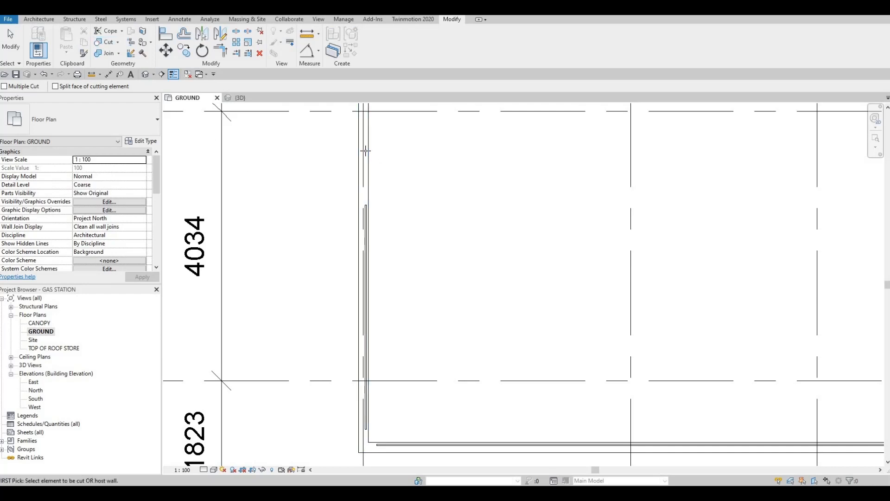
pyautogui.click(366, 211)
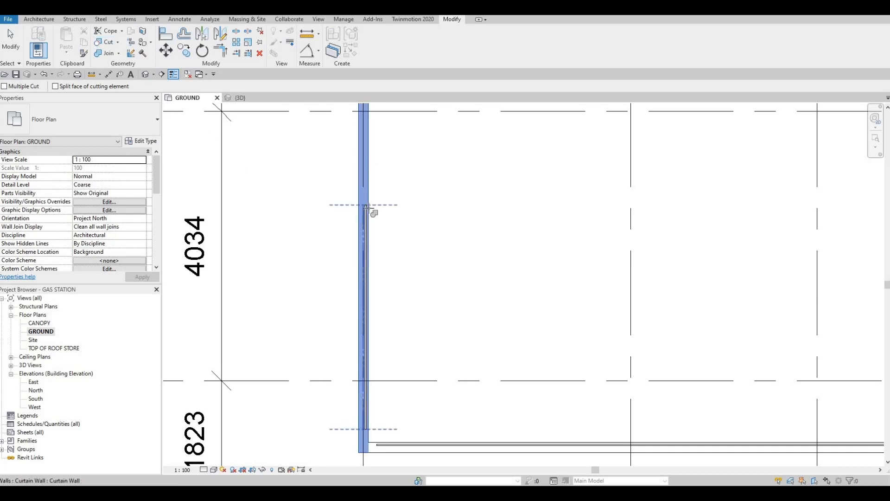
pyautogui.click(367, 211)
# - Cut the large room's exterior wall between grids D and E with its curtain wall
pyautogui.moveTo(489, 448); pyautogui.dragTo(426, 374, button='middle')
pyautogui.click(429, 370)
pyautogui.click(429, 370)
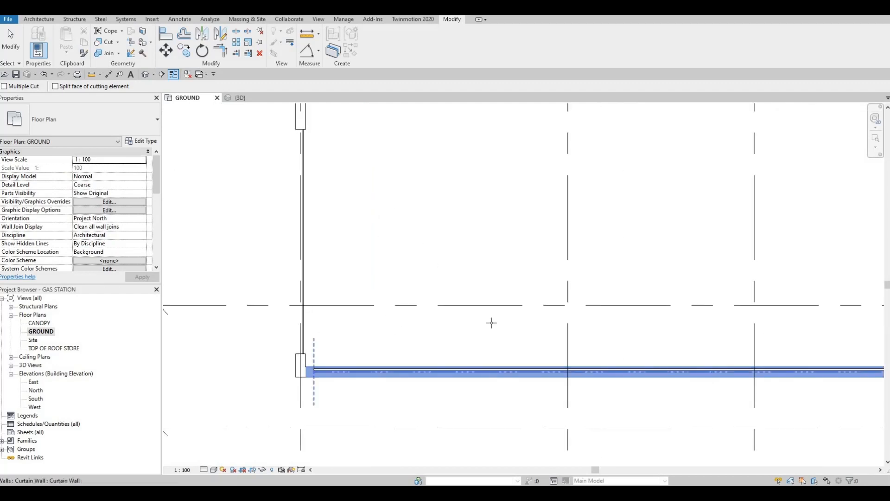
# - Cut the grid D exterior wall with the short curtain wall between grids 6 and 8
pyautogui.scroll(-4, 464, 302)
pyautogui.moveTo(618, 313); pyautogui.dragTo(352, 282, button='middle')
pyautogui.scroll(-1, 621, 313)
pyautogui.moveTo(629, 261); pyautogui.dragTo(366, 252, button='middle')
pyautogui.scroll(1, 489, 258)
pyautogui.click(491, 253)
pyautogui.click(534, 253)
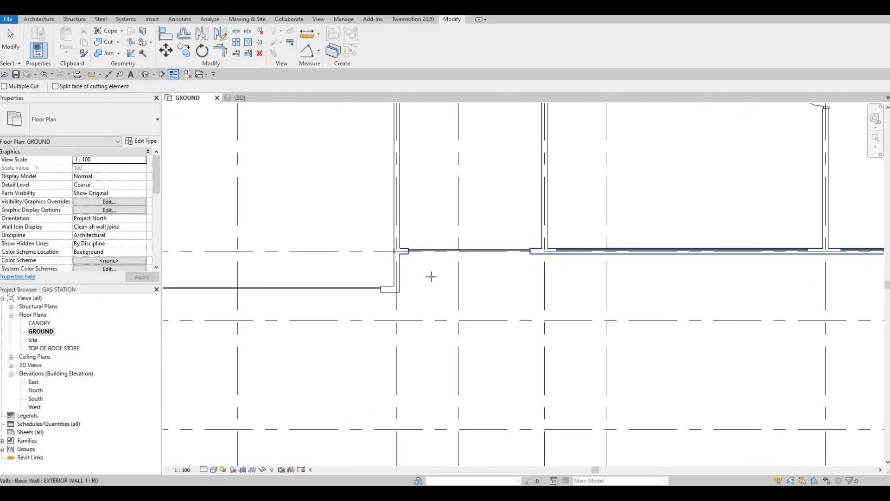
# - Cut the grid D exterior wall with the two remaining curtain walls, between grids 8 and 10 and between grids 10 and 12
pyautogui.moveTo(691, 253); pyautogui.dragTo(507, 266, button='middle')
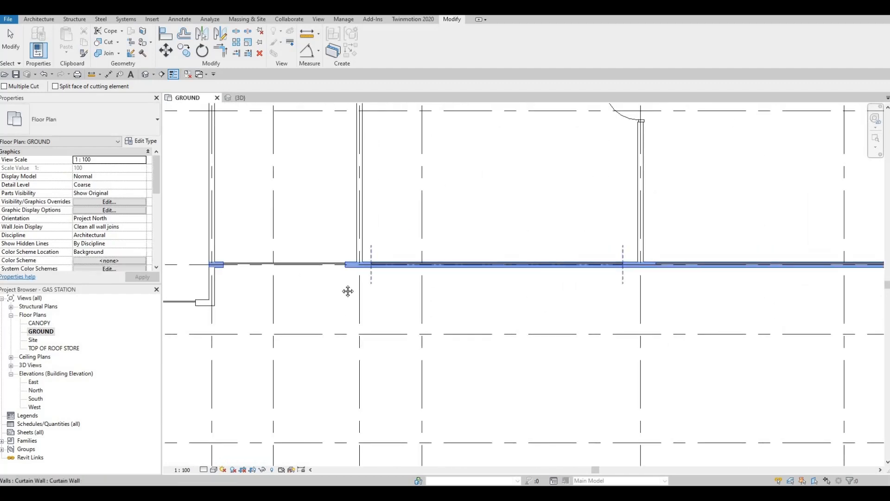
pyautogui.moveTo(760, 272); pyautogui.dragTo(550, 276, button='middle')
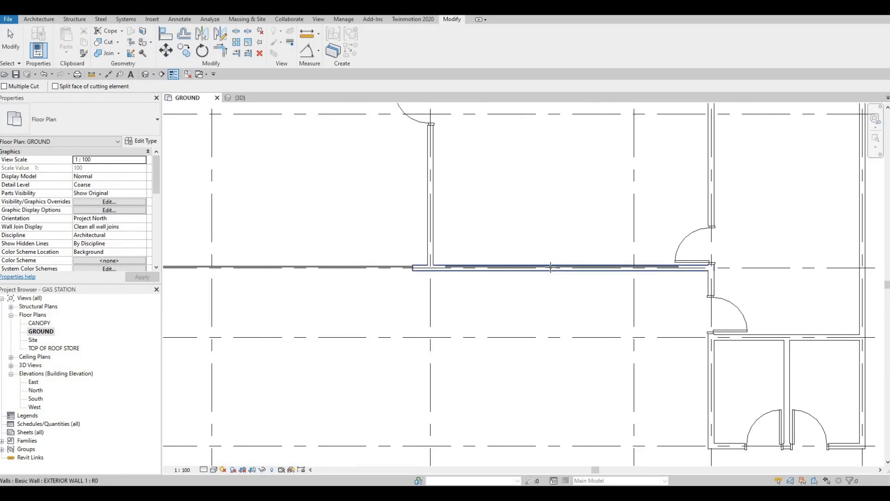
pyautogui.click(553, 269)
pyautogui.click(568, 257)
pyautogui.scroll(-2, 510, 318)
pyautogui.moveTo(511, 319); pyautogui.dragTo(551, 278, button='middle')
pyautogui.scroll(-2, 551, 277)
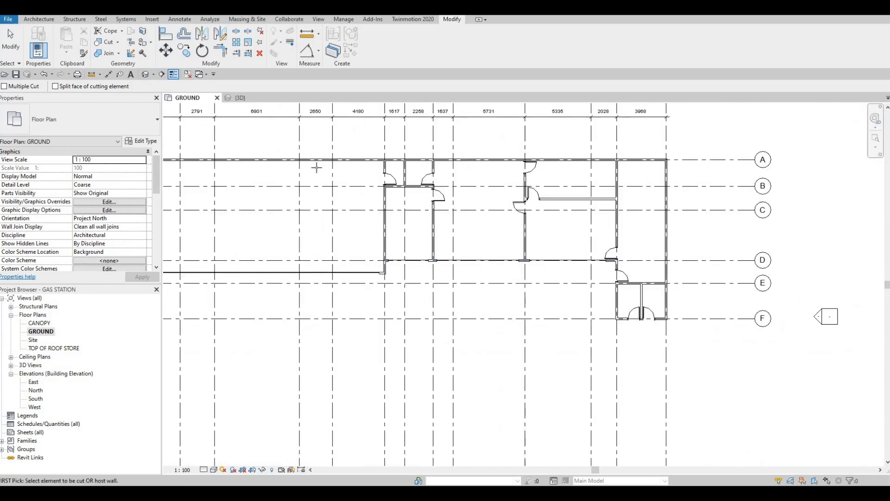
# - In the 3D view, raise the base of the grid 1 curtain wall to an offset of about 415 mm above GROUND
pyautogui.moveTo(316, 168); pyautogui.dragTo(352, 179, button='middle')
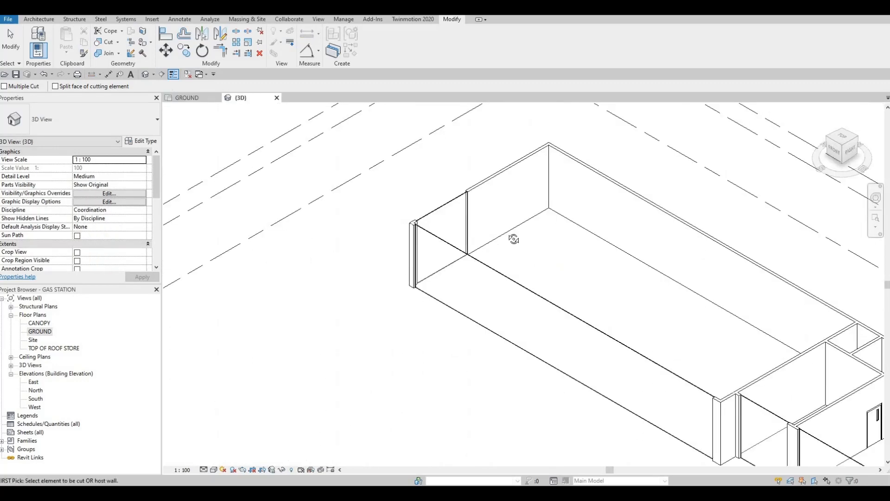
pyautogui.keyDown('shift'); pyautogui.moveTo(527, 288); pyautogui.dragTo(522, 366, button='middle'); pyautogui.keyUp('shift')
pyautogui.scroll(-2, 535, 293)
pyautogui.press('Escape')
pyautogui.press('Escape')
pyautogui.scroll(3, 540, 366)
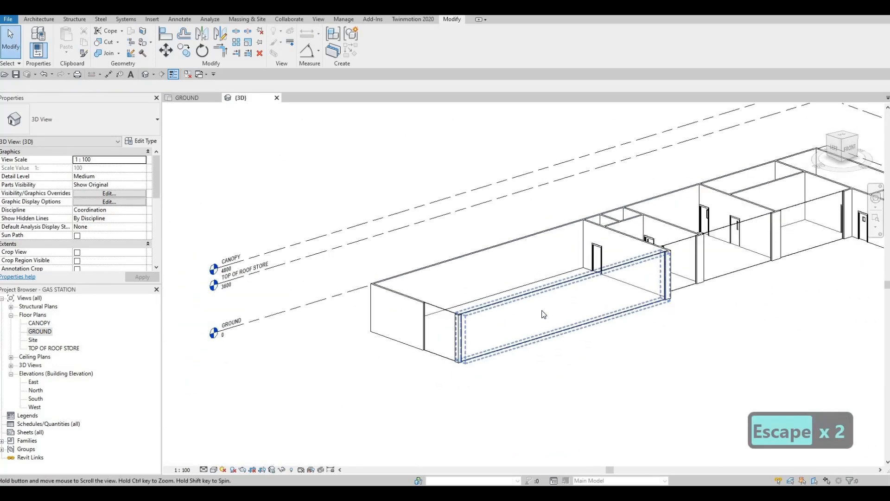
pyautogui.scroll(2, 403, 311)
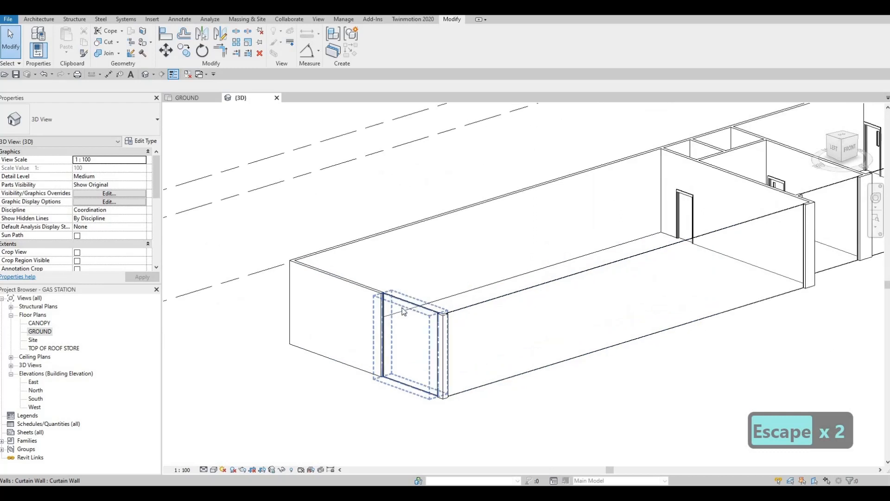
pyautogui.click(409, 393)
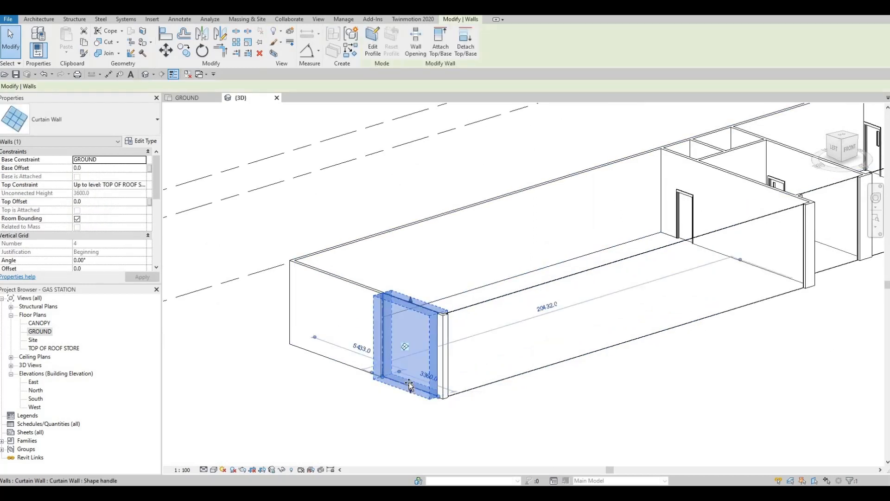
pyautogui.moveTo(410, 391); pyautogui.dragTo(431, 370)
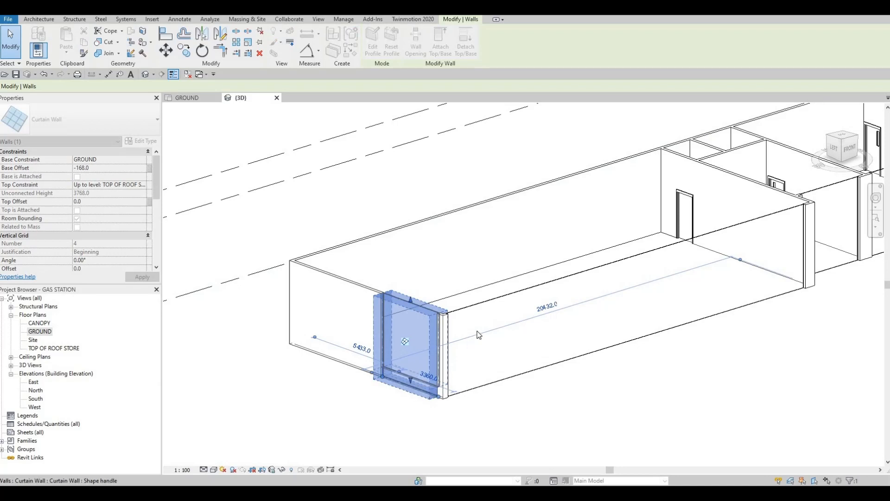
pyautogui.press('Escape')
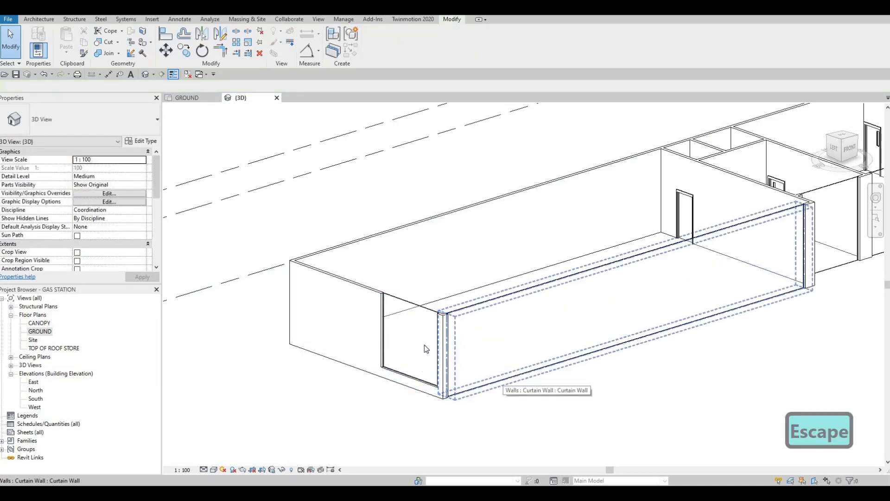
# - Lower the top of the grid 1 curtain wall so a strip of exterior wall remains above it
pyautogui.click(410, 300)
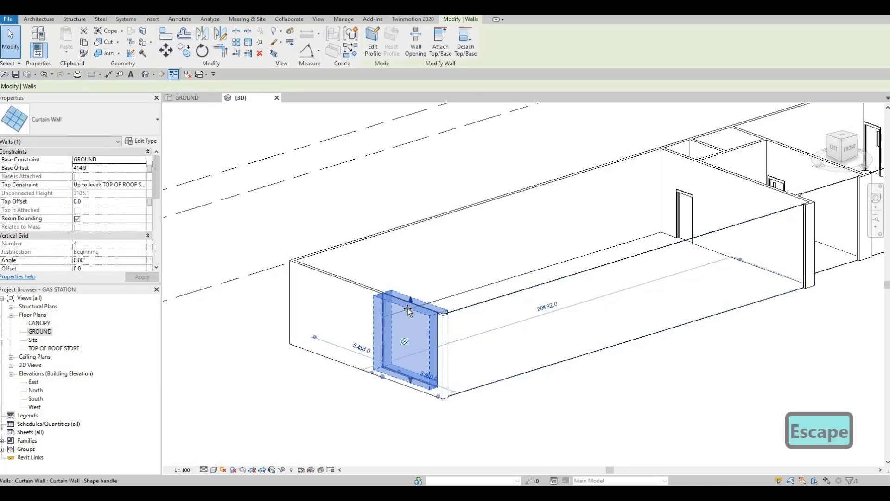
pyautogui.moveTo(406, 312); pyautogui.dragTo(407, 316)
pyautogui.press('Escape')
pyautogui.press('Escape')
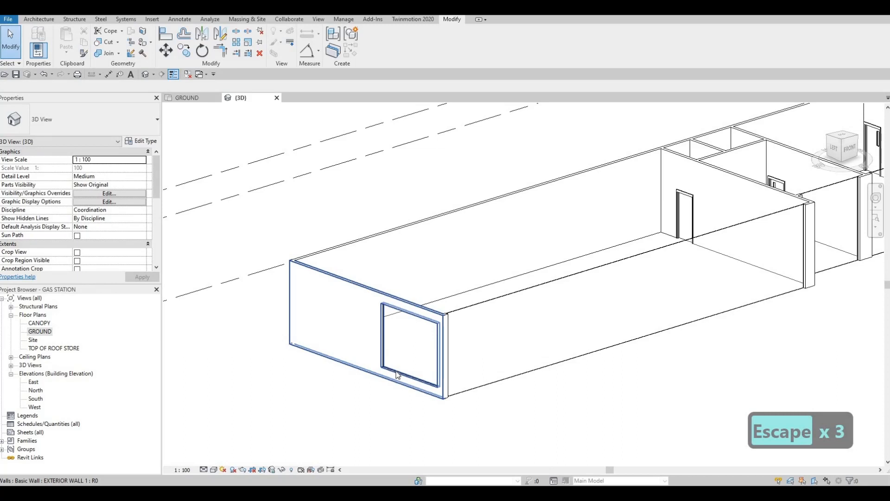
pyautogui.press('a')
pyautogui.press('l')
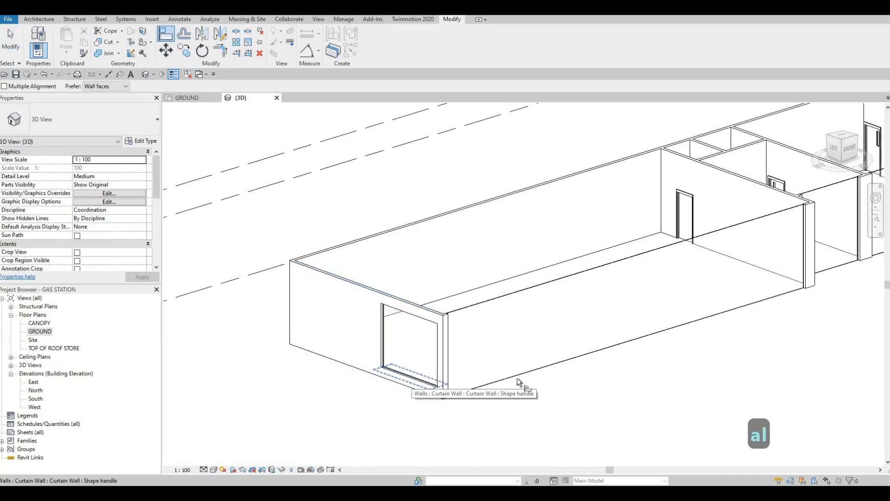
pyautogui.click(412, 375)
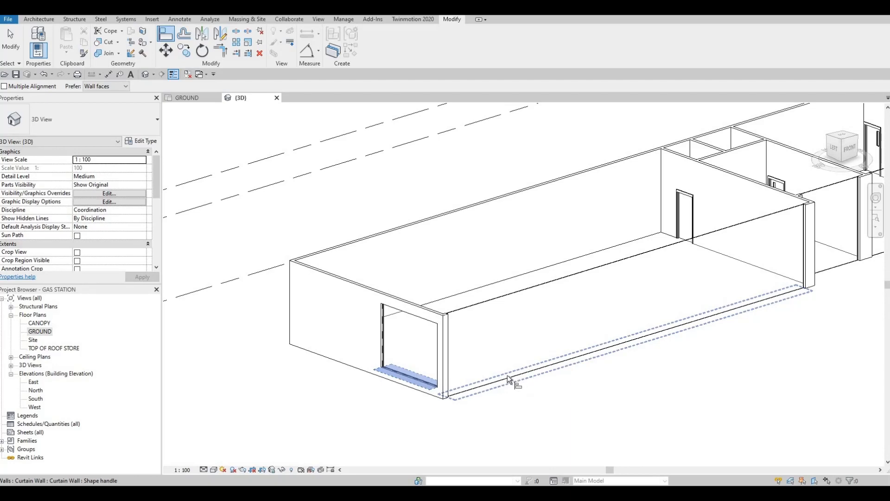
pyautogui.press('Escape')
pyautogui.press('Escape')
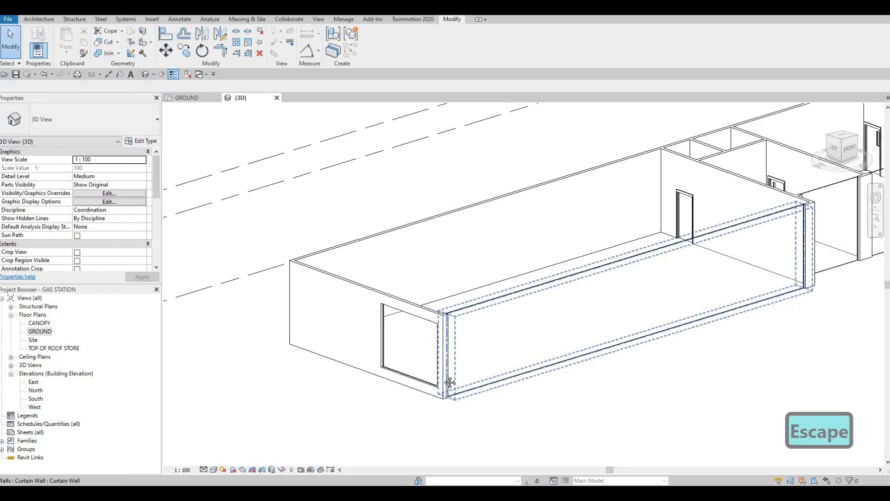
pyautogui.scroll(-2, 550, 355)
pyautogui.moveTo(559, 365); pyautogui.dragTo(550, 374, button='middle')
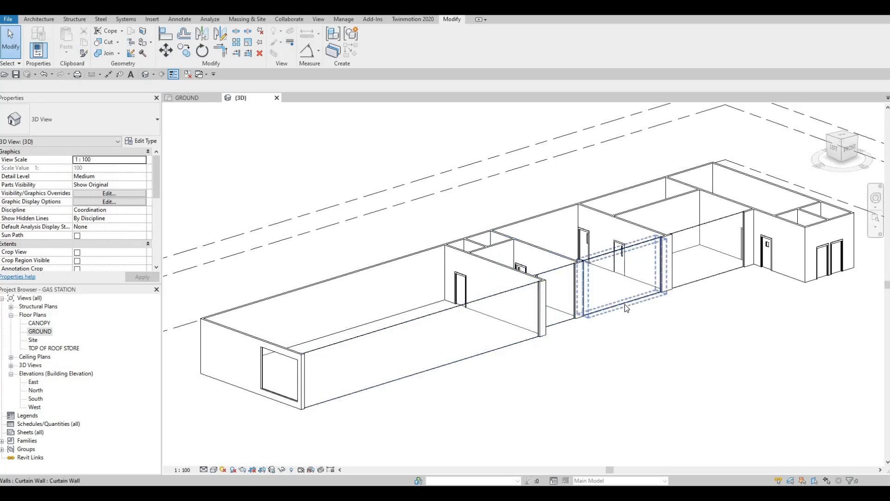
# - Align the base of the curtain wall between grids 6 and 8 with the raised base of the grid 1 curtain wall
pyautogui.moveTo(331, 363); pyautogui.dragTo(442, 332, button='middle')
pyautogui.press('Escape')
pyautogui.press('Escape')
pyautogui.press('a')
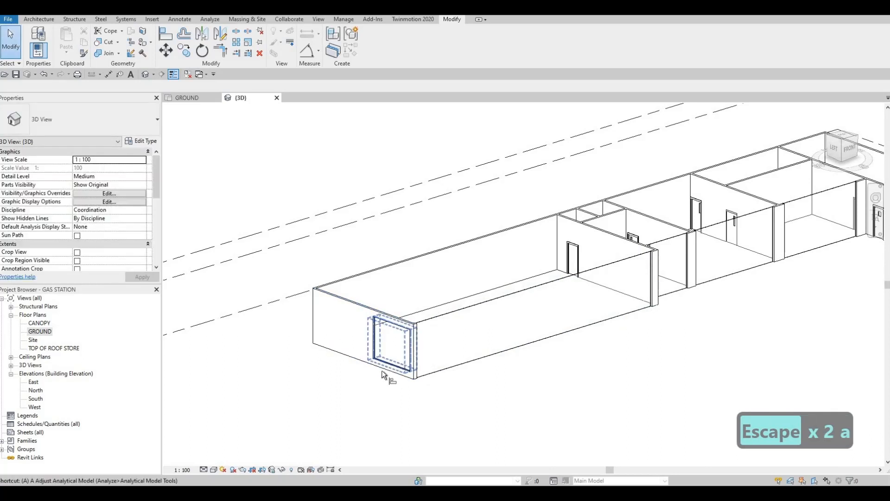
pyautogui.press('l')
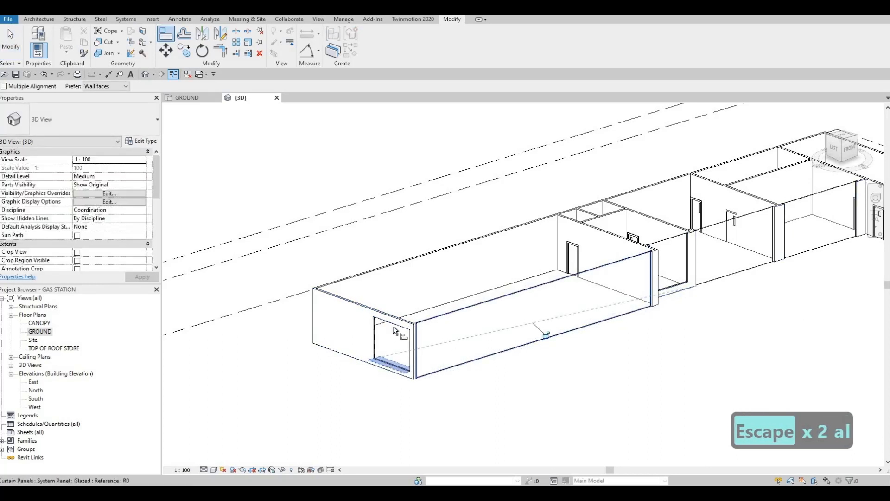
# - Align the tops of the large room's front curtain wall and the three grid D curtain walls with the top of the grid 1 curtain wall
pyautogui.click(458, 310)
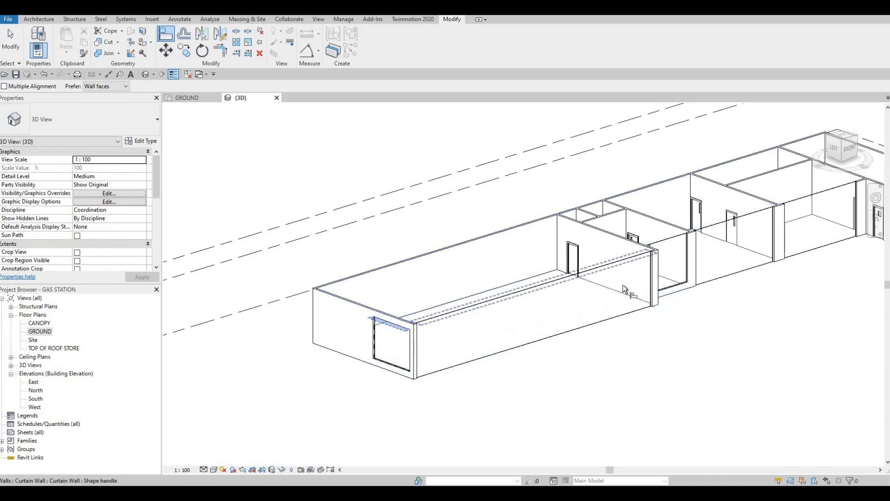
pyautogui.click(641, 265)
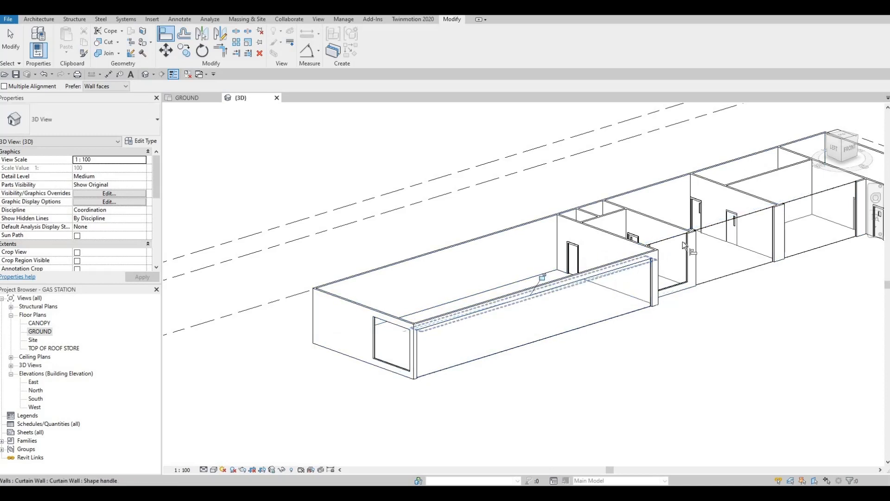
pyautogui.click(639, 265)
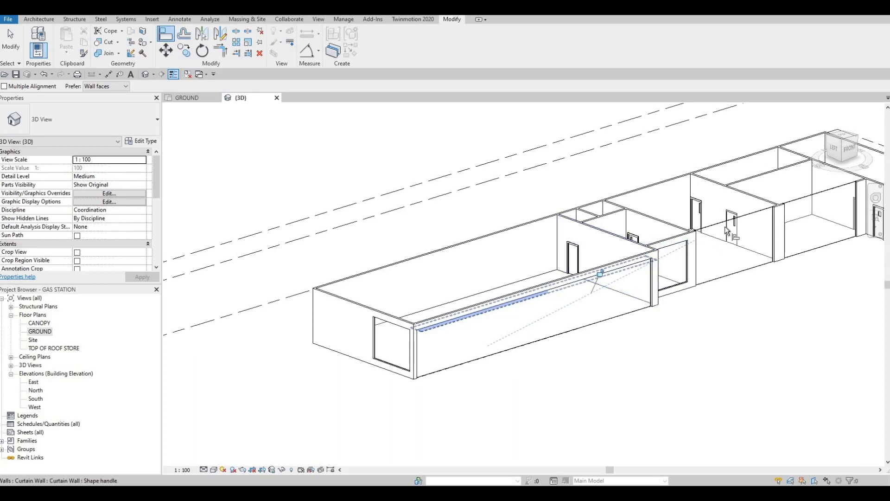
pyautogui.click(727, 280)
pyautogui.moveTo(747, 226); pyautogui.dragTo(667, 260, button='middle')
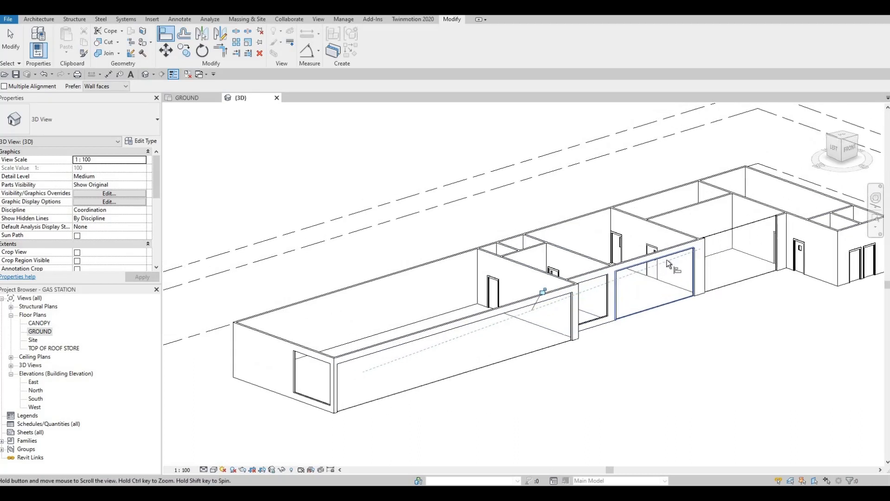
pyautogui.click(722, 233)
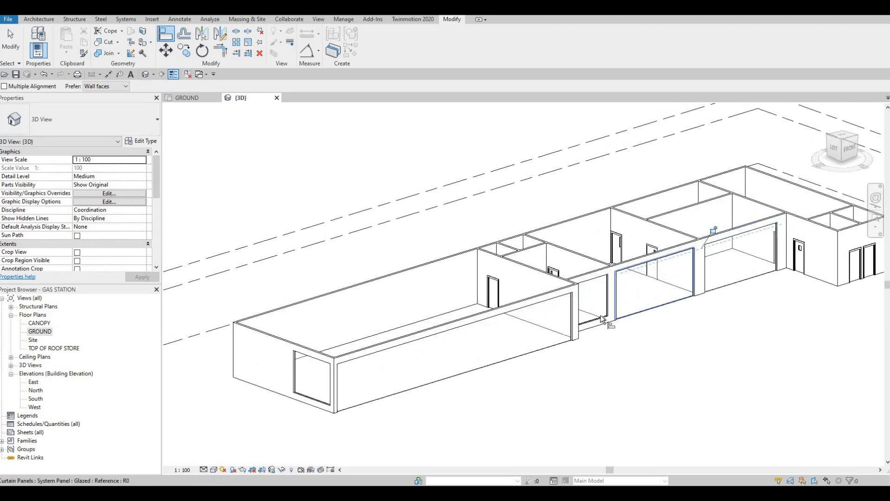
# - Align the base of the grid D curtain wall between grids 10 and 12 with the raised base of the one between grids 6 and 8
pyautogui.click(724, 284)
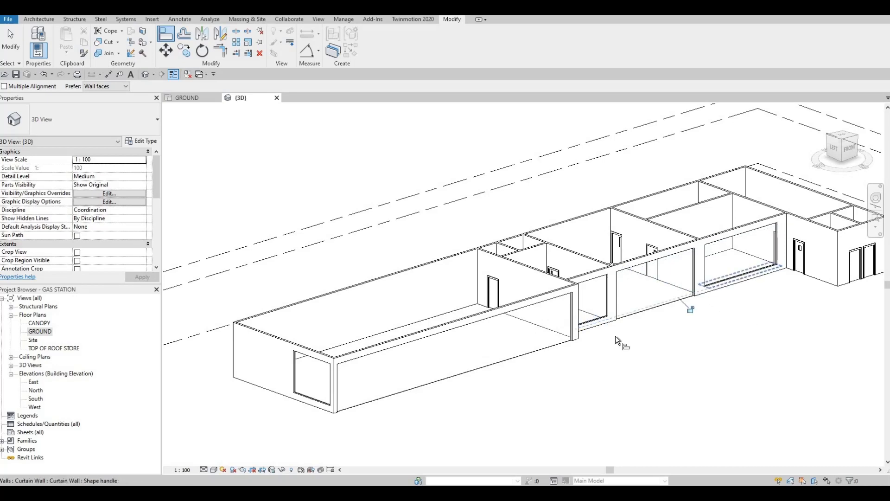
pyautogui.moveTo(741, 329); pyautogui.dragTo(614, 357, button='middle')
pyautogui.press('Escape')
pyautogui.press('Escape')
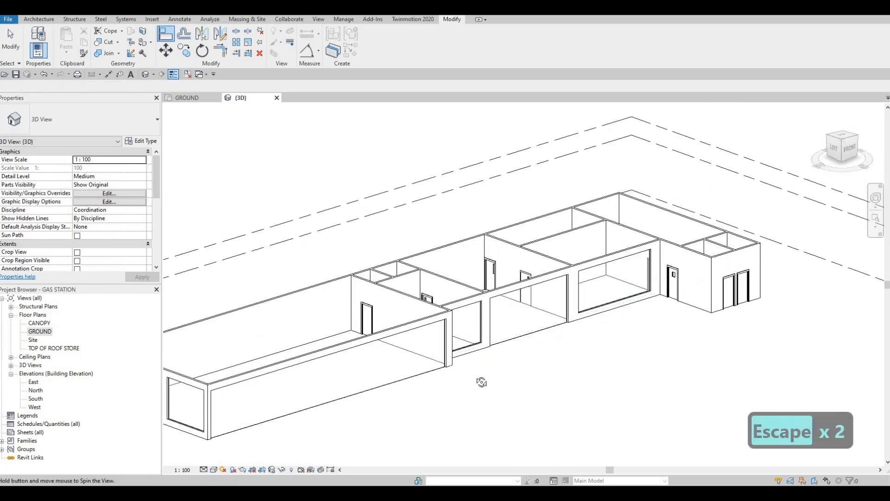
pyautogui.keyDown('shift'); pyautogui.moveTo(536, 382); pyautogui.dragTo(610, 343, button='middle'); pyautogui.keyUp('shift')
pyautogui.press('Escape')
pyautogui.press('Escape')
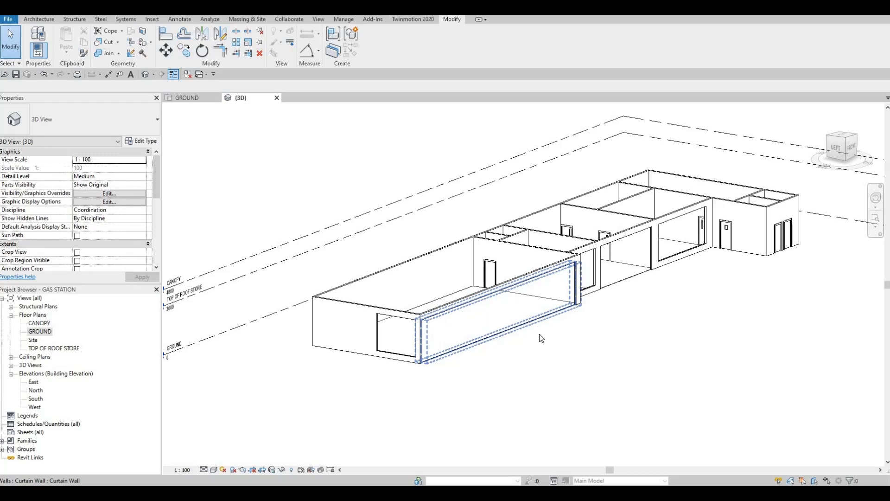
pyautogui.moveTo(558, 344); pyautogui.dragTo(589, 340, button='middle')
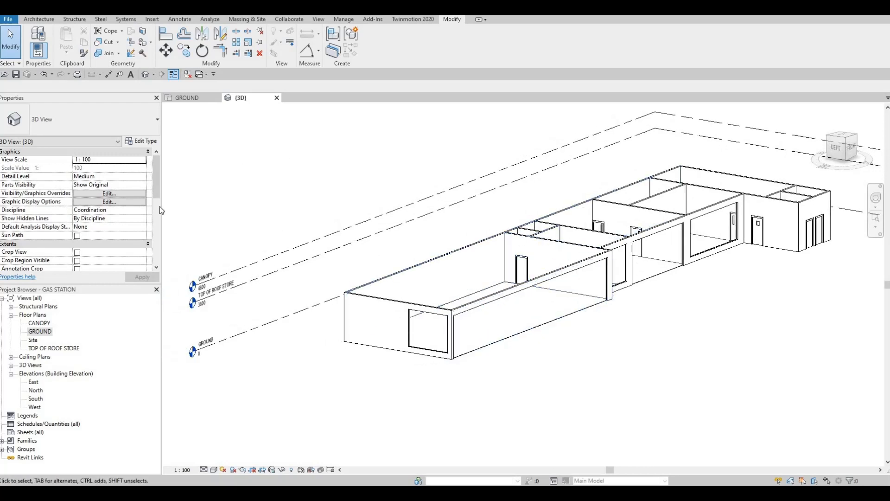
# - Return to the GROUND floor plan and bring the whole store layout between grids 1 and 13 into view
pyautogui.click(187, 97)
pyautogui.scroll(-3, 371, 250)
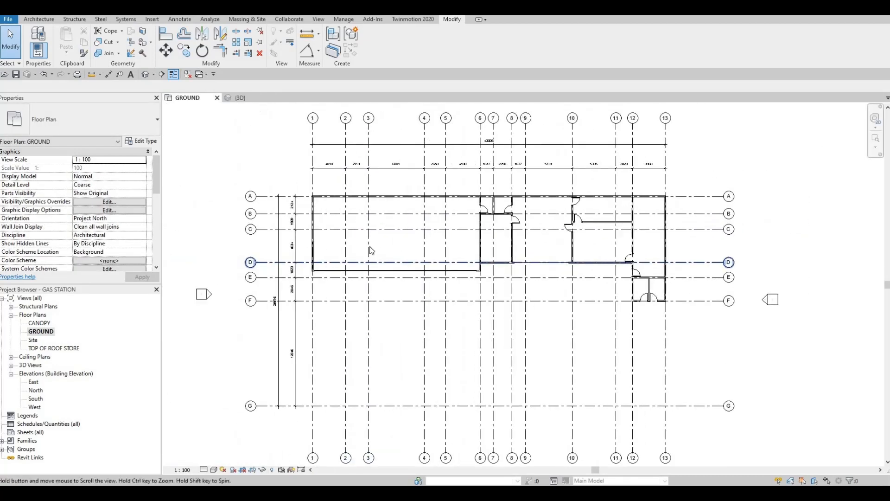
pyautogui.moveTo(371, 250); pyautogui.dragTo(389, 255, button='middle')
pyautogui.scroll(1, 375, 297)
pyautogui.moveTo(394, 337); pyautogui.dragTo(388, 370, button='middle')
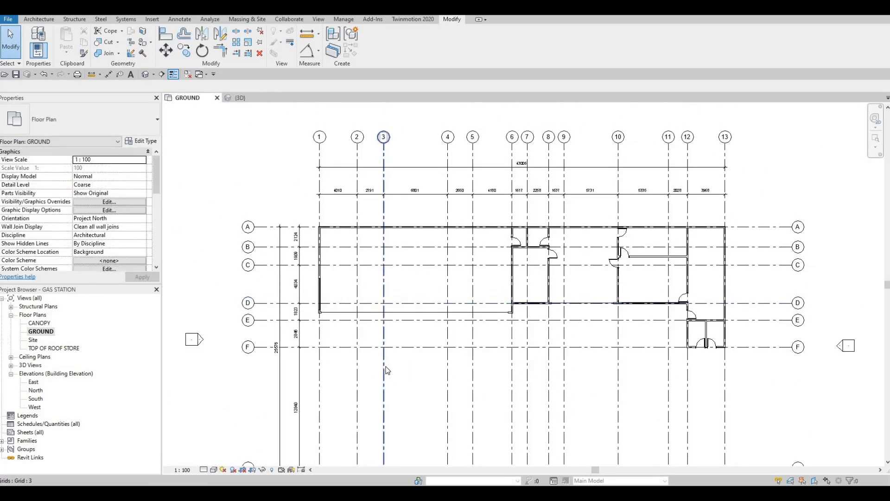